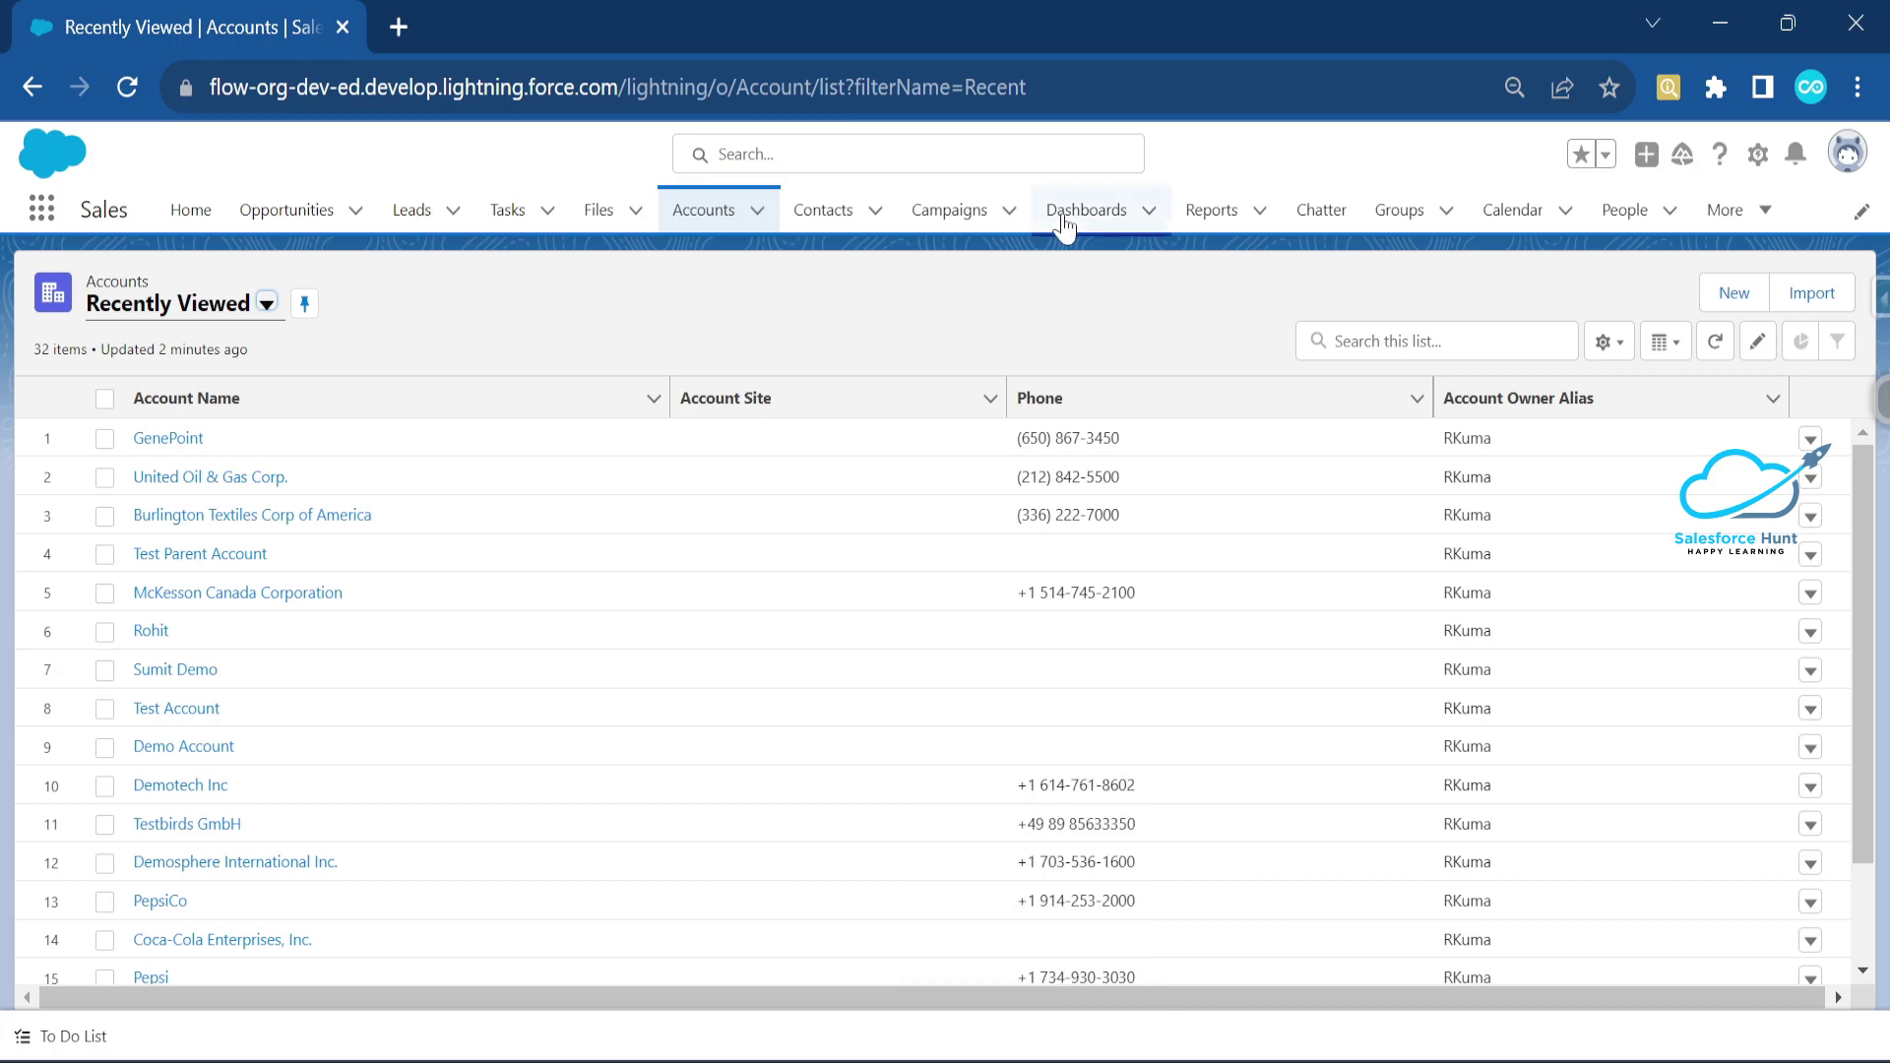
- Open the Account object's setup page from the Accounts list in a separate browser tab
left_click(701, 238)
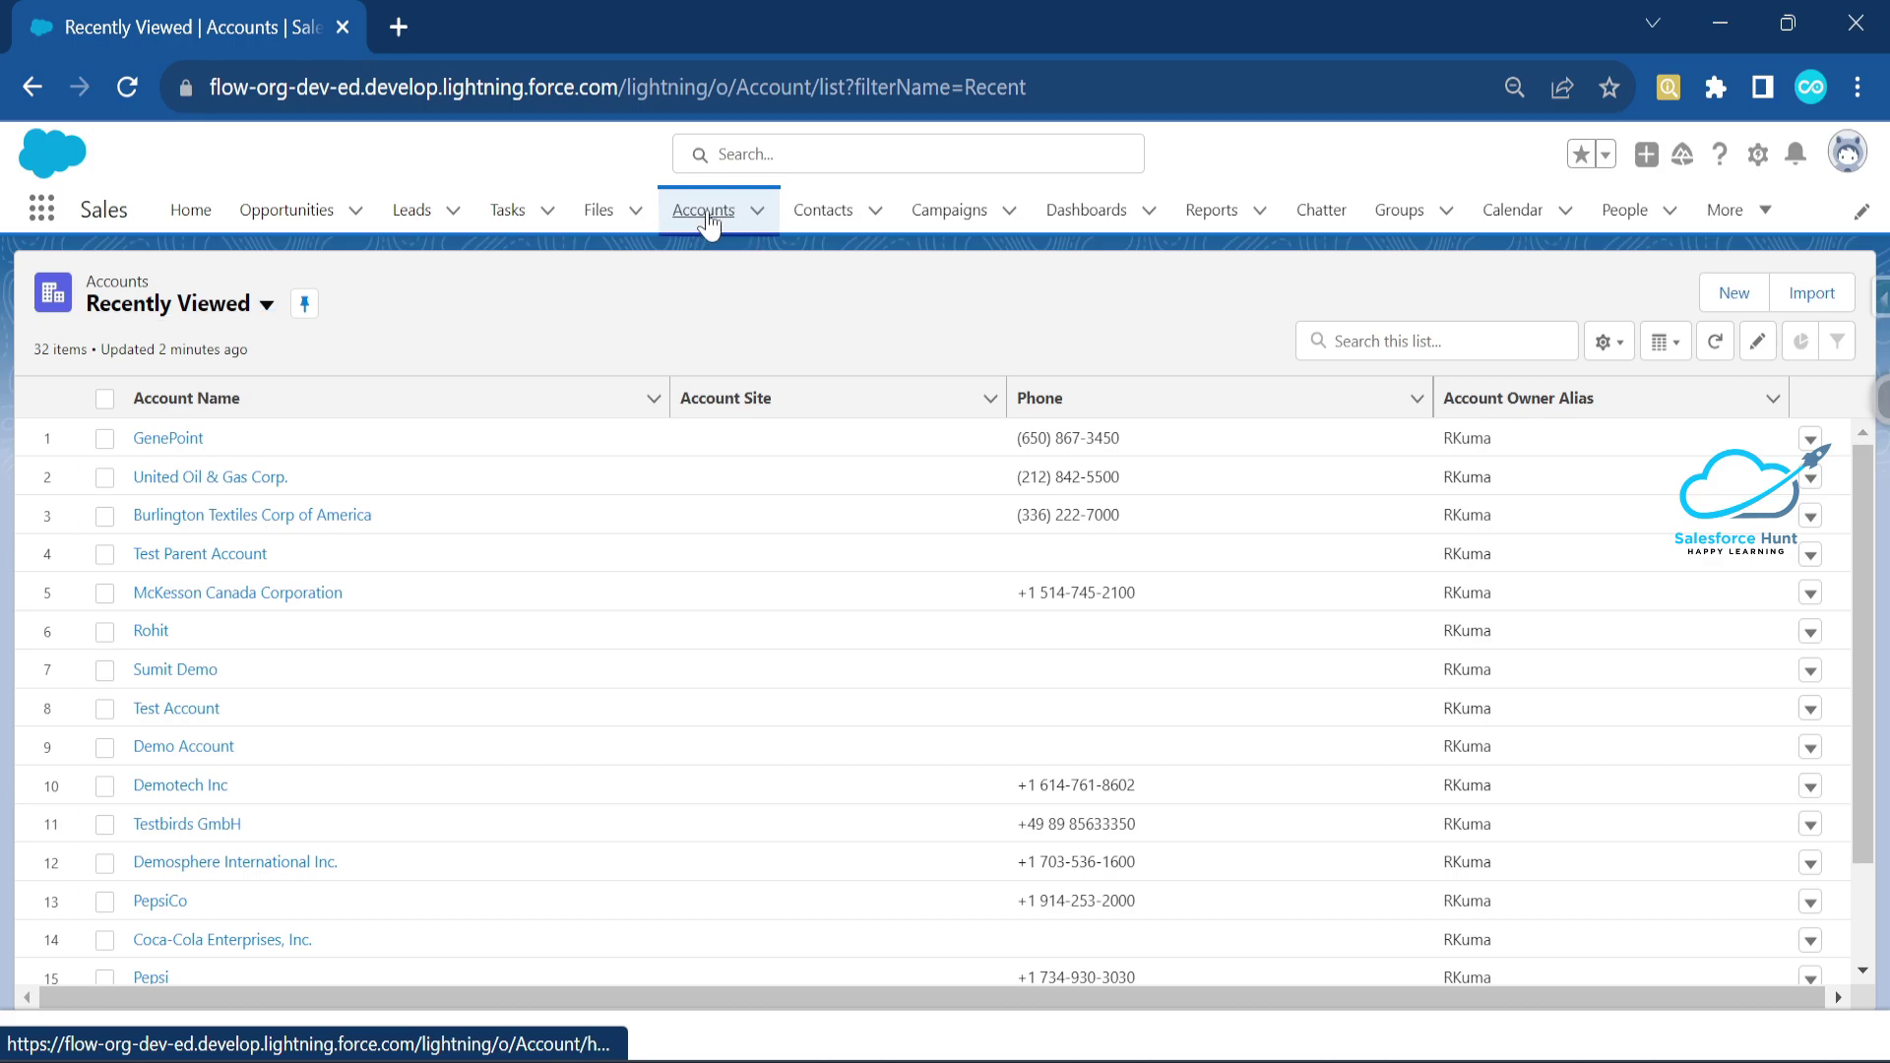
left_click(1757, 155)
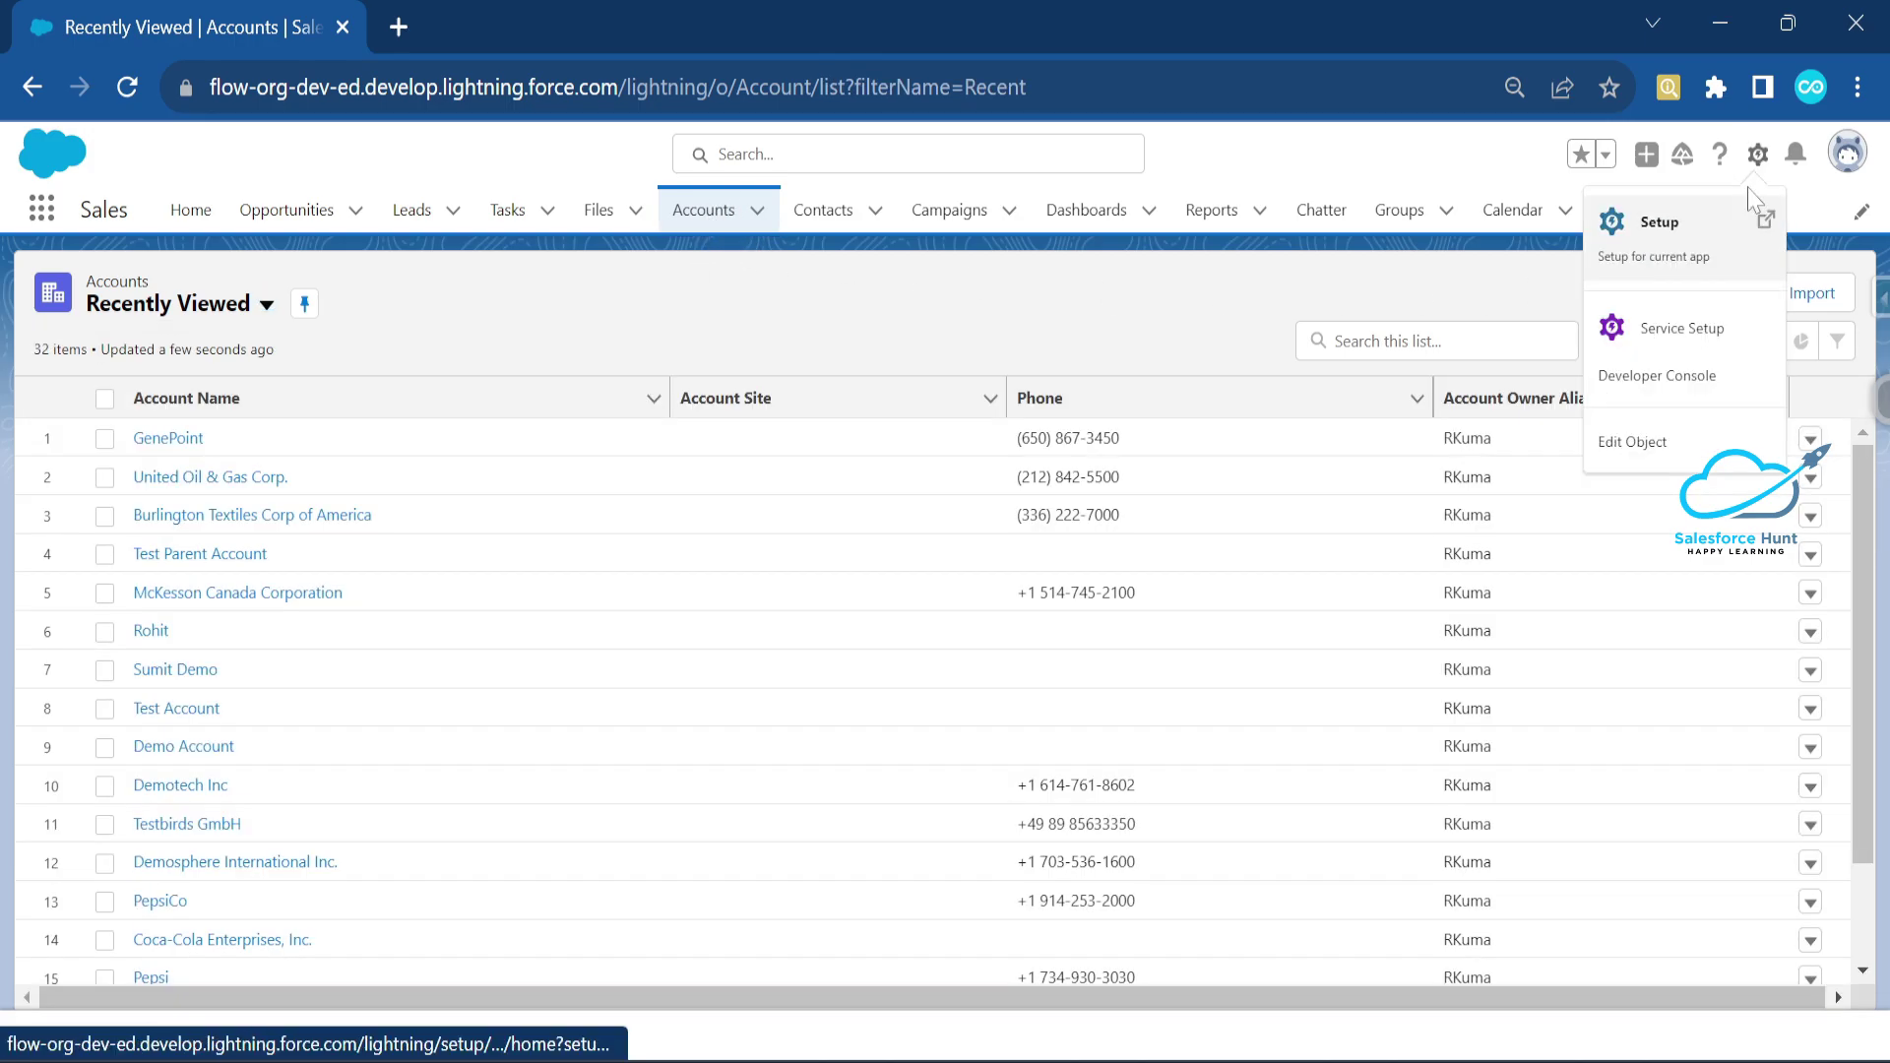
left_click(1639, 441)
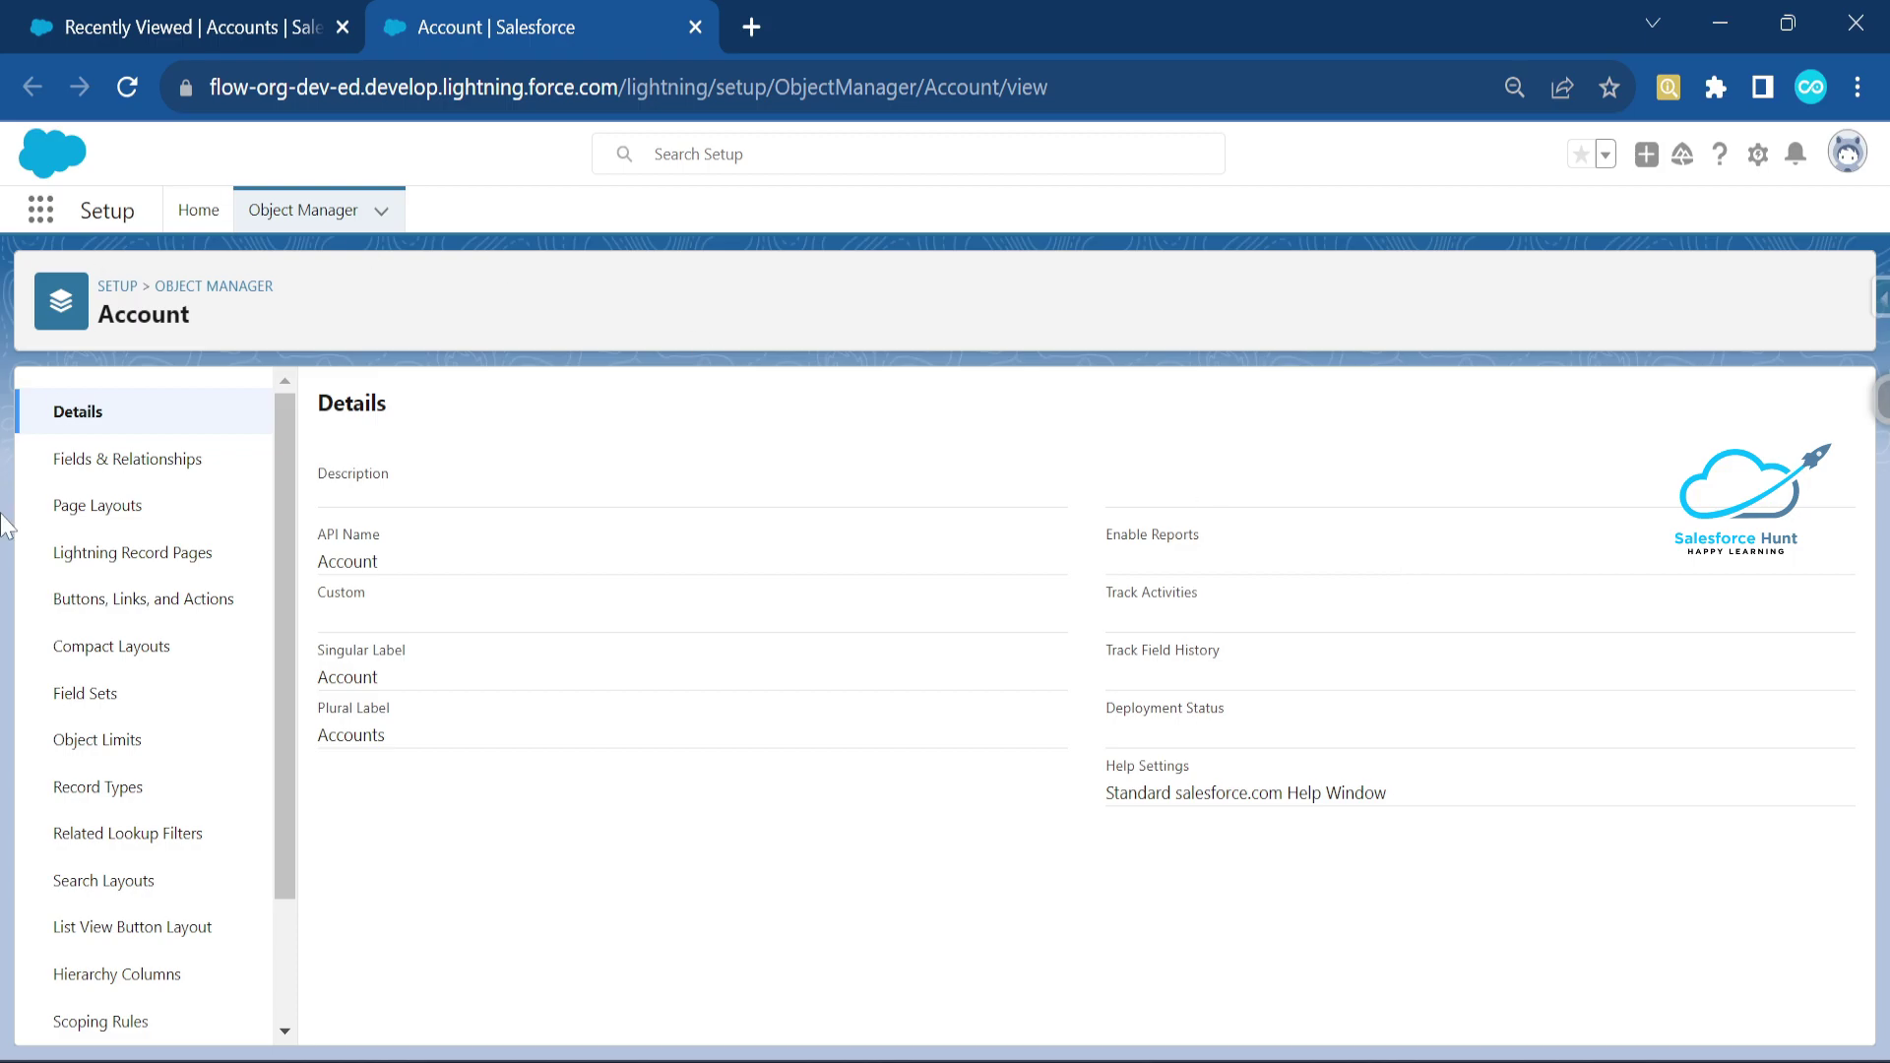
- Start a new custom field under the Account object's Fields & Relationships and choose Formula as its data type
left_click(88, 461)
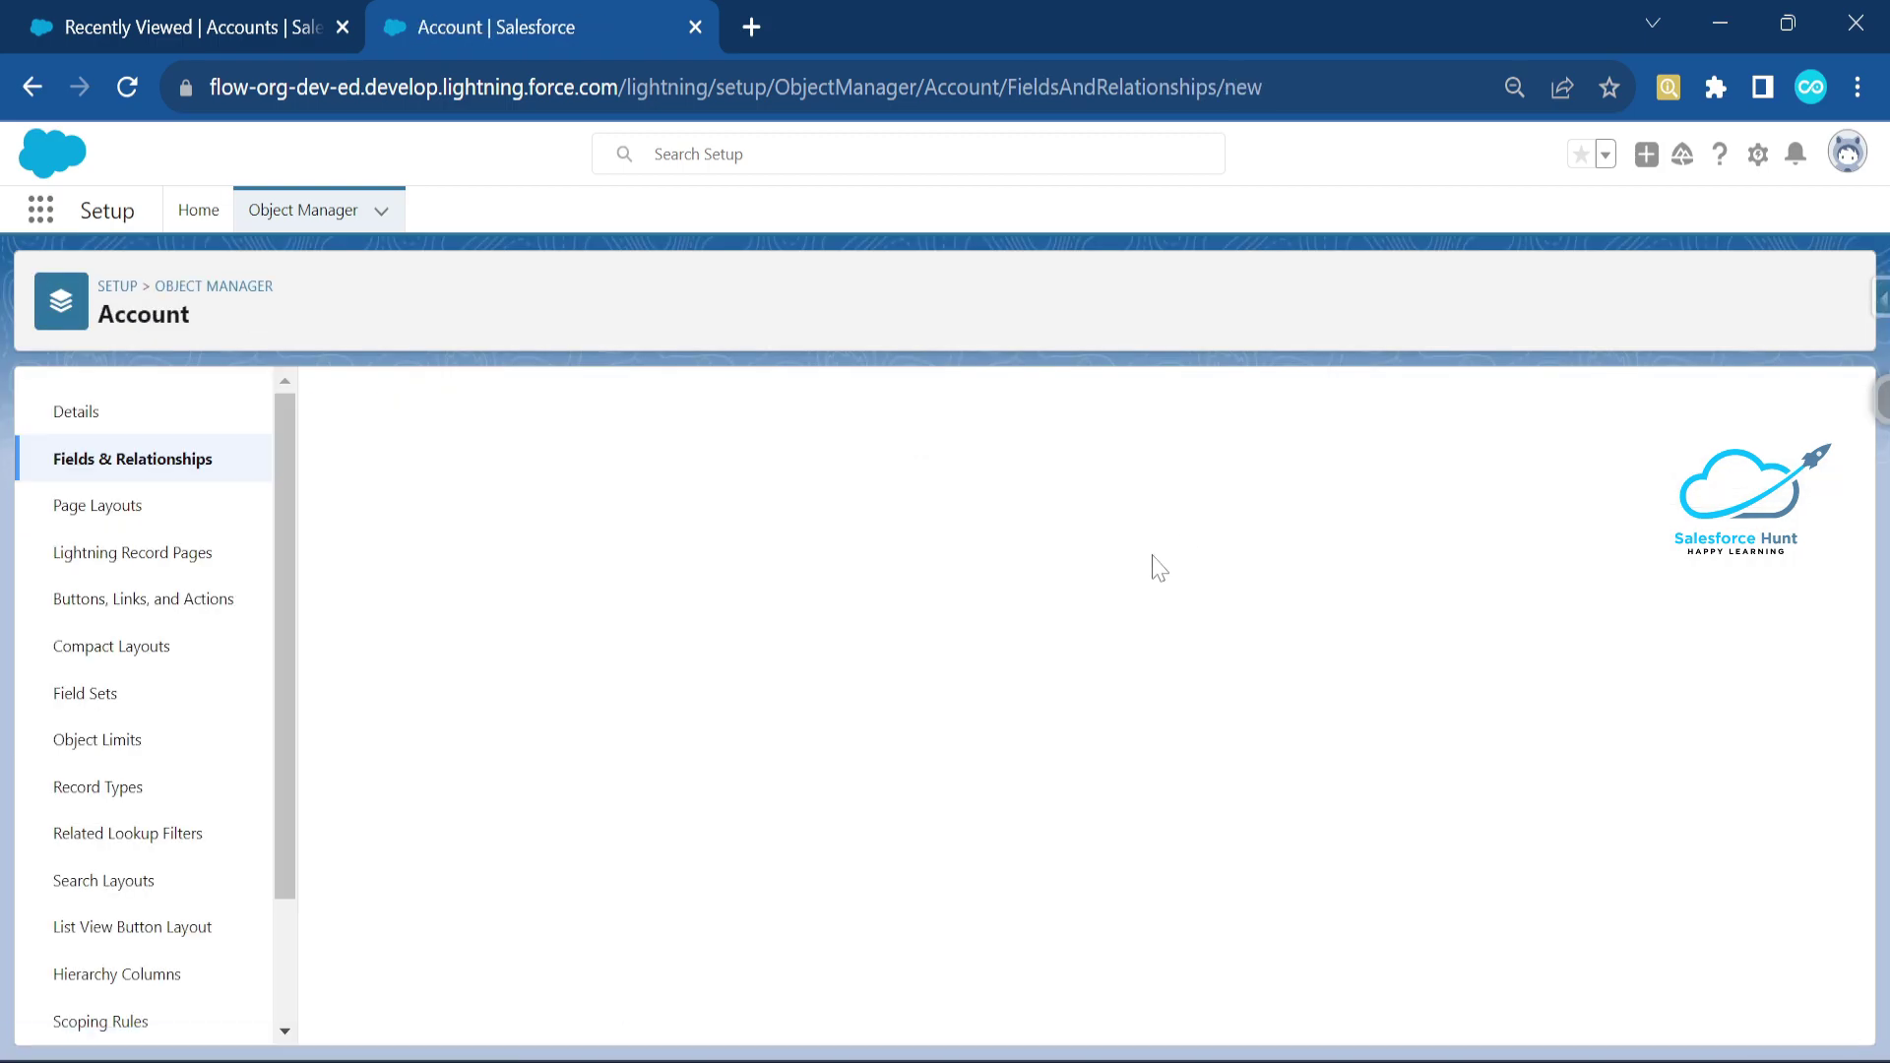
scroll(357, 891, "down", 2)
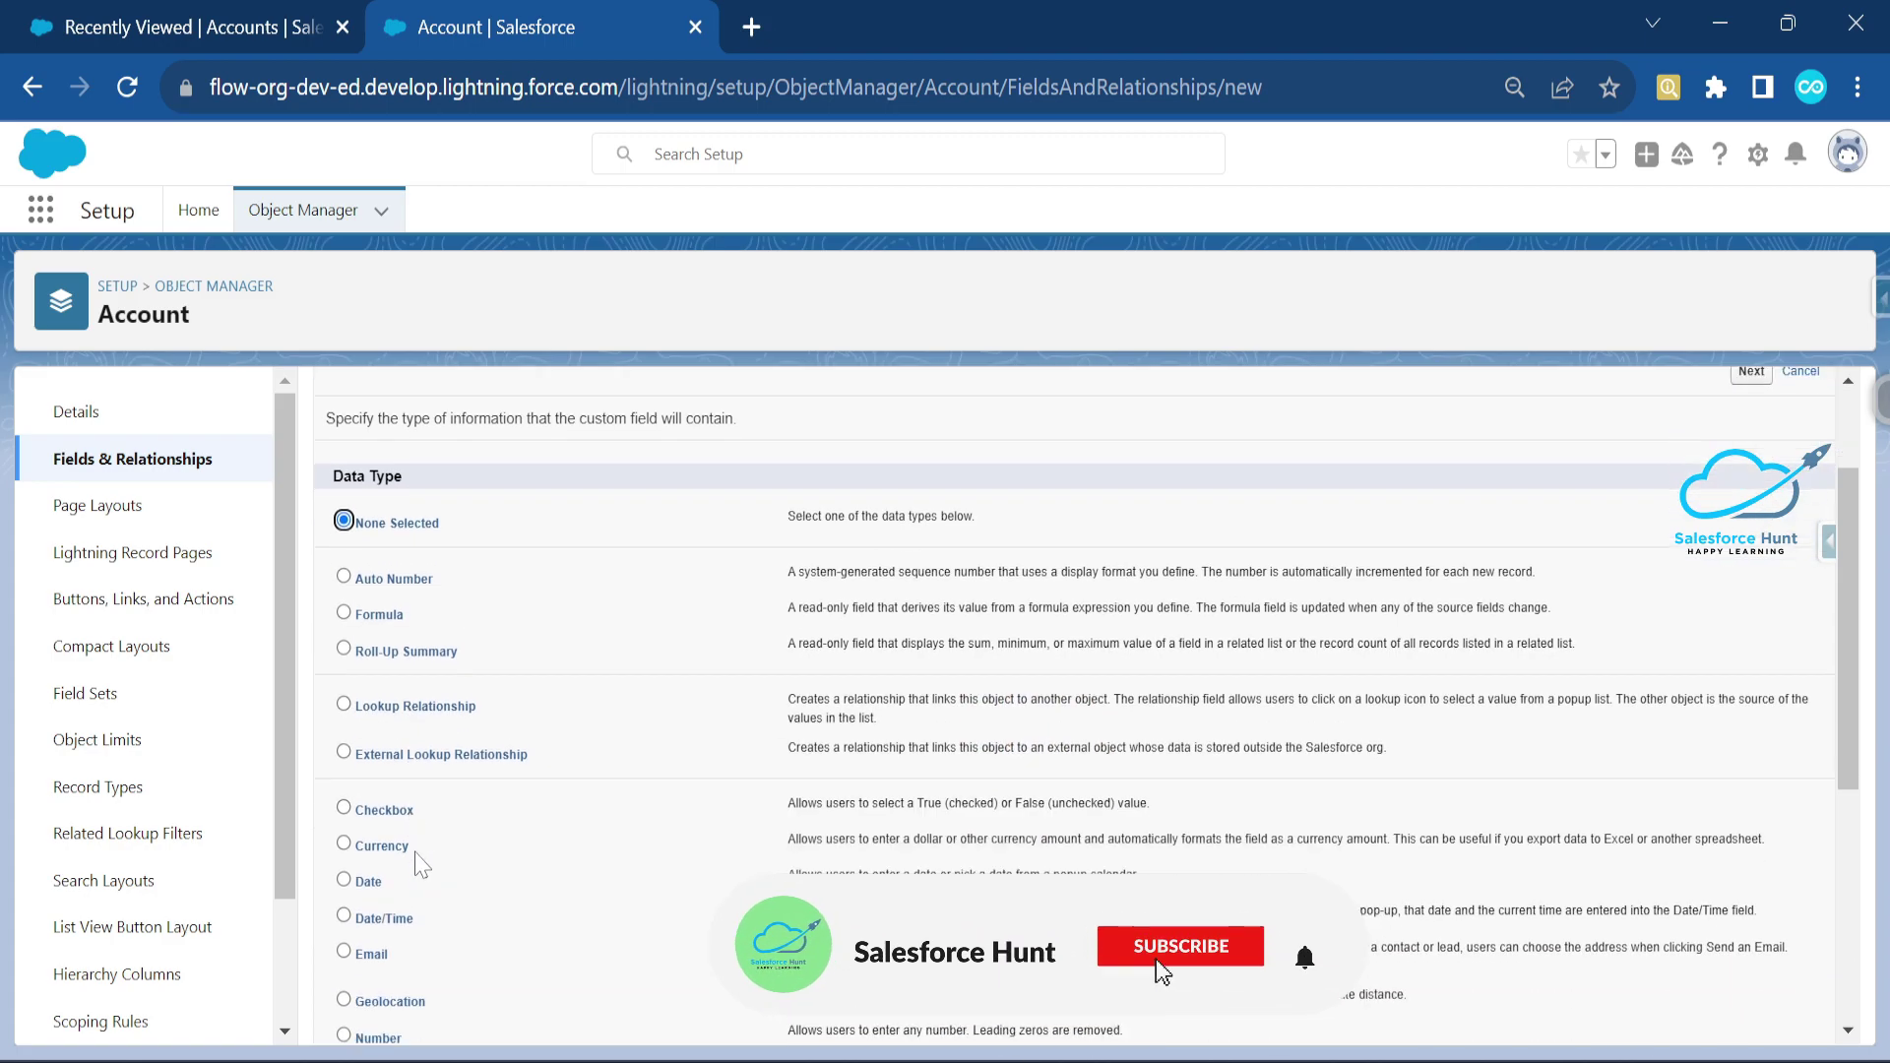
left_click(379, 614)
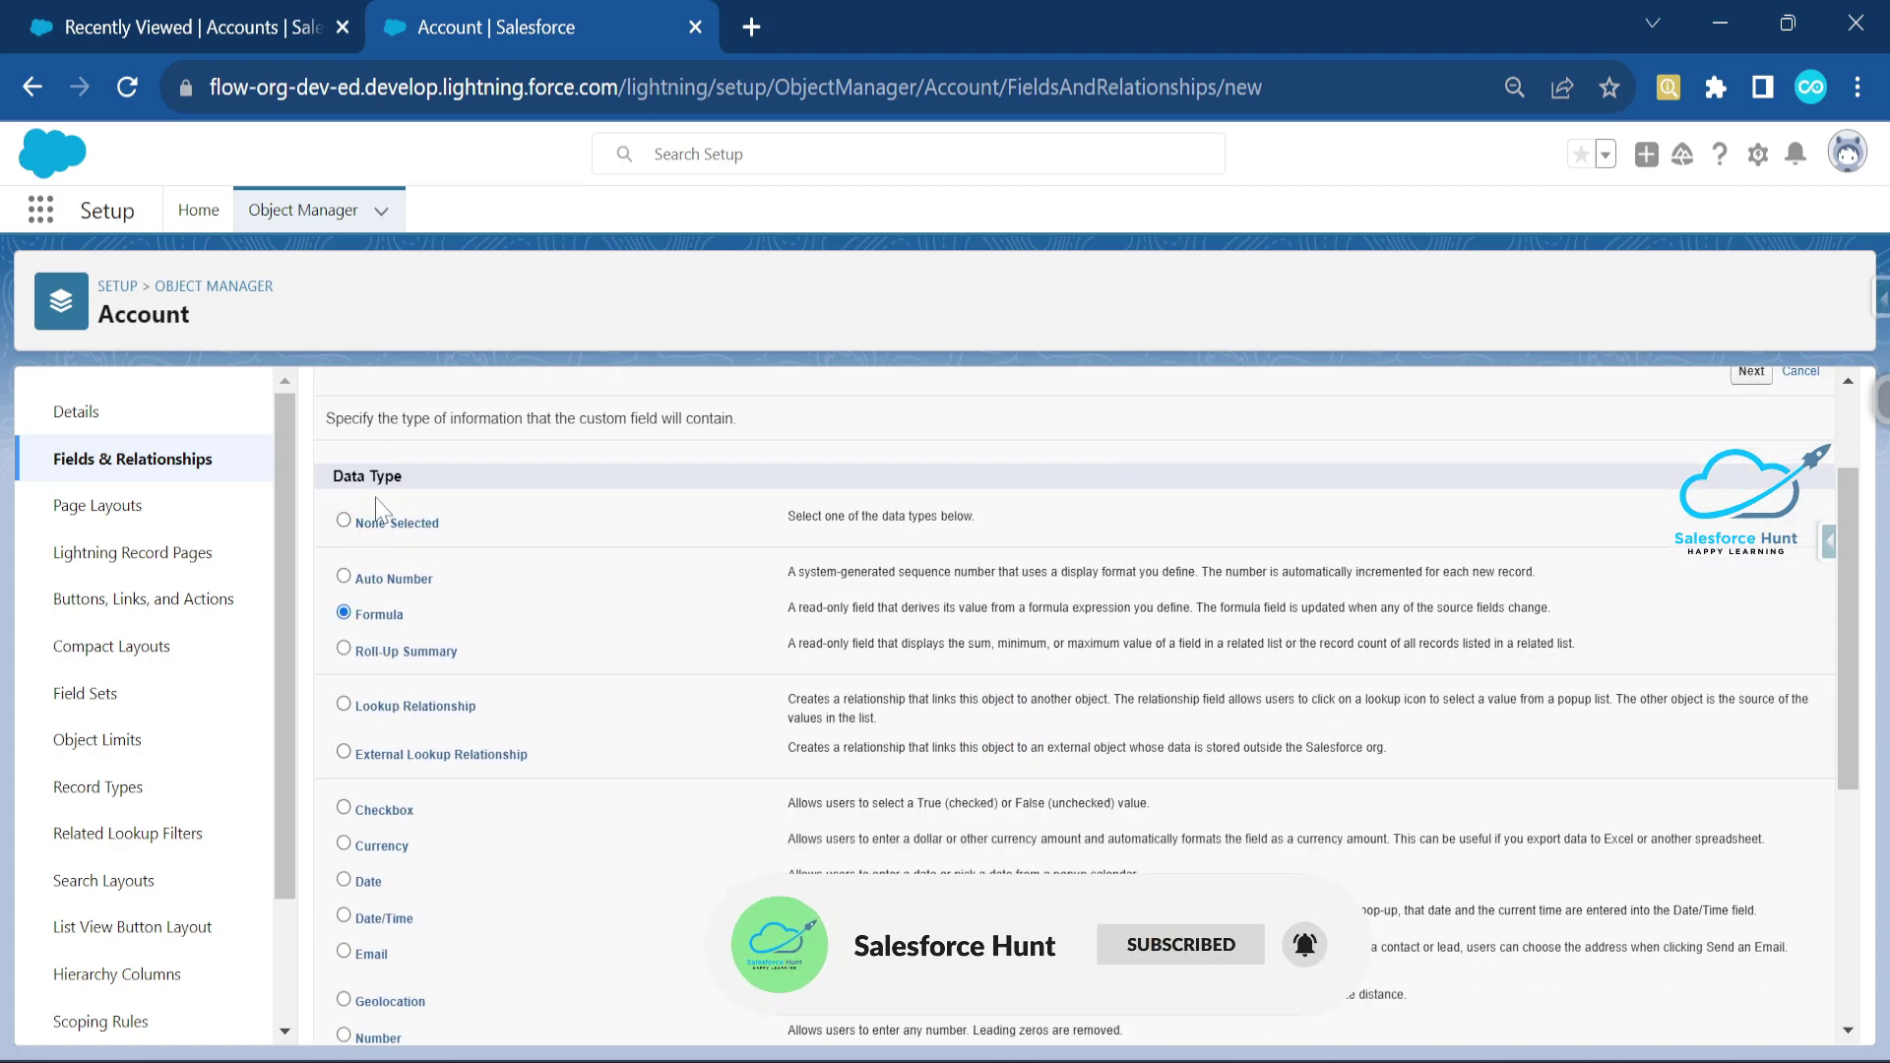
scroll(689, 689, "up", 2)
left_click(1750, 532)
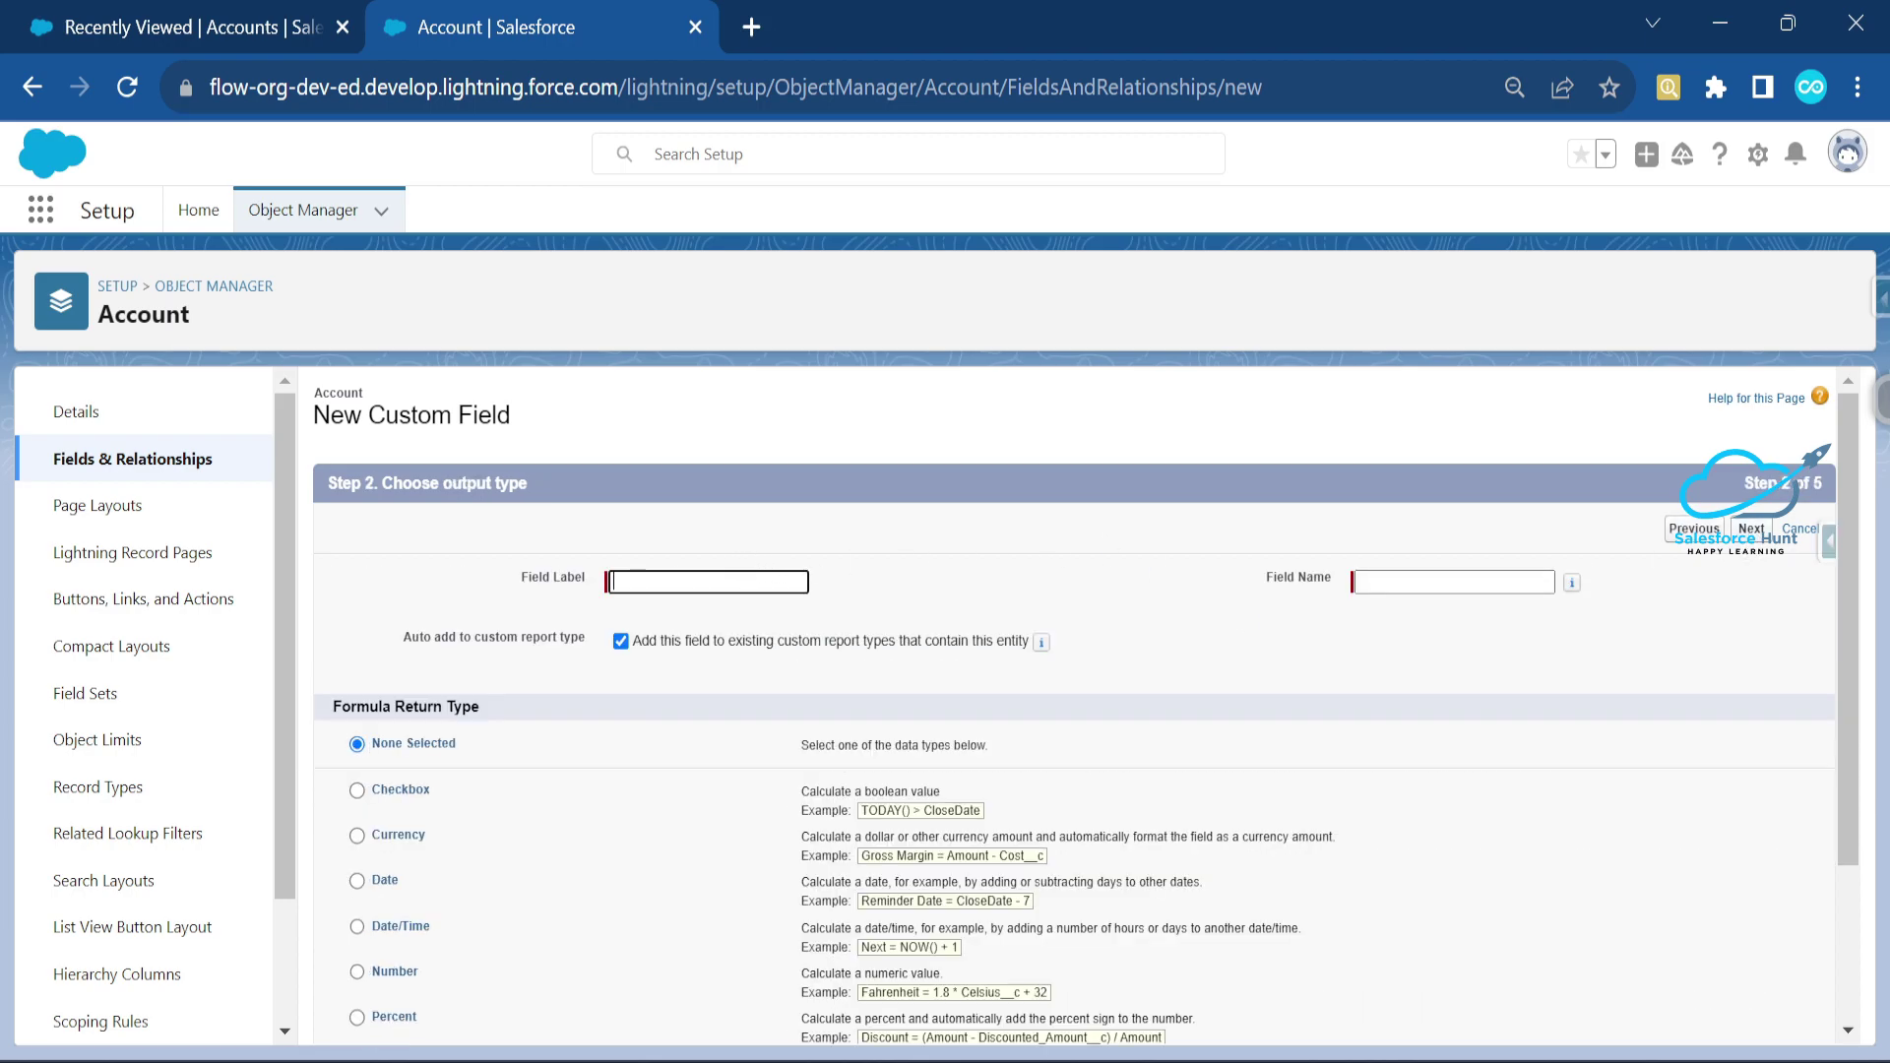
- Label the new field My Chart, accept the matching field name, and set the formula return type to Text
left_click(708, 581)
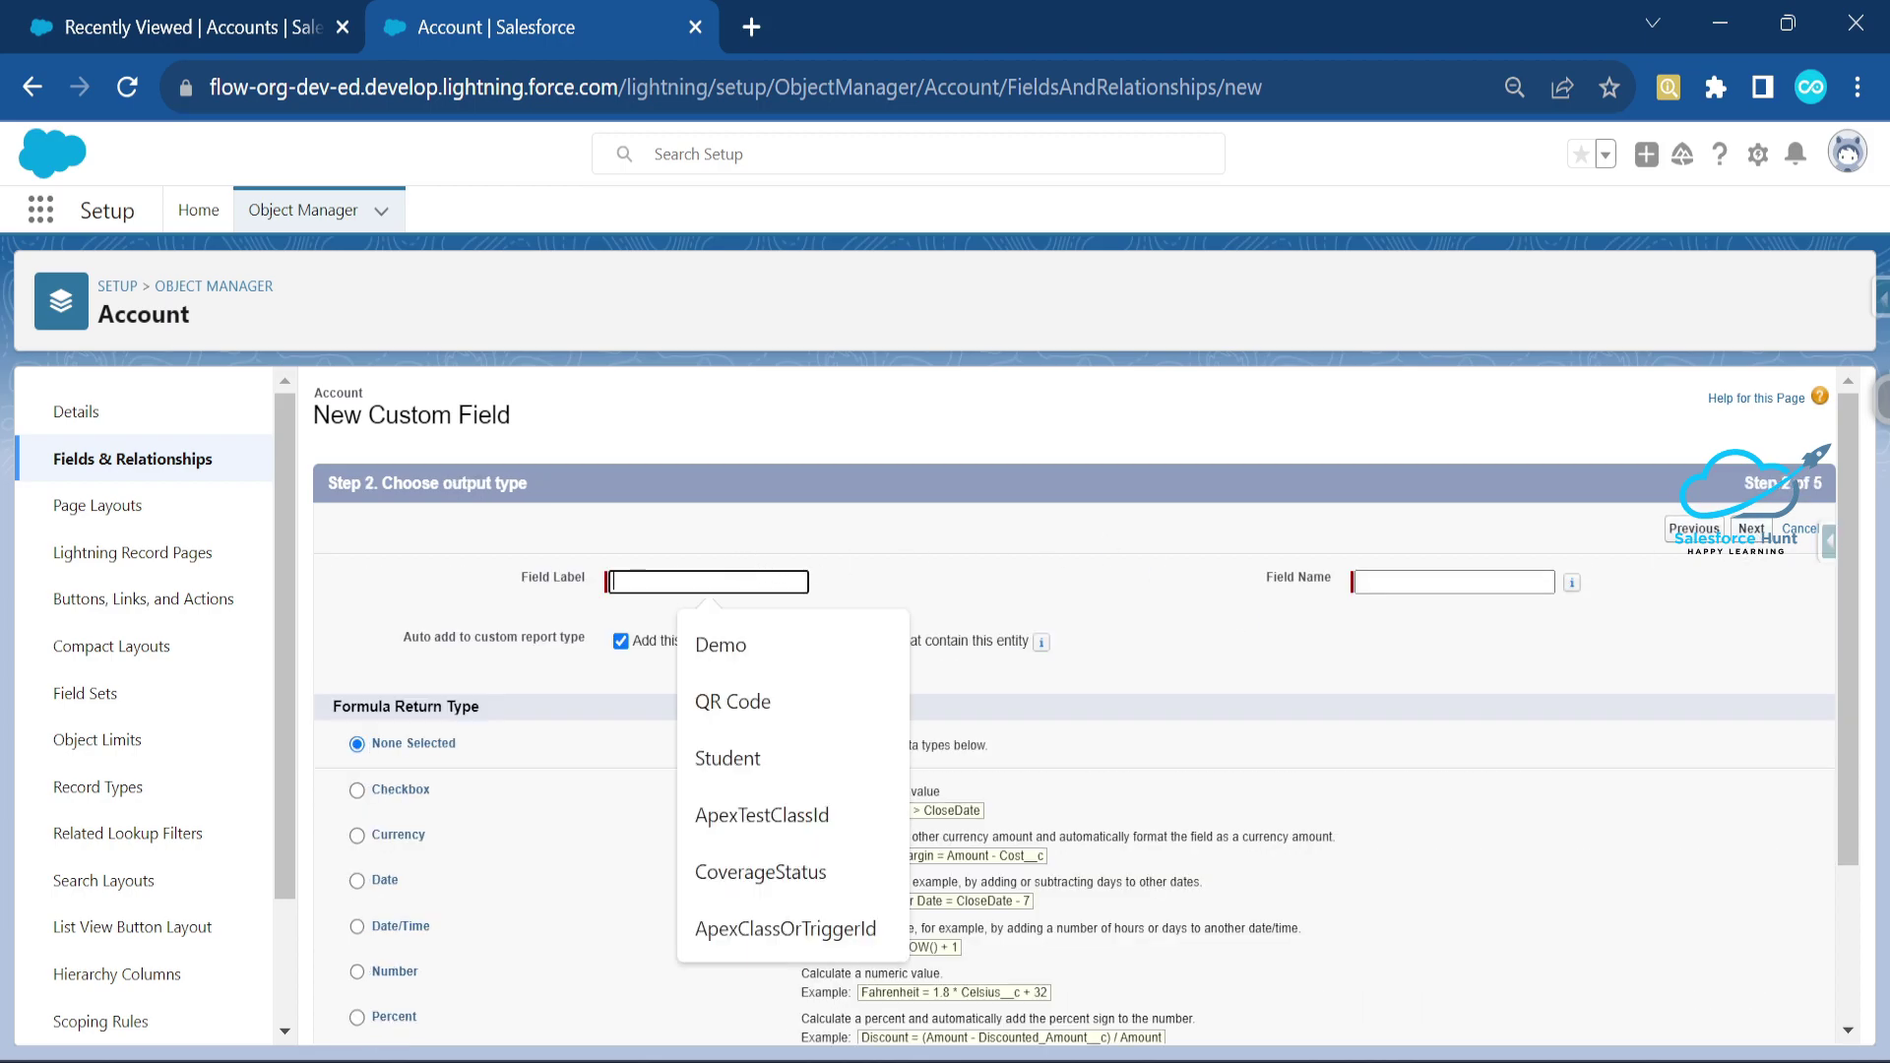
type("My ")
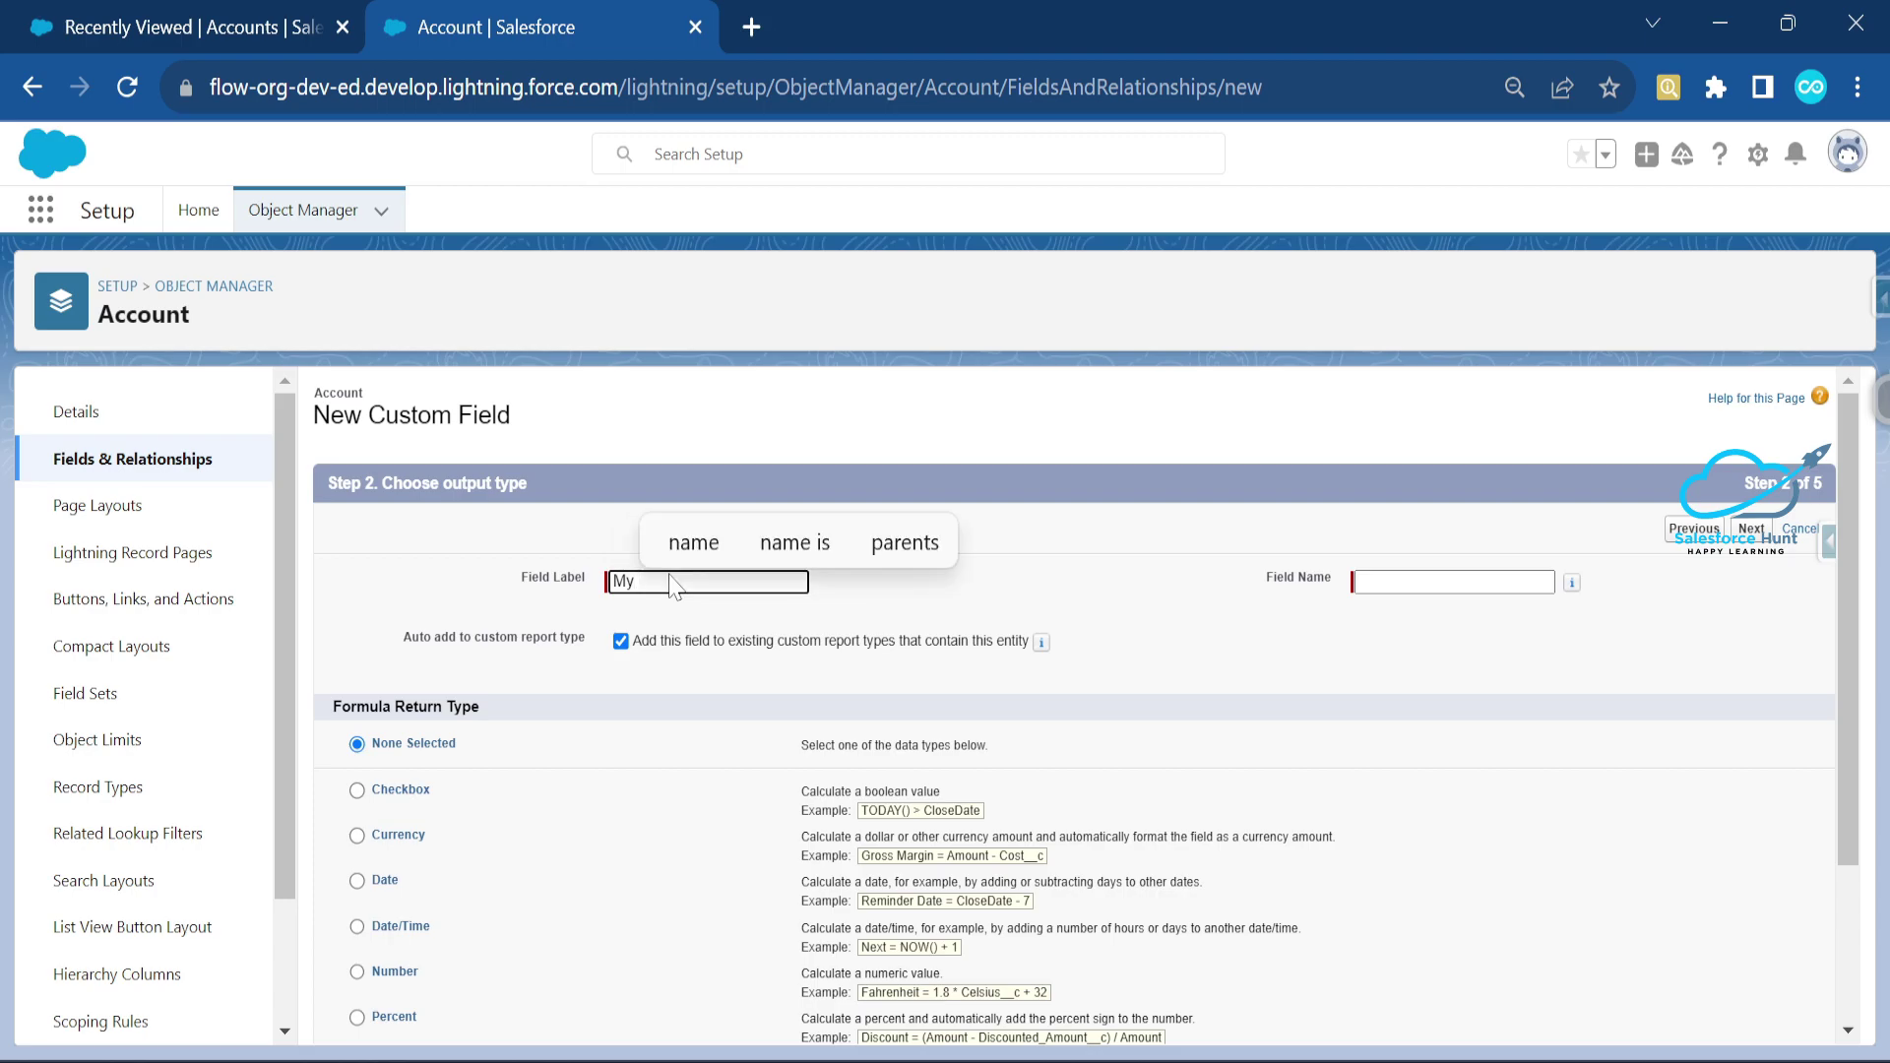
type("Chart")
key("Tab")
scroll(498, 847, "down", 2)
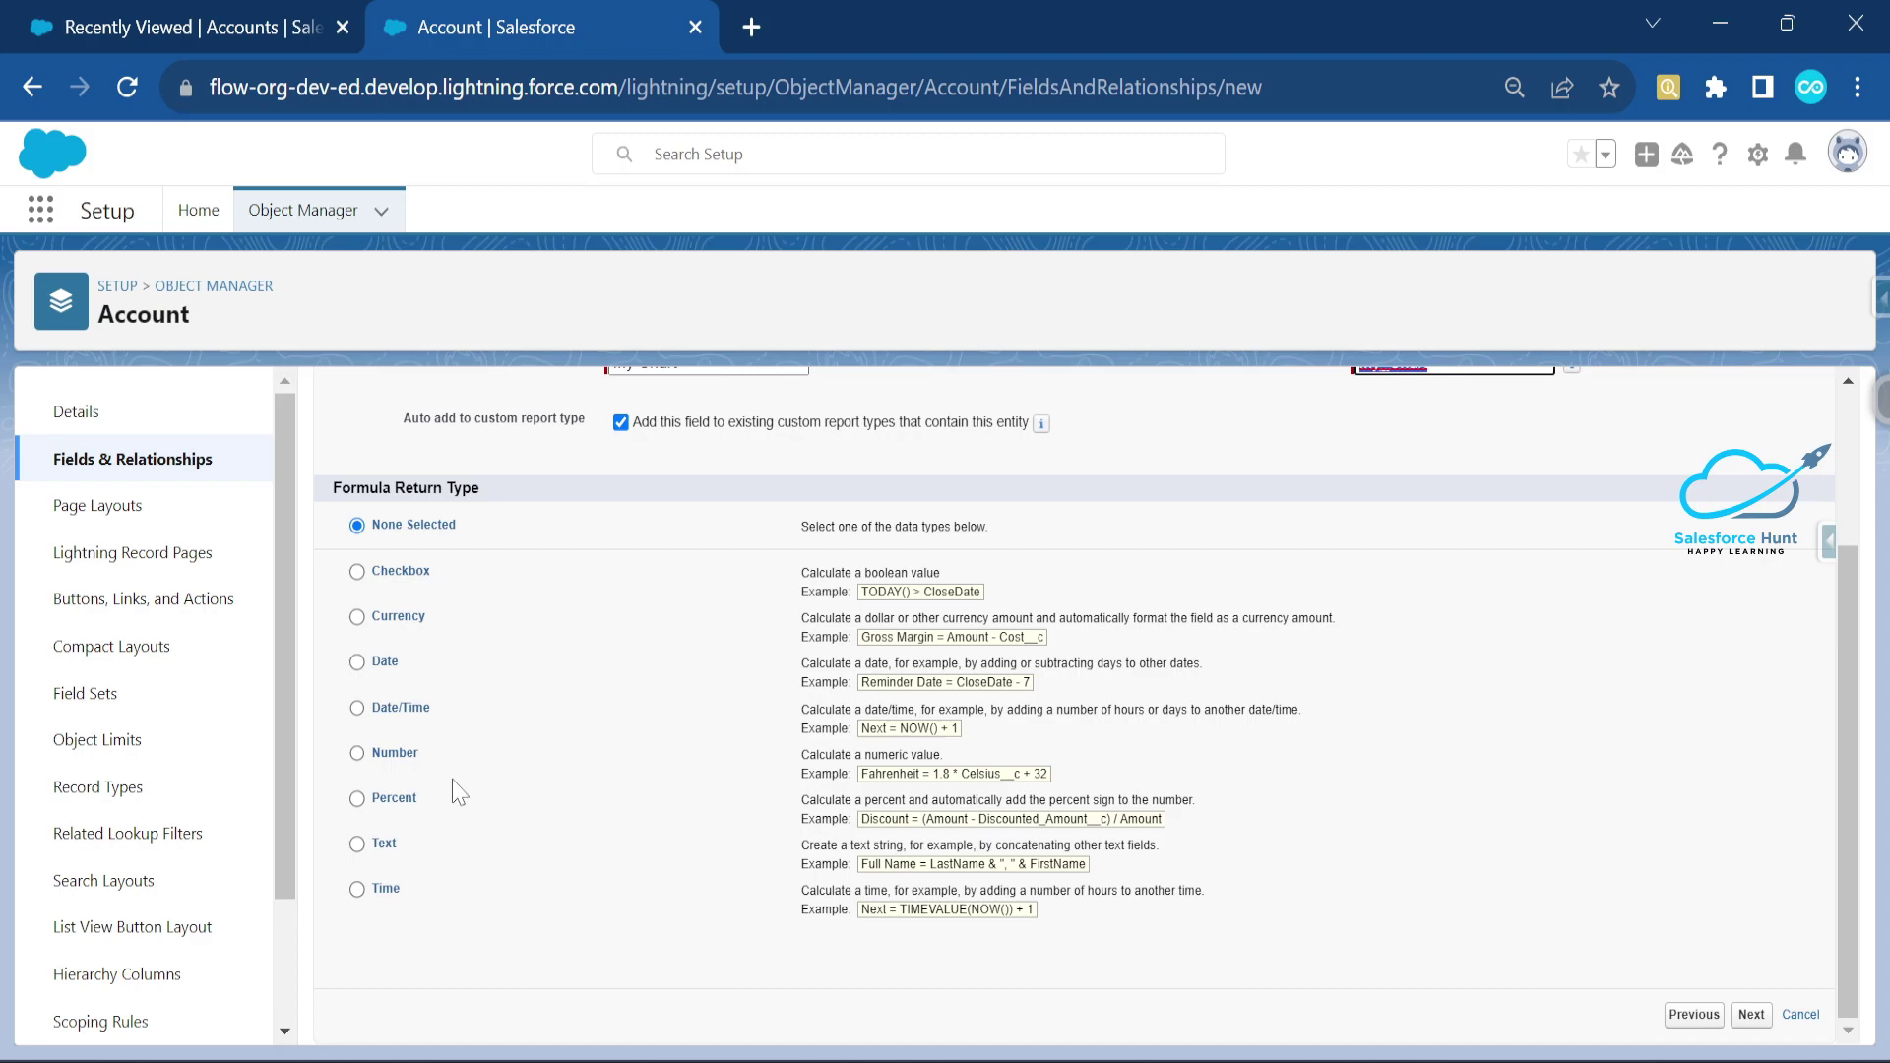
left_click(357, 844)
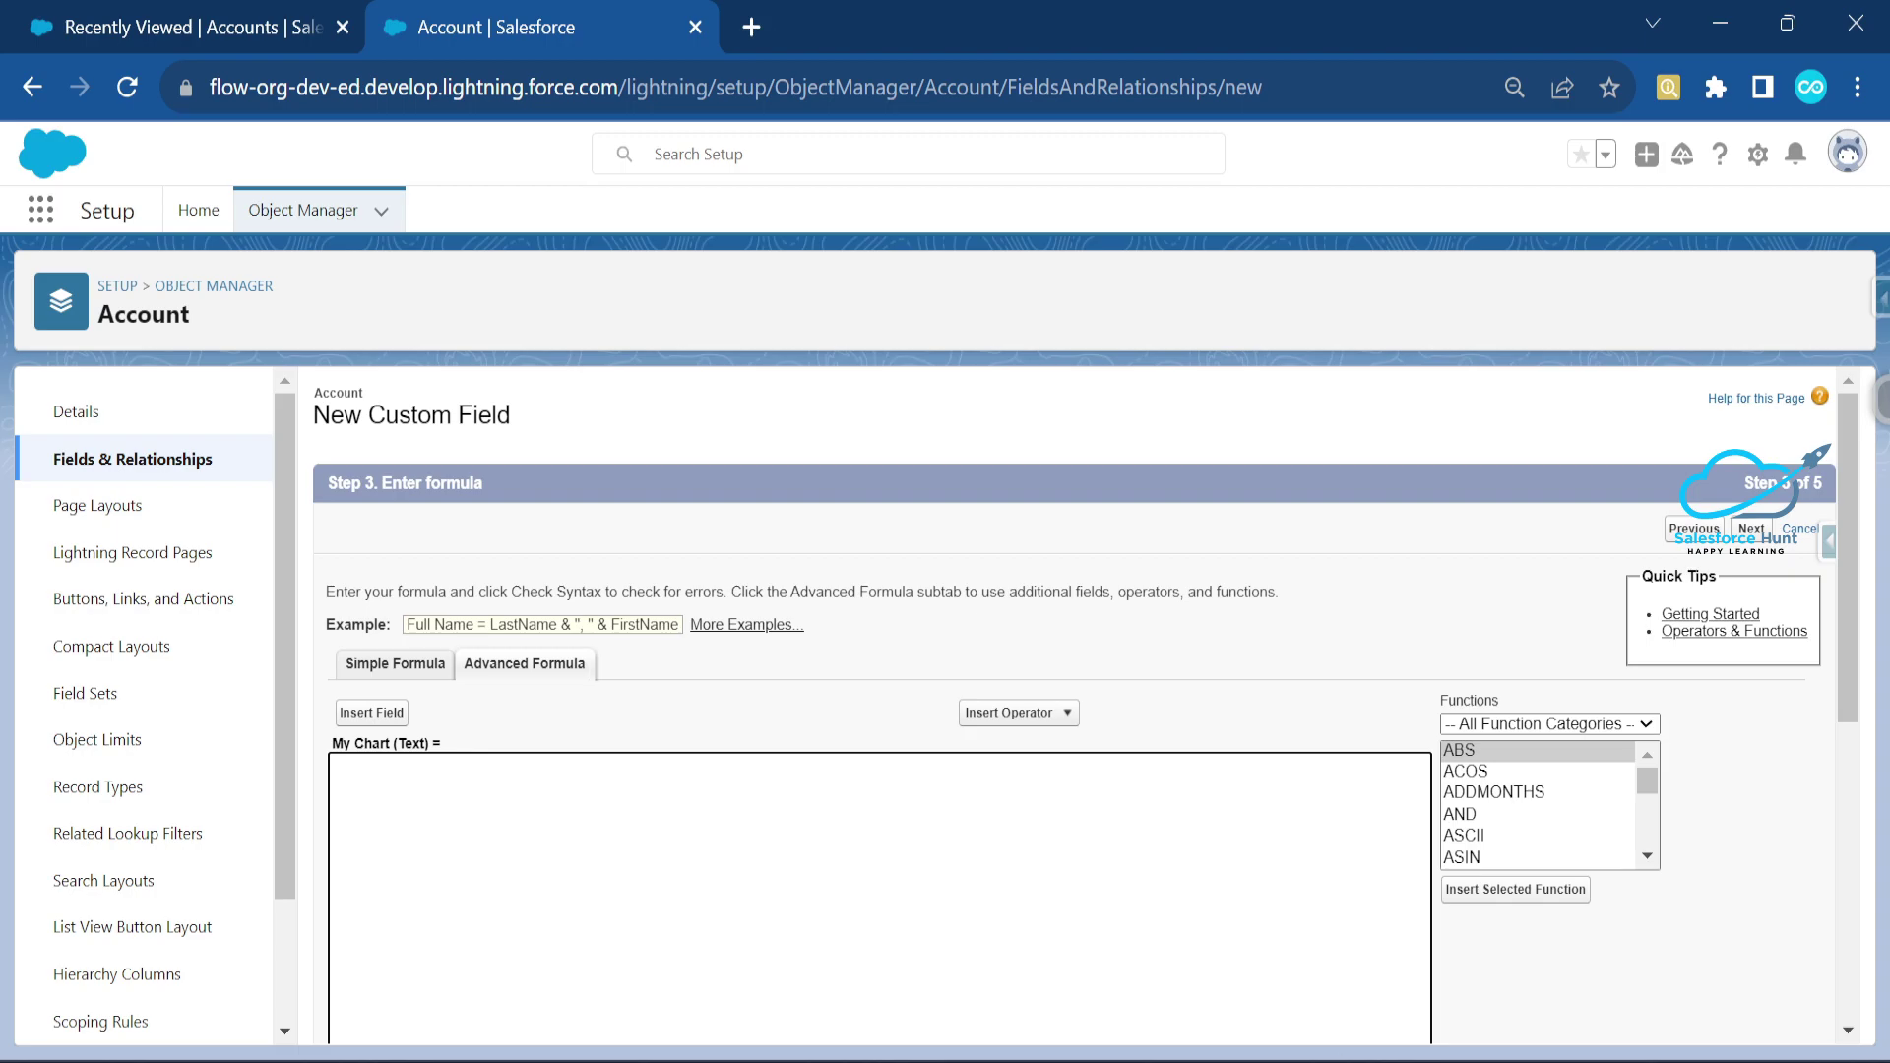
- Copy the quickchart.io IMAGE bar-chart formula from the "new 11" note in Notepad++ into the My Chart formula editor in Salesforce
key("alt+Tab")
key("Left")
key("shift+ctrl+Left")
key("shift+ctrl+Left")
key("shift+ctrl+Left")
key("shift+ctrl+Left")
key("shift+ctrl+Left")
key("shift+ctrl+Left")
key("shift+ctrl+Left")
key("shift+ctrl+Left")
key("shift+ctrl+Left")
key("shift+ctrl+Left")
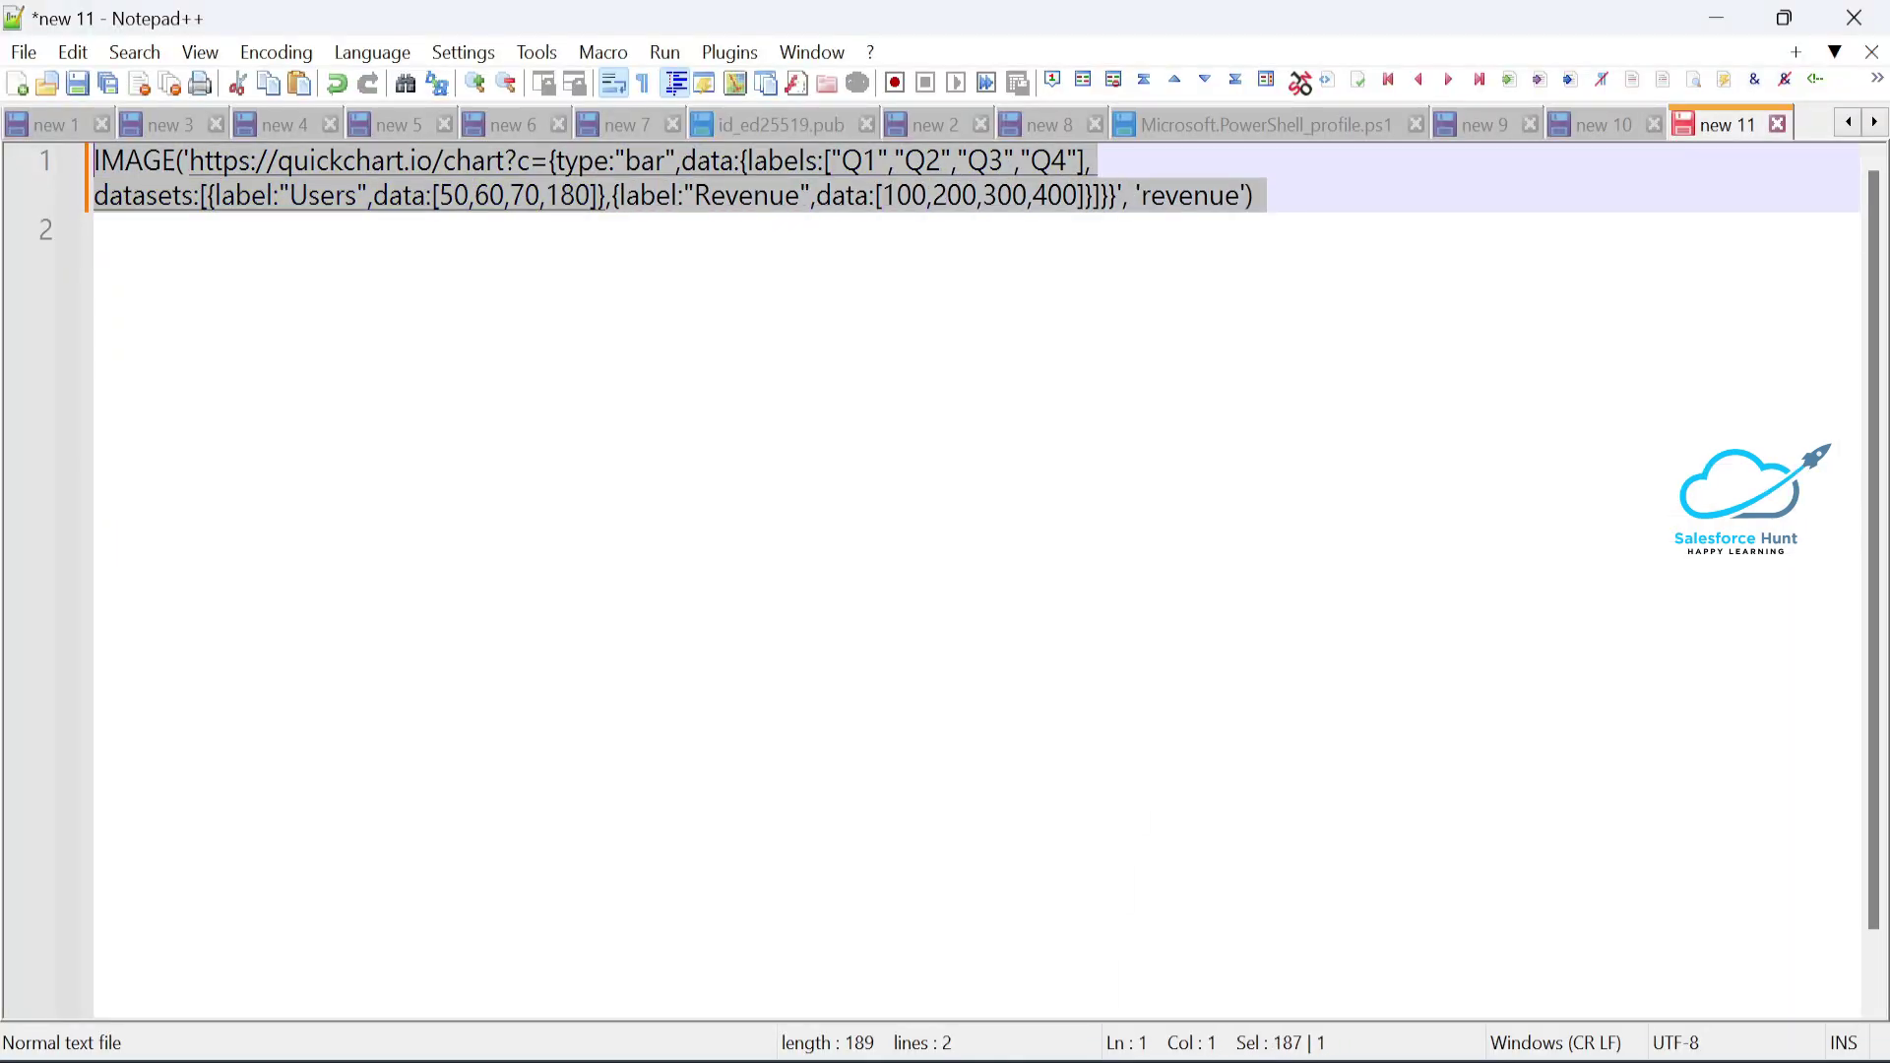
key("alt+Tab")
type("IMAGE('https://quickchart.io/chart?c={type:\"bar\",data:{labels:[\"Q1\",\"Q2\",\"Q3\",\"Q4\"], datasets:[{label:\"Users\",data: [50,60,70,180]},{label:\"Revenue\",data:[100,200,300,400]}]}}', 'revenue')")
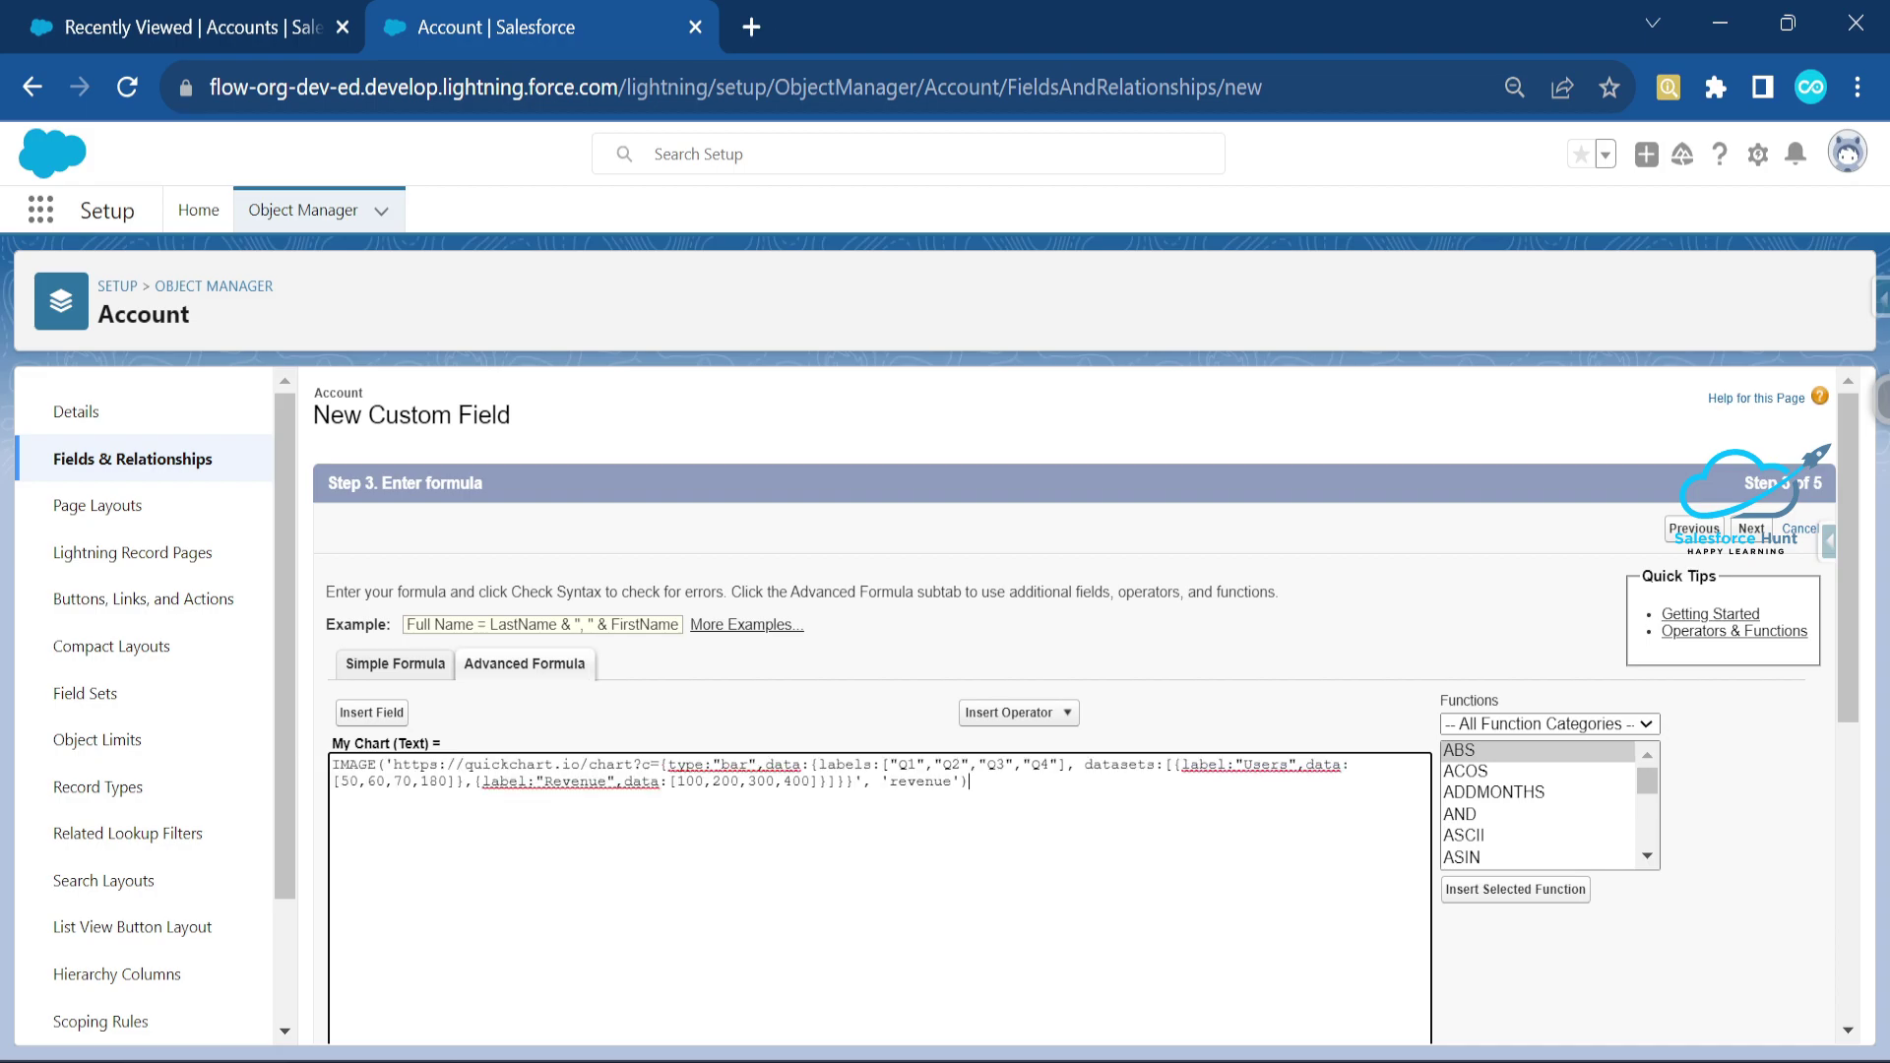
- Examine the formula's parts: the IMAGE function, the chart URL, the bar type, the quarter labels and the datasets
double_click(350, 764)
left_click(349, 765)
double_click(348, 765)
left_click_drag(386, 765, 652, 765)
double_click(685, 764)
left_click(795, 765)
left_click_drag(835, 765, 1031, 764)
double_click(1119, 765)
left_click(925, 781)
- Check the syntax of the chart formula and set blank field handling to treat blank fields as blanks
scroll(925, 781, "down", 2)
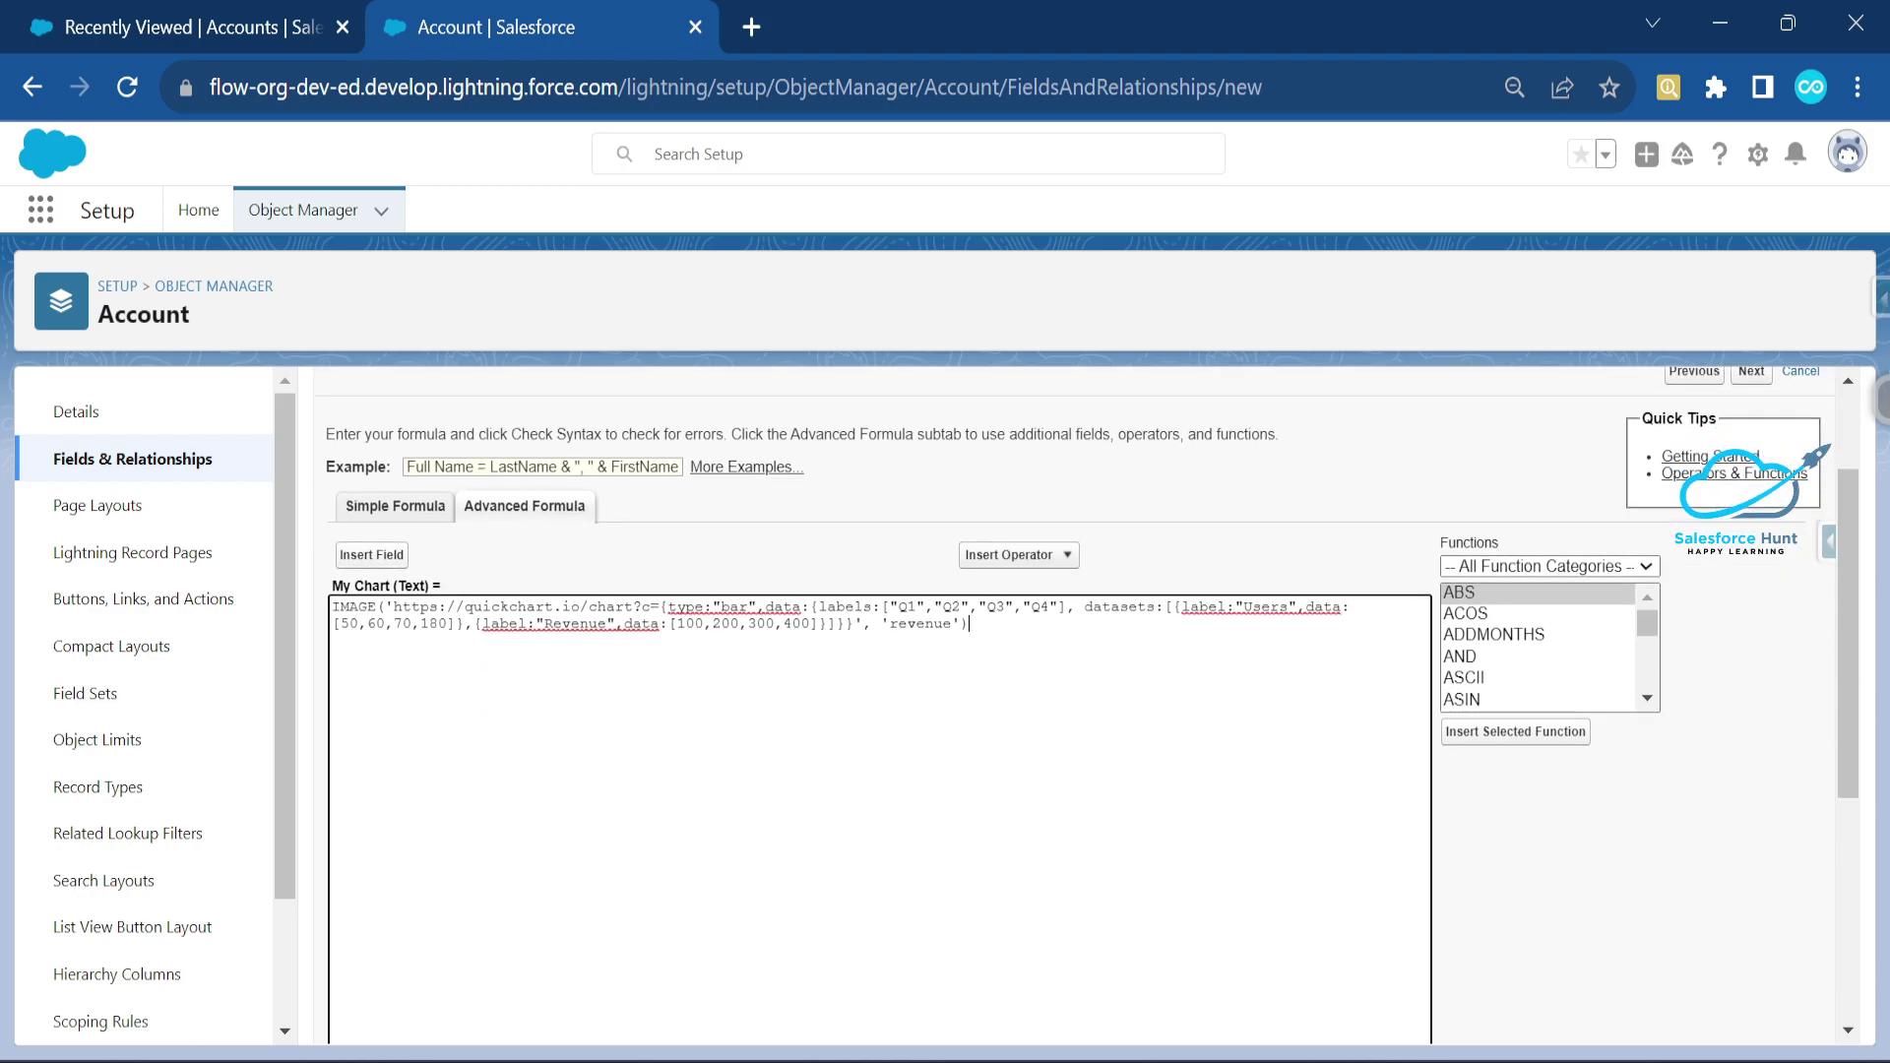
key("ctrl+a")
scroll(941, 738, "down", 5)
left_click(381, 642)
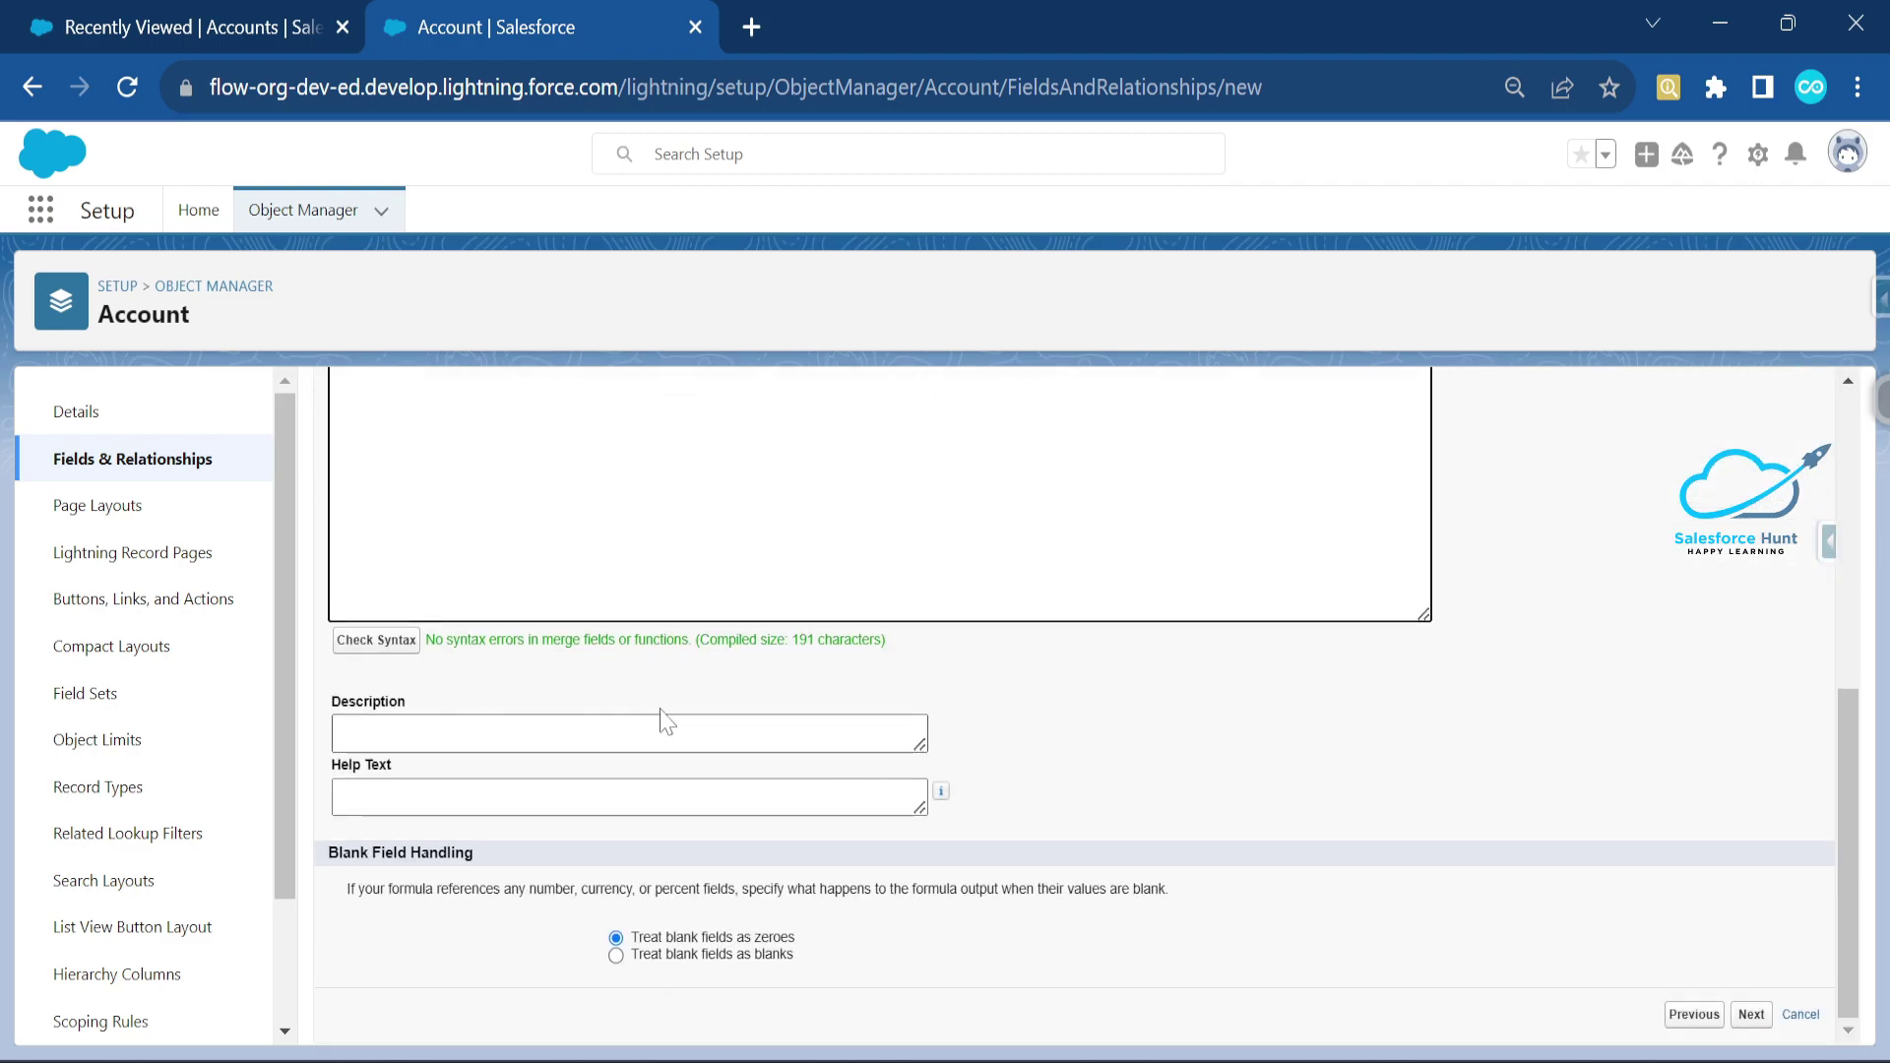
left_click_drag(425, 640, 884, 649)
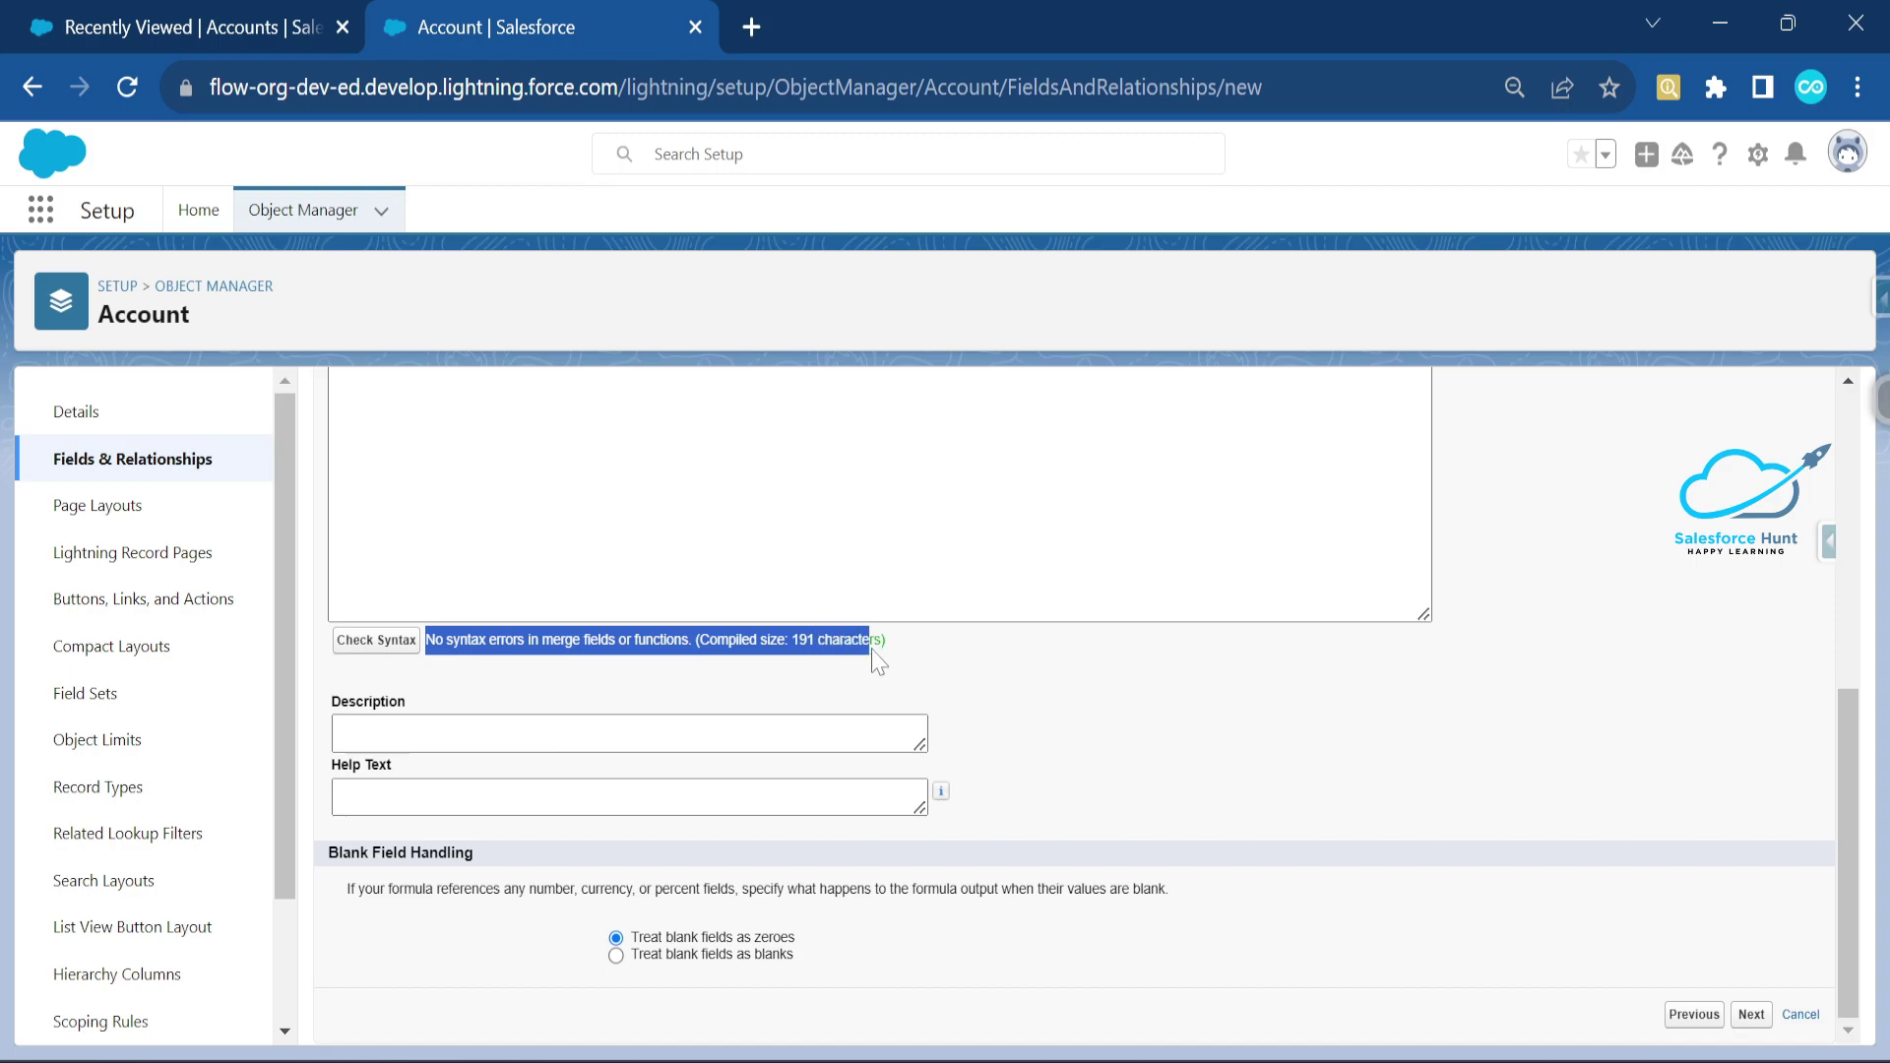
left_click(981, 667)
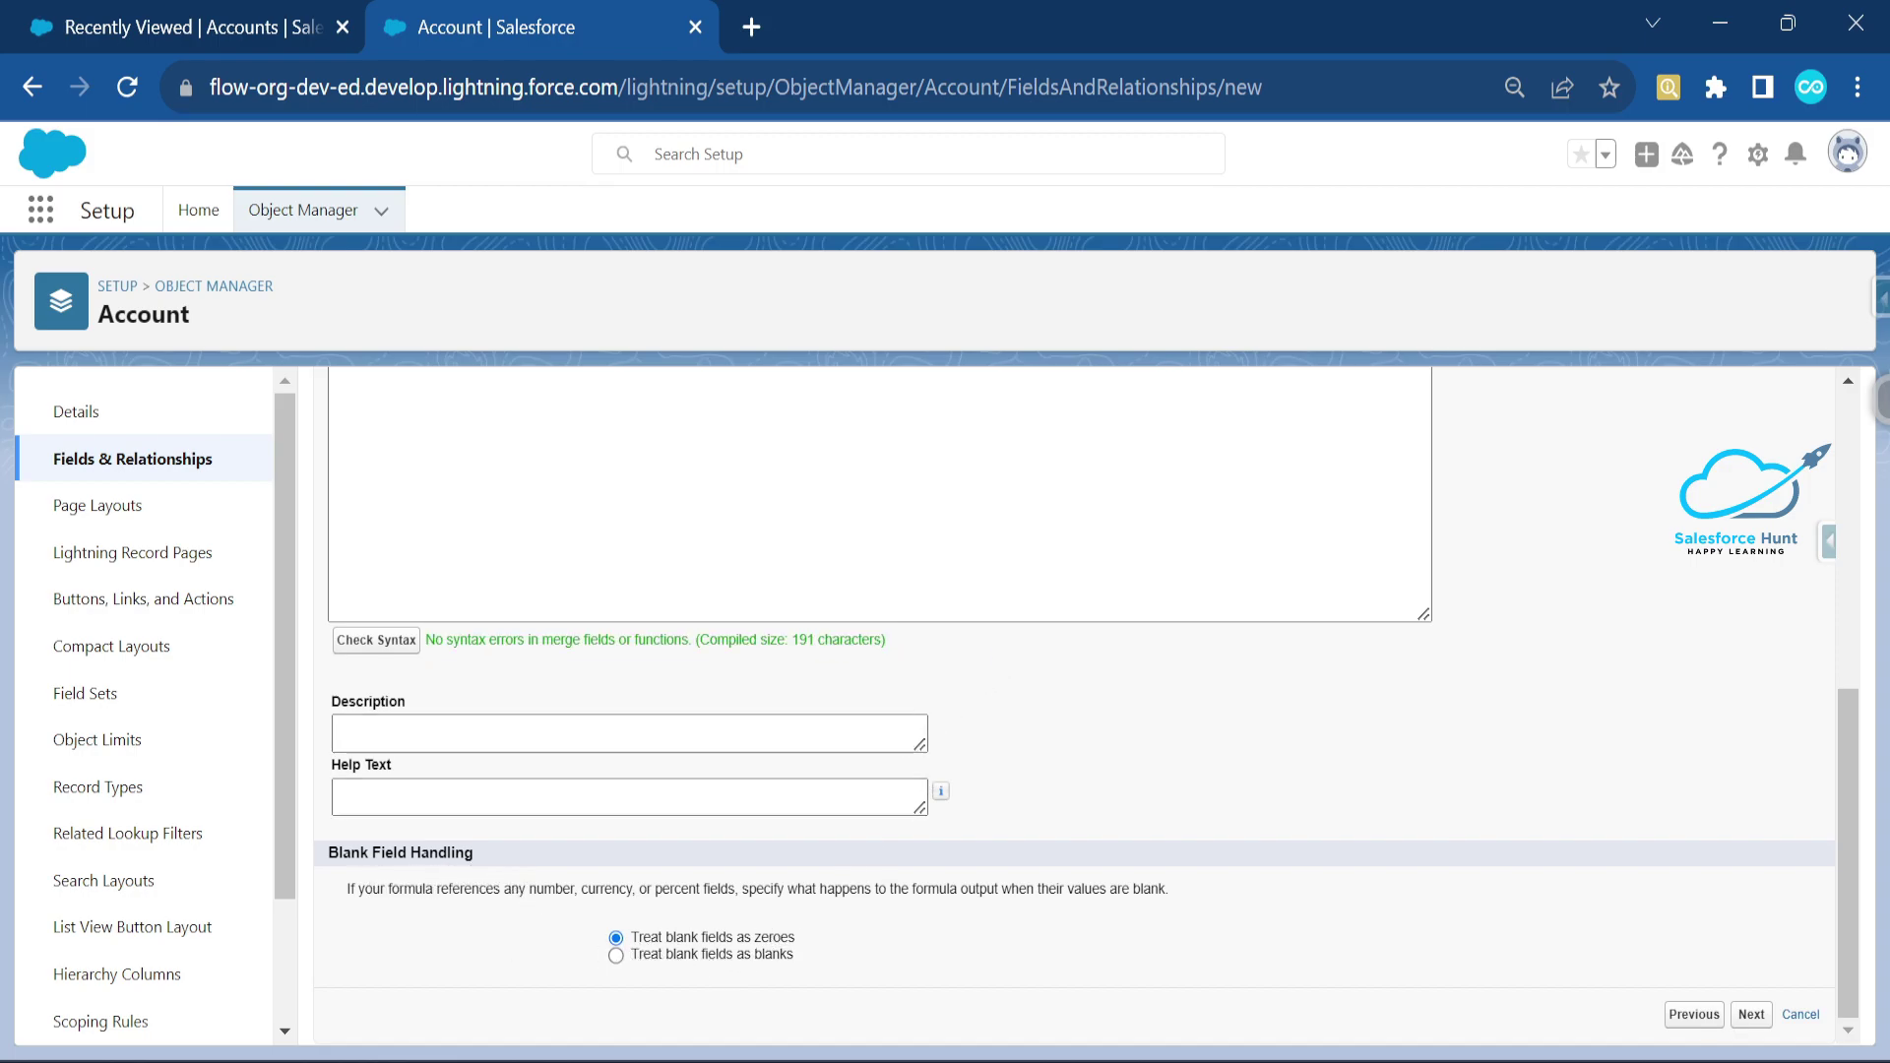
left_click_drag(753, 938, 789, 938)
left_click(617, 956)
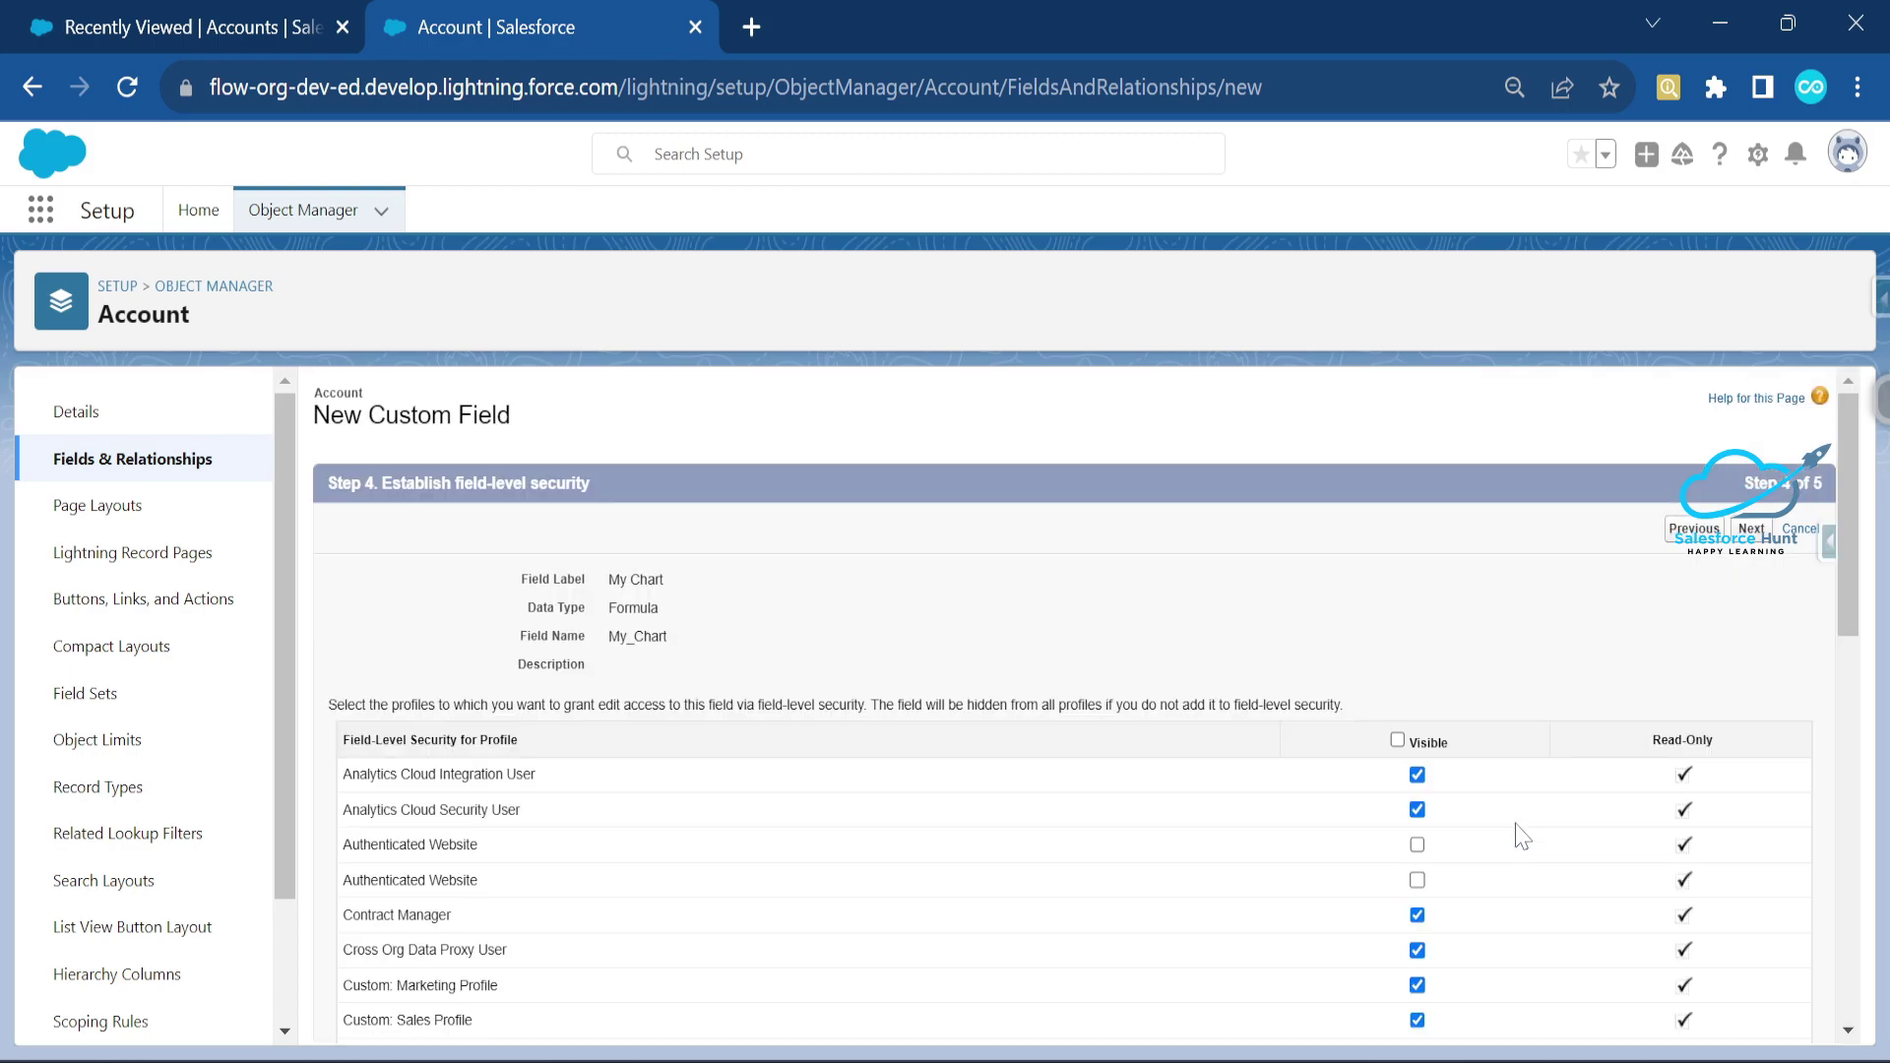
- Make the My Chart field visible to all profiles and save it on all four account page layouts
left_click(1398, 739)
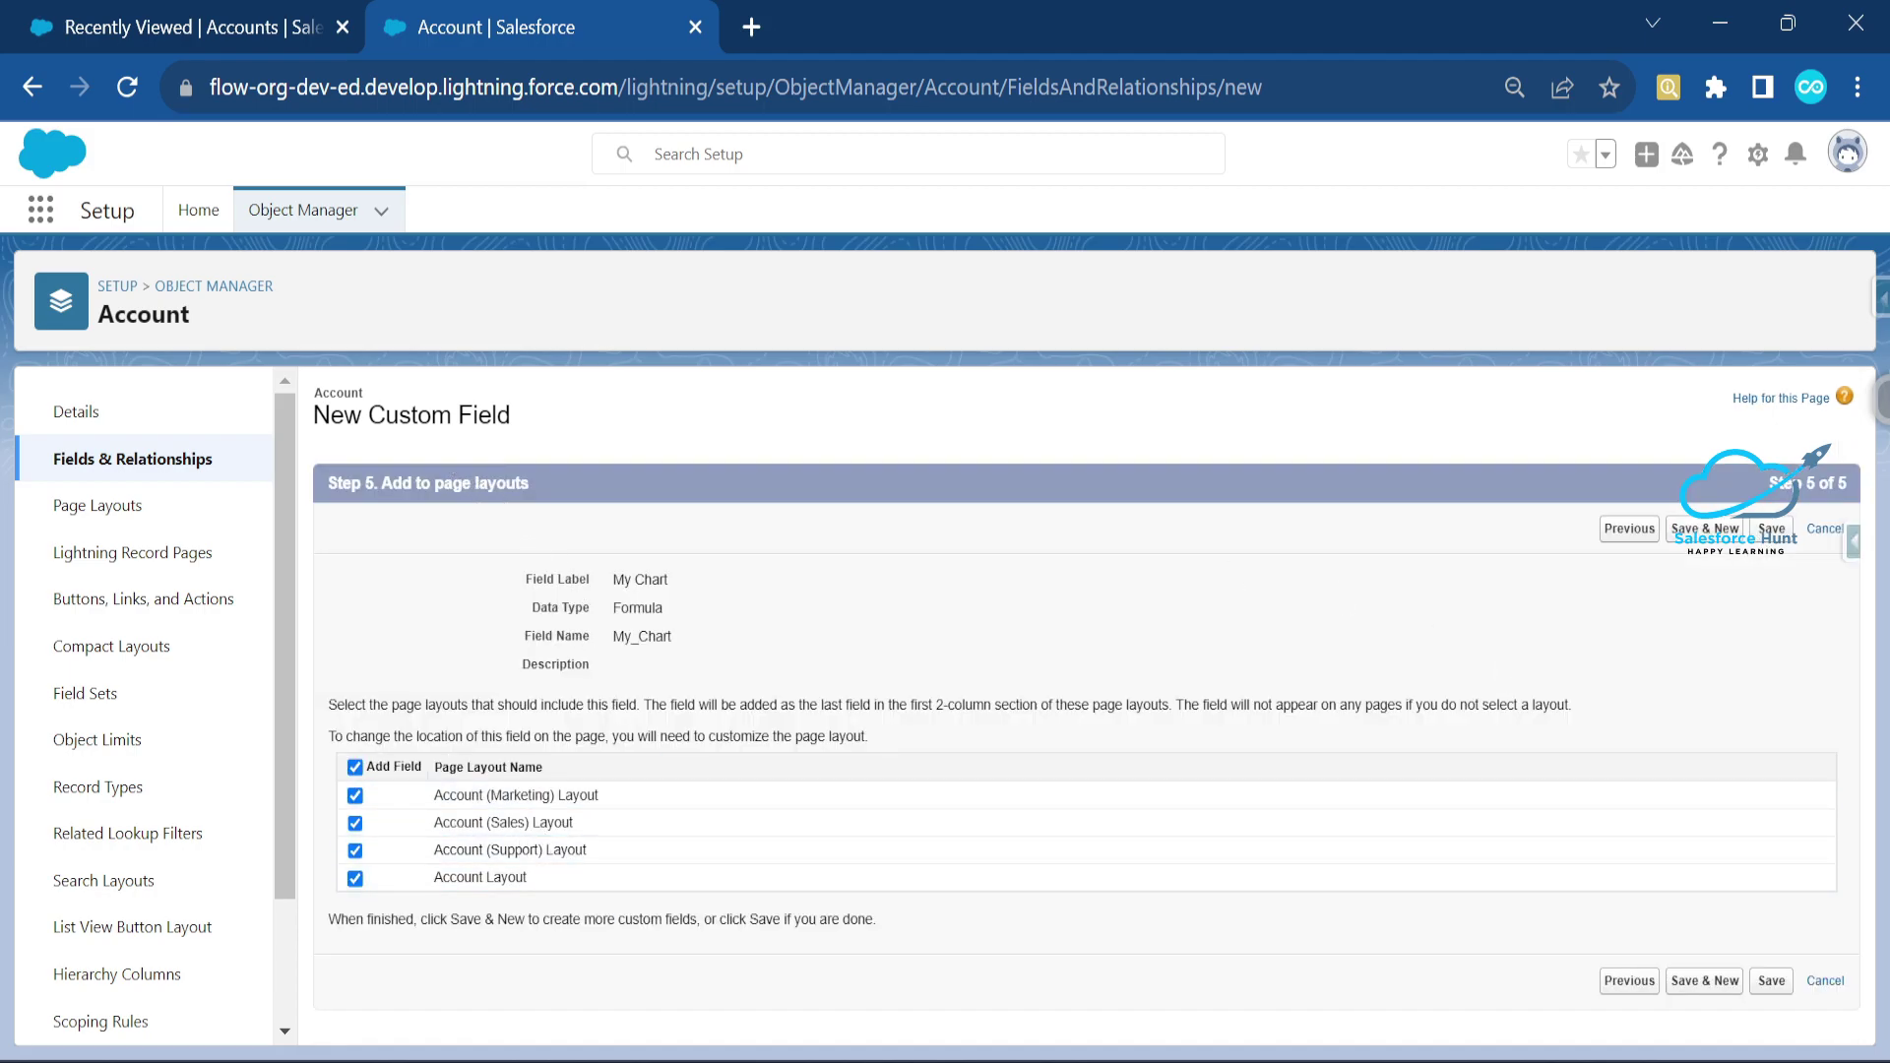
double_click(1108, 637)
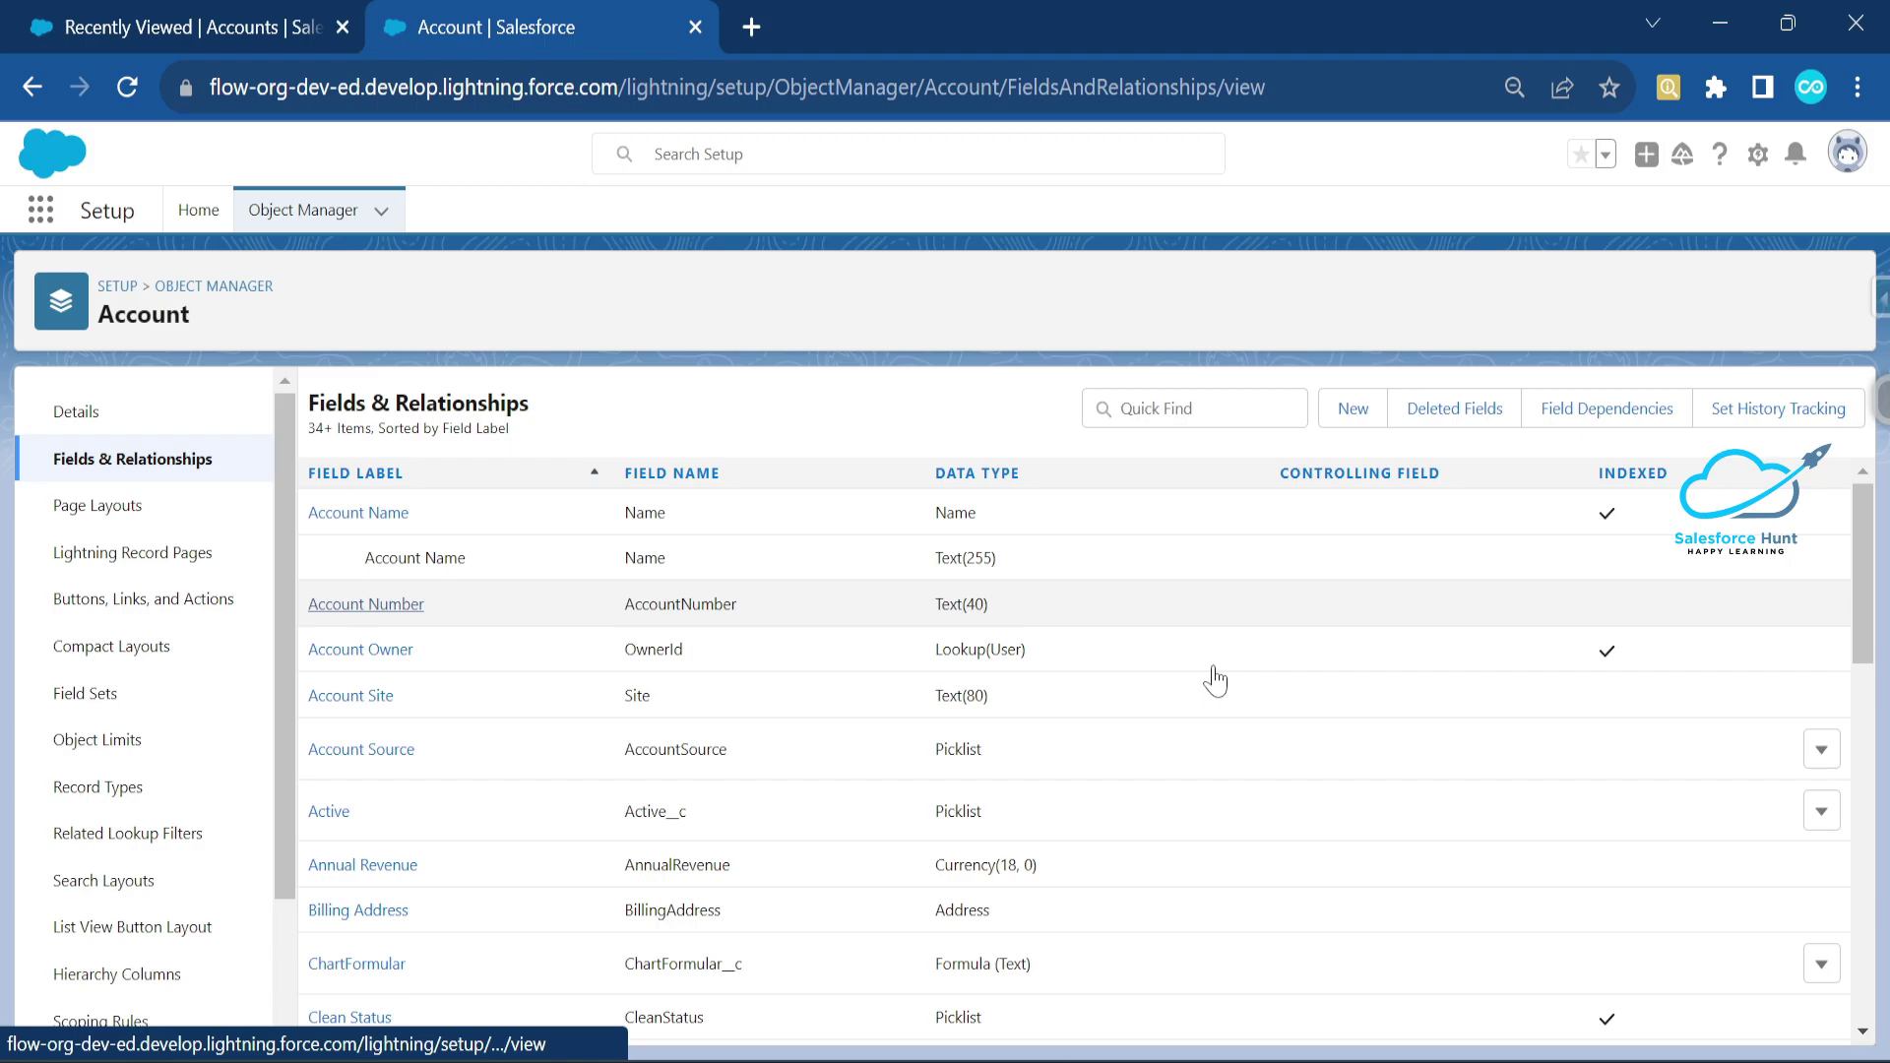
- Look up the My Chart field in the Account object's field list
scroll(785, 705, "down", 12)
scroll(422, 798, "down", 3)
scroll(446, 759, "up", 3)
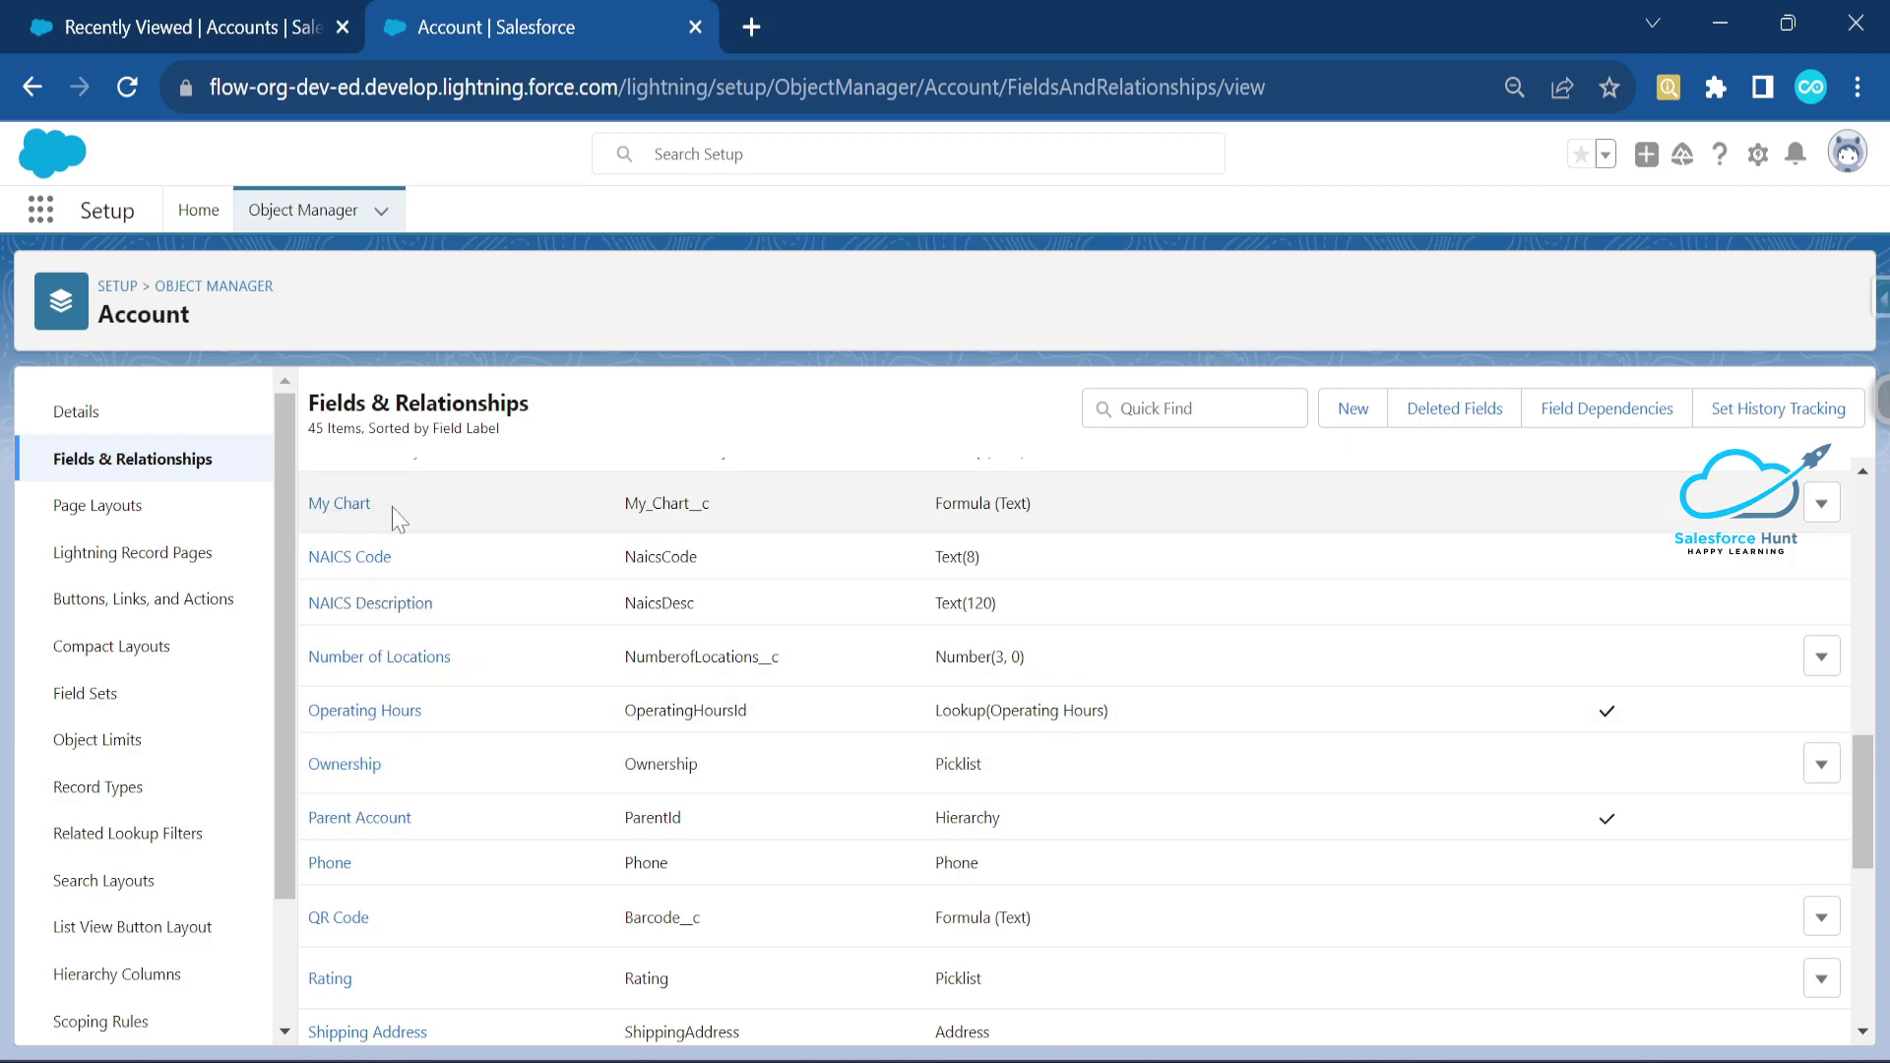
scroll(397, 518, "up", 2)
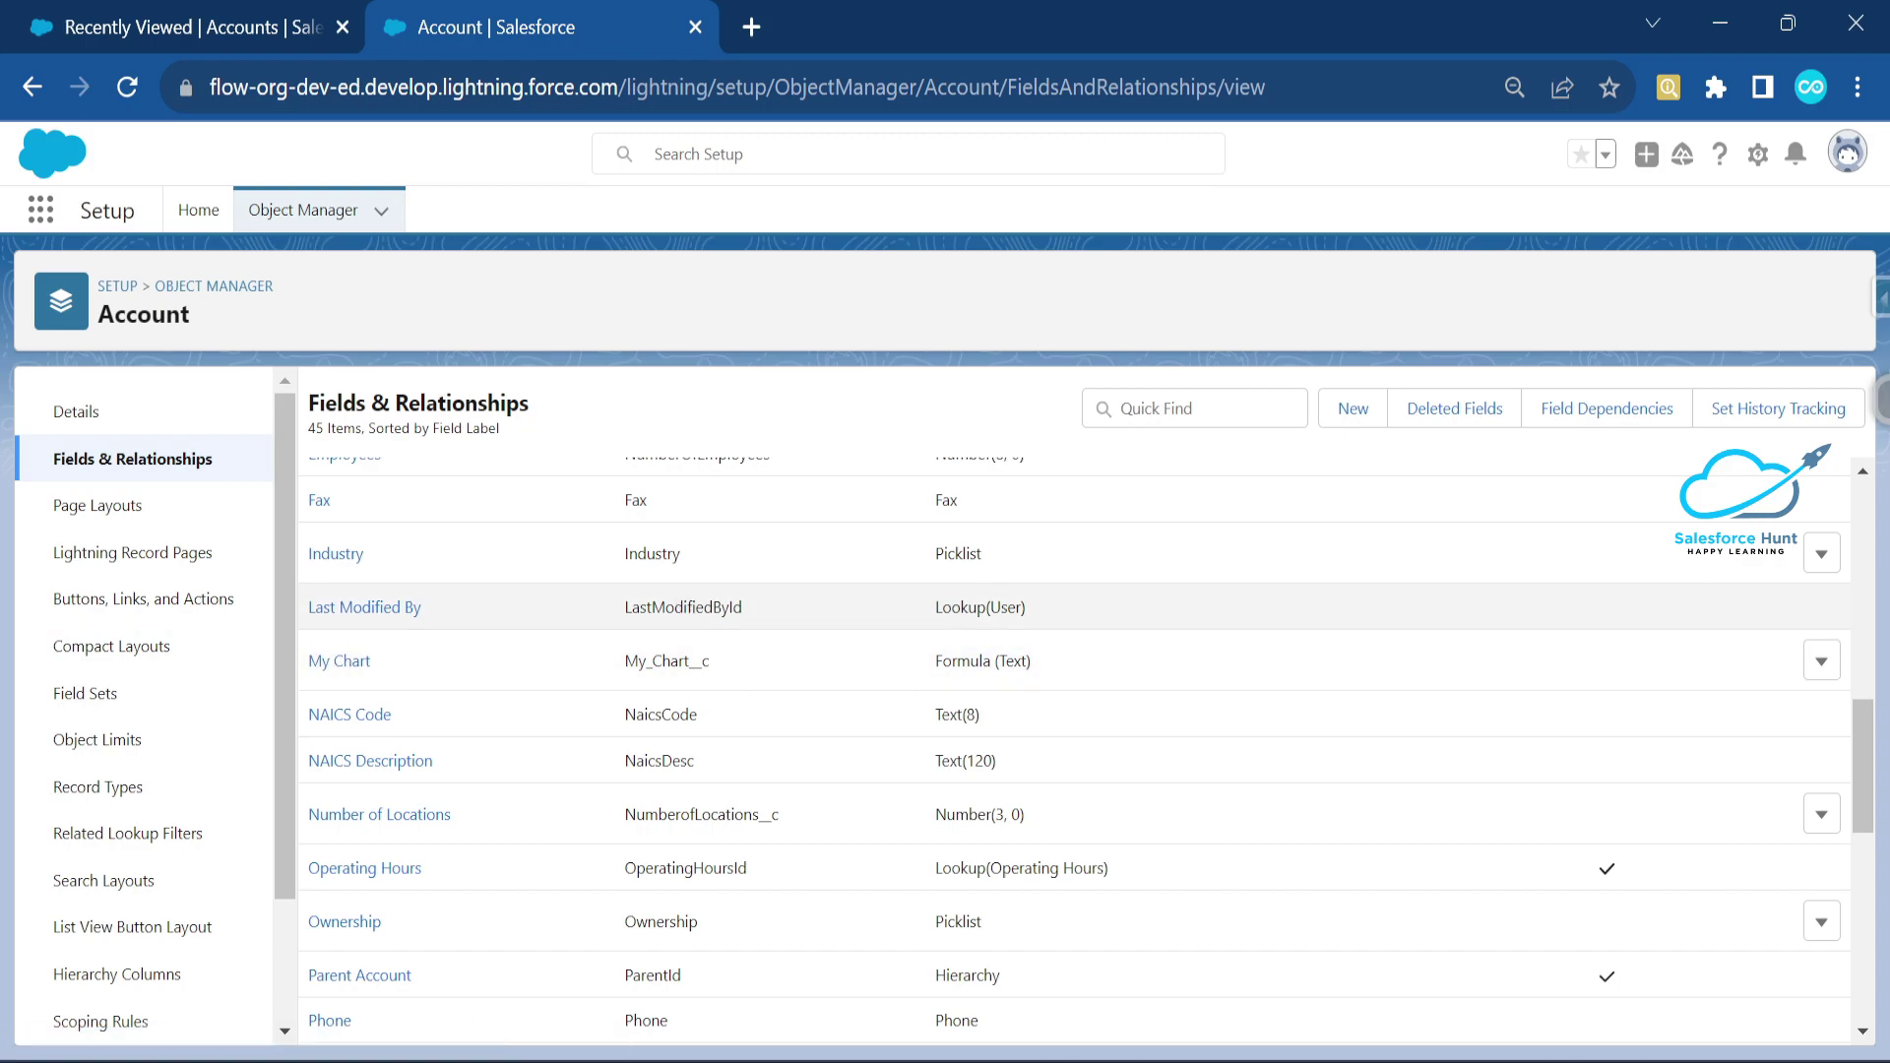
- Open the Account Layout page layout, check the My Chart field in its Account Information section, and save the layout
left_click(89, 519)
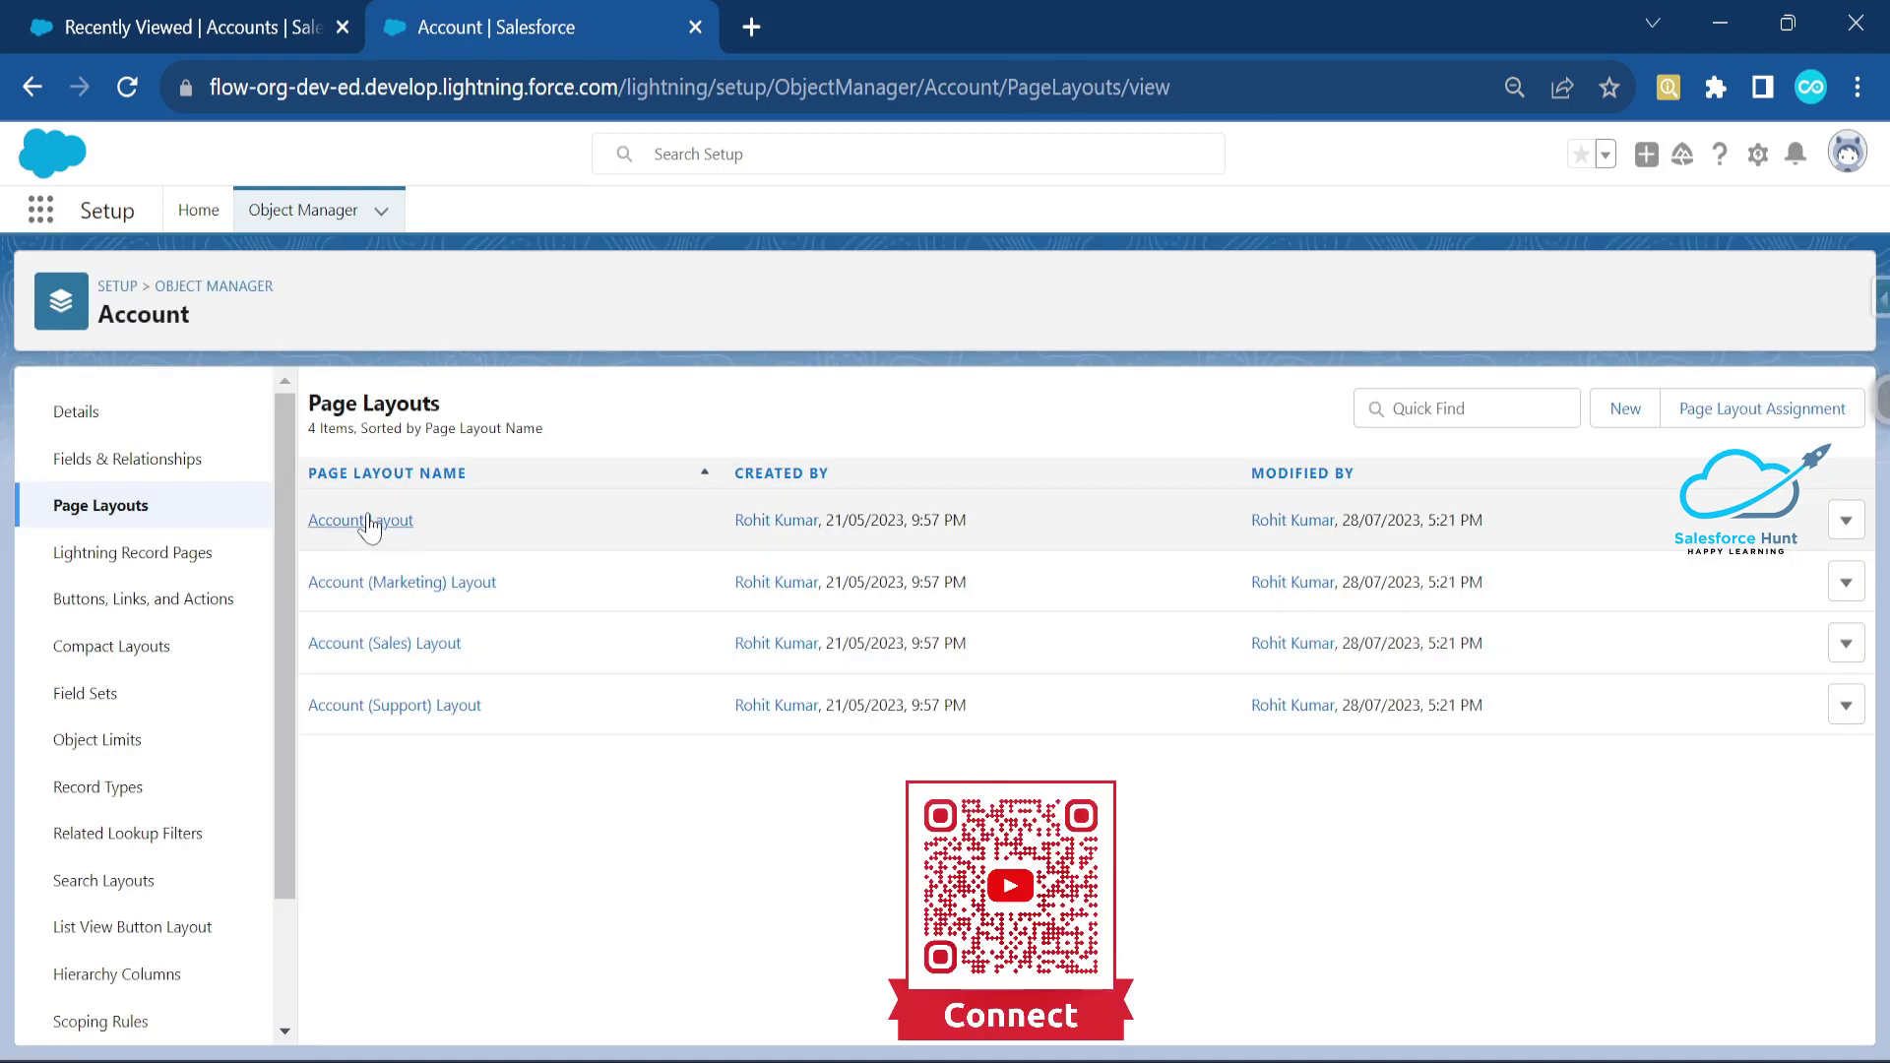
left_click(360, 520)
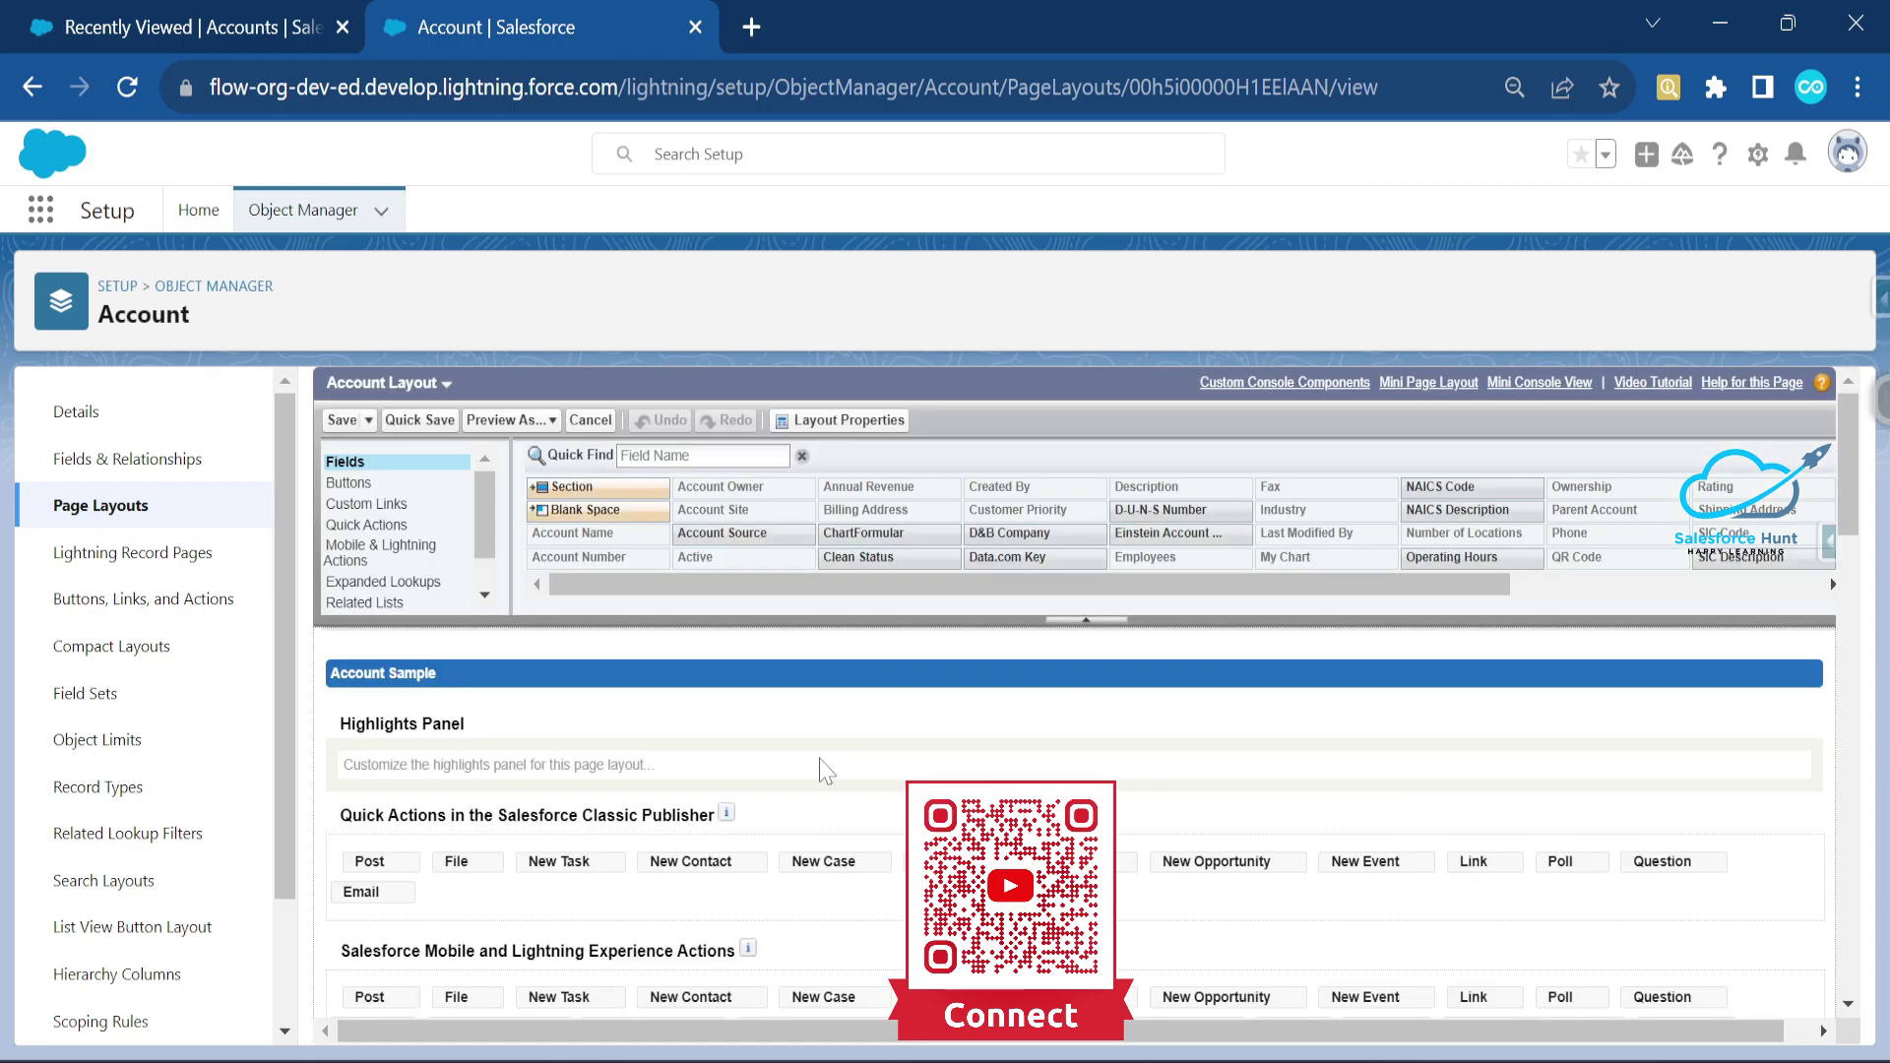
scroll(777, 817, "down", 6)
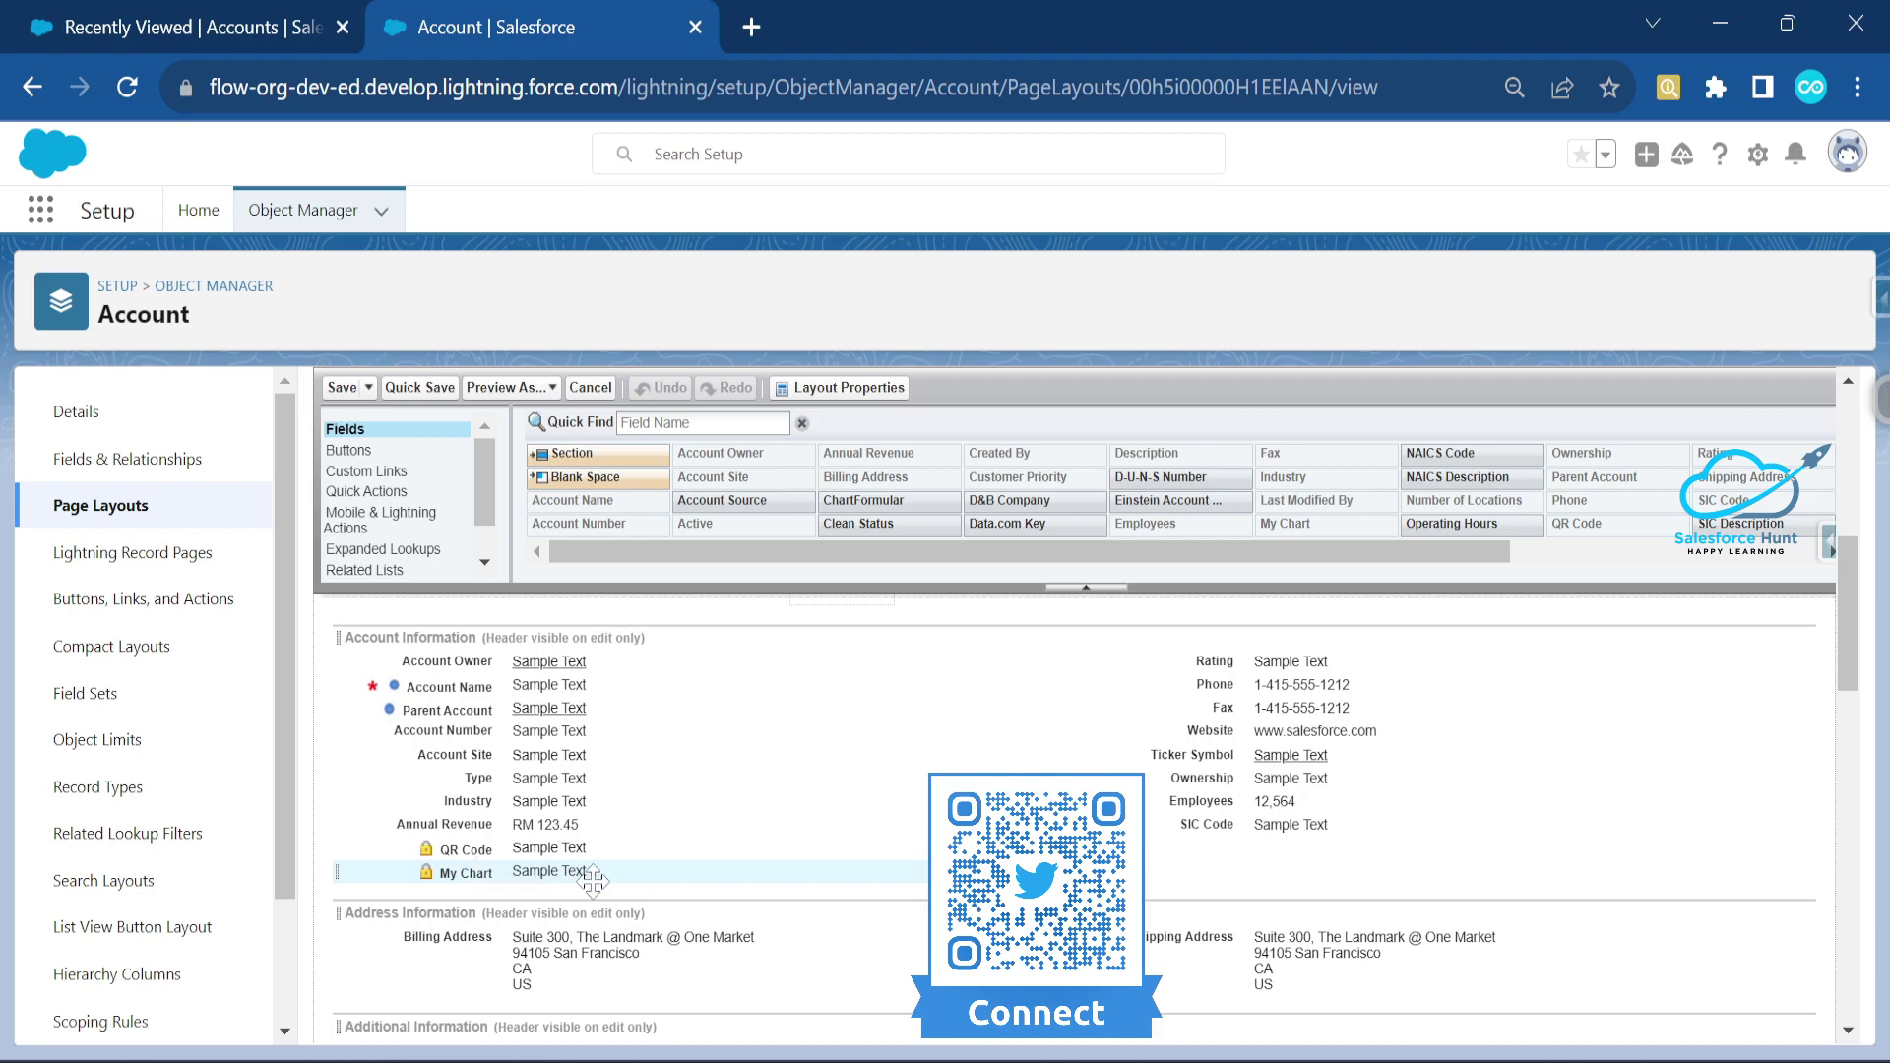
left_click(340, 388)
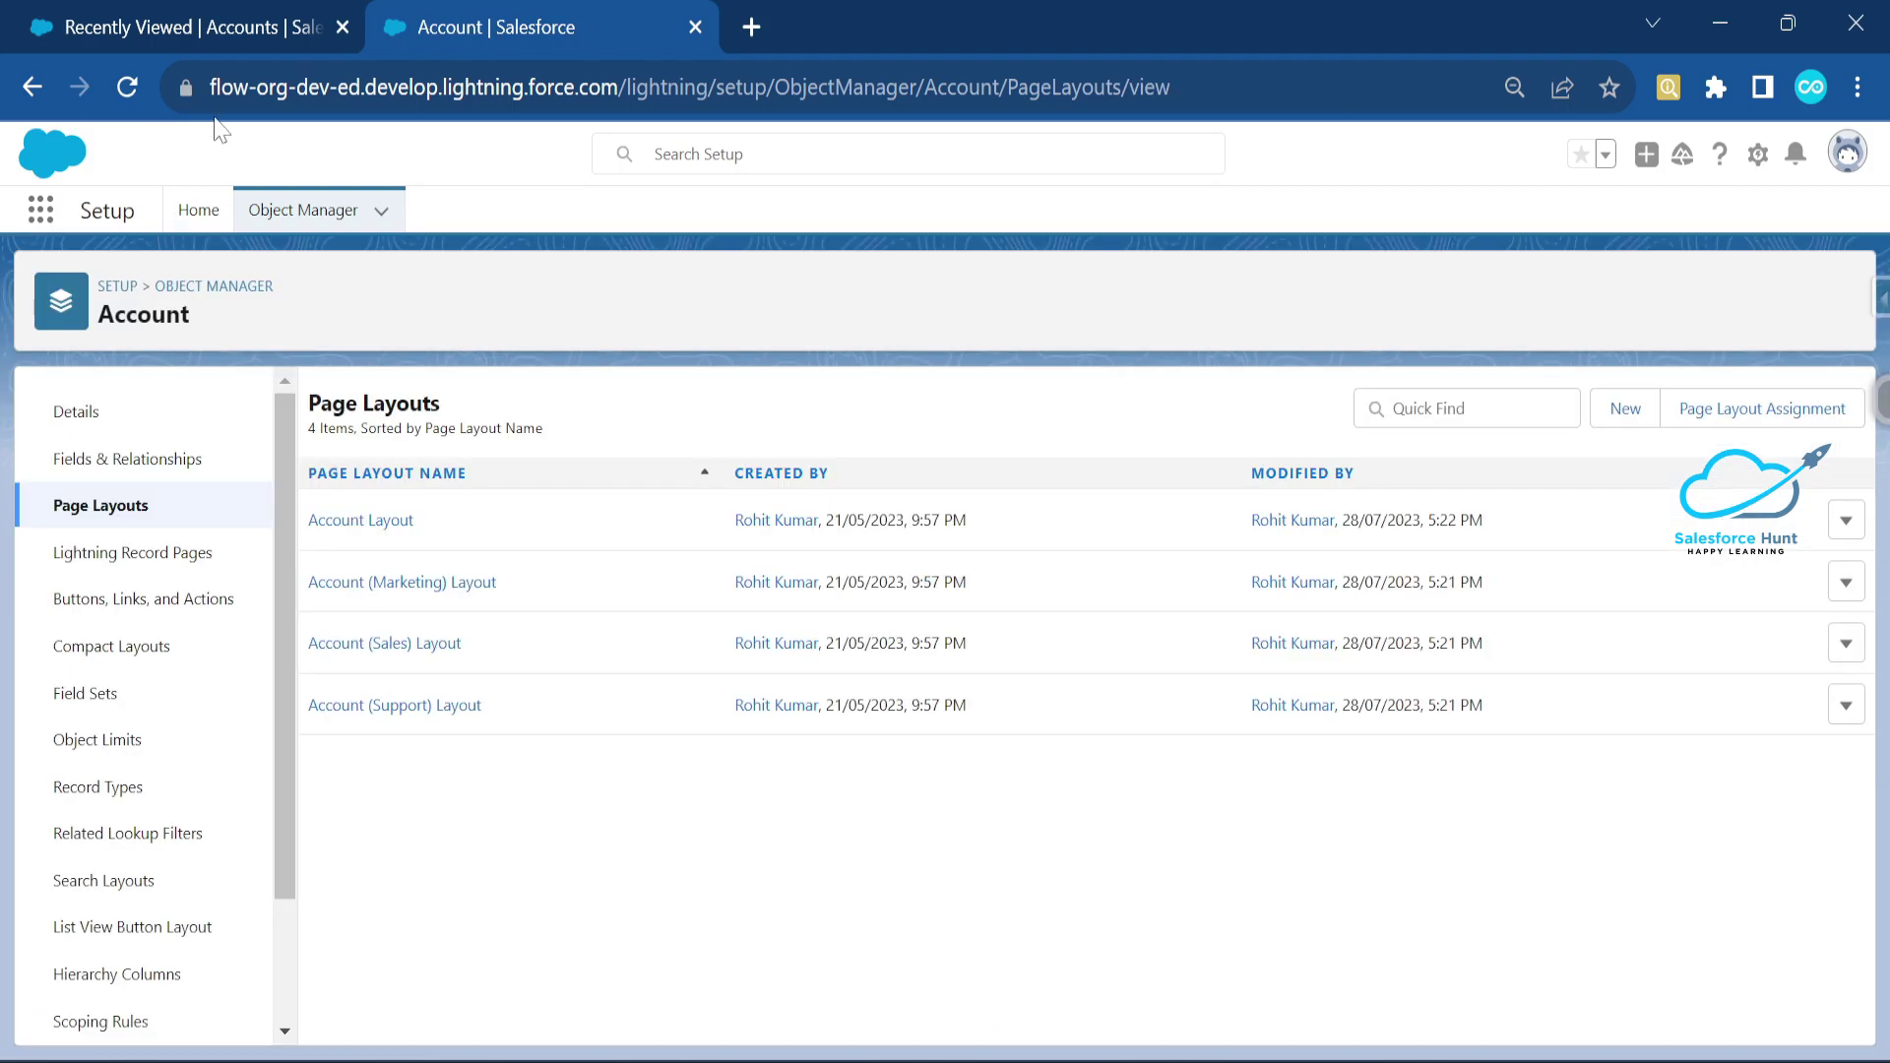
- Return to the Accounts list, reload it, and open the details of the United Oil & Gas Corp. account
left_click(197, 36)
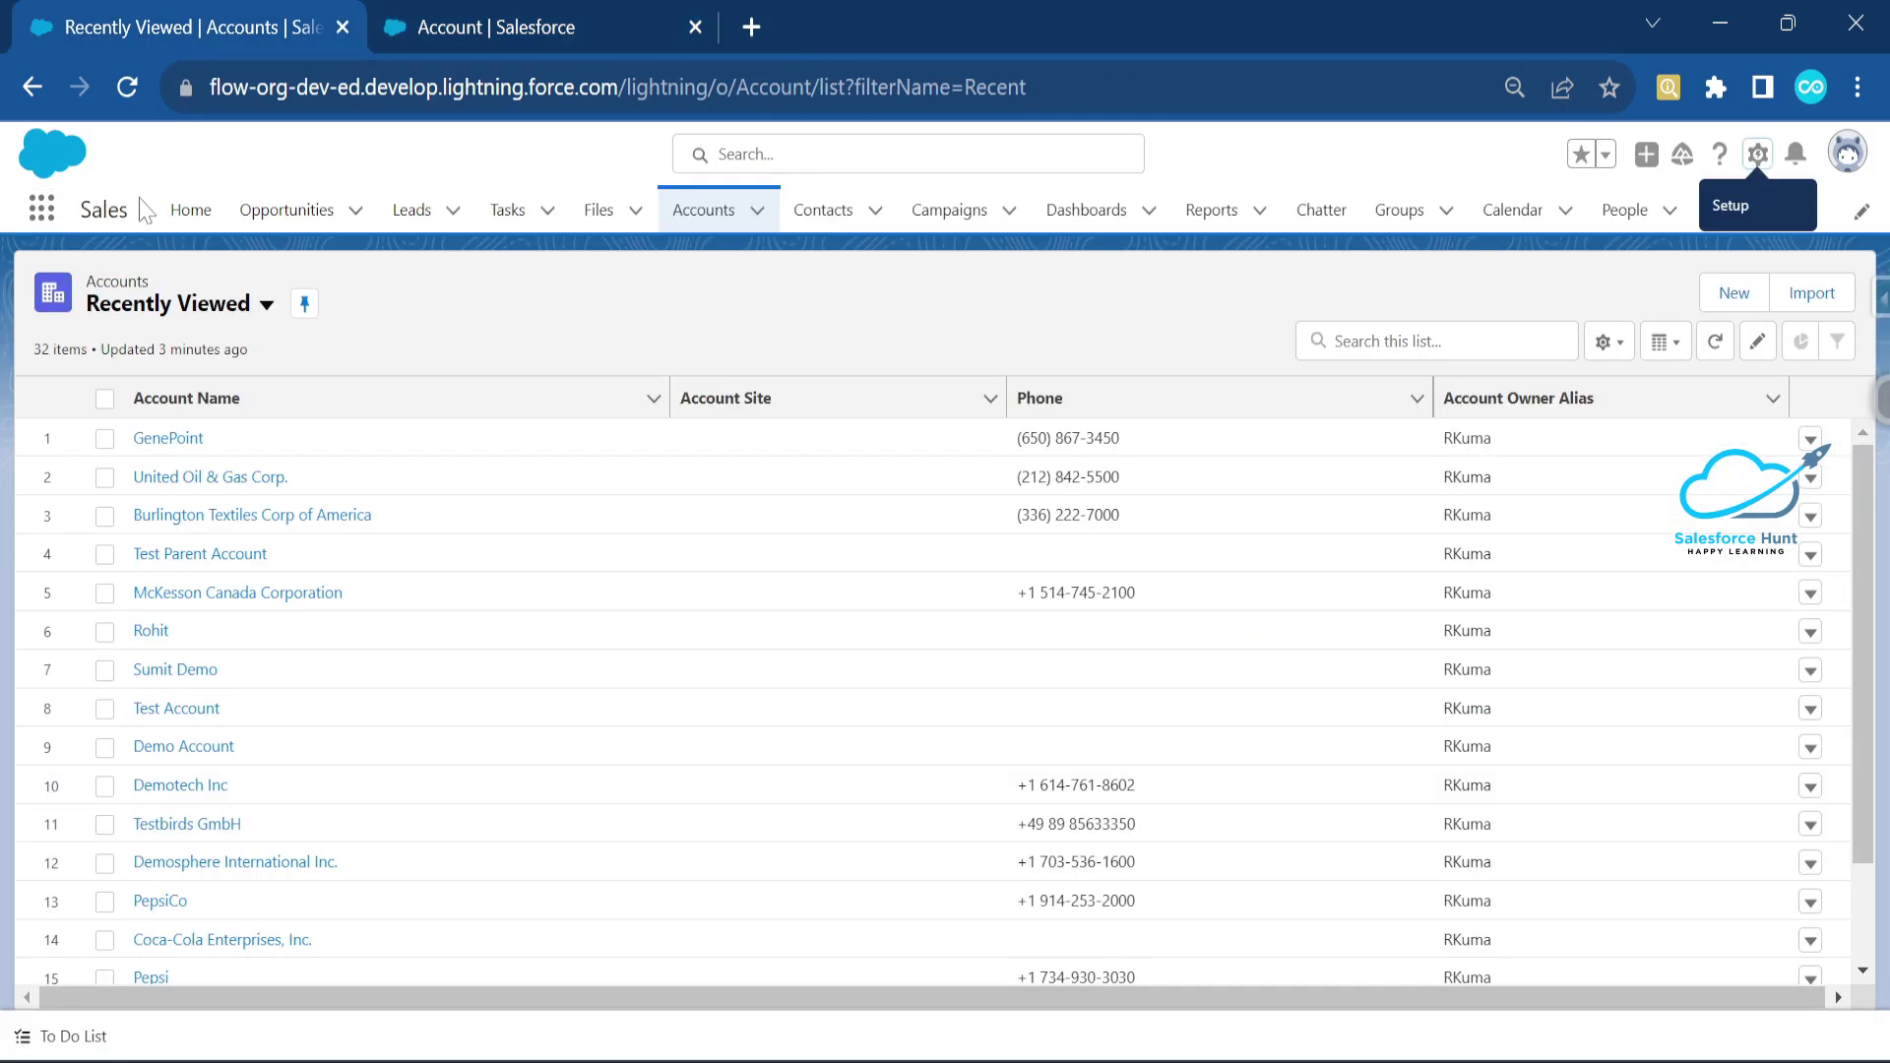
left_click(126, 86)
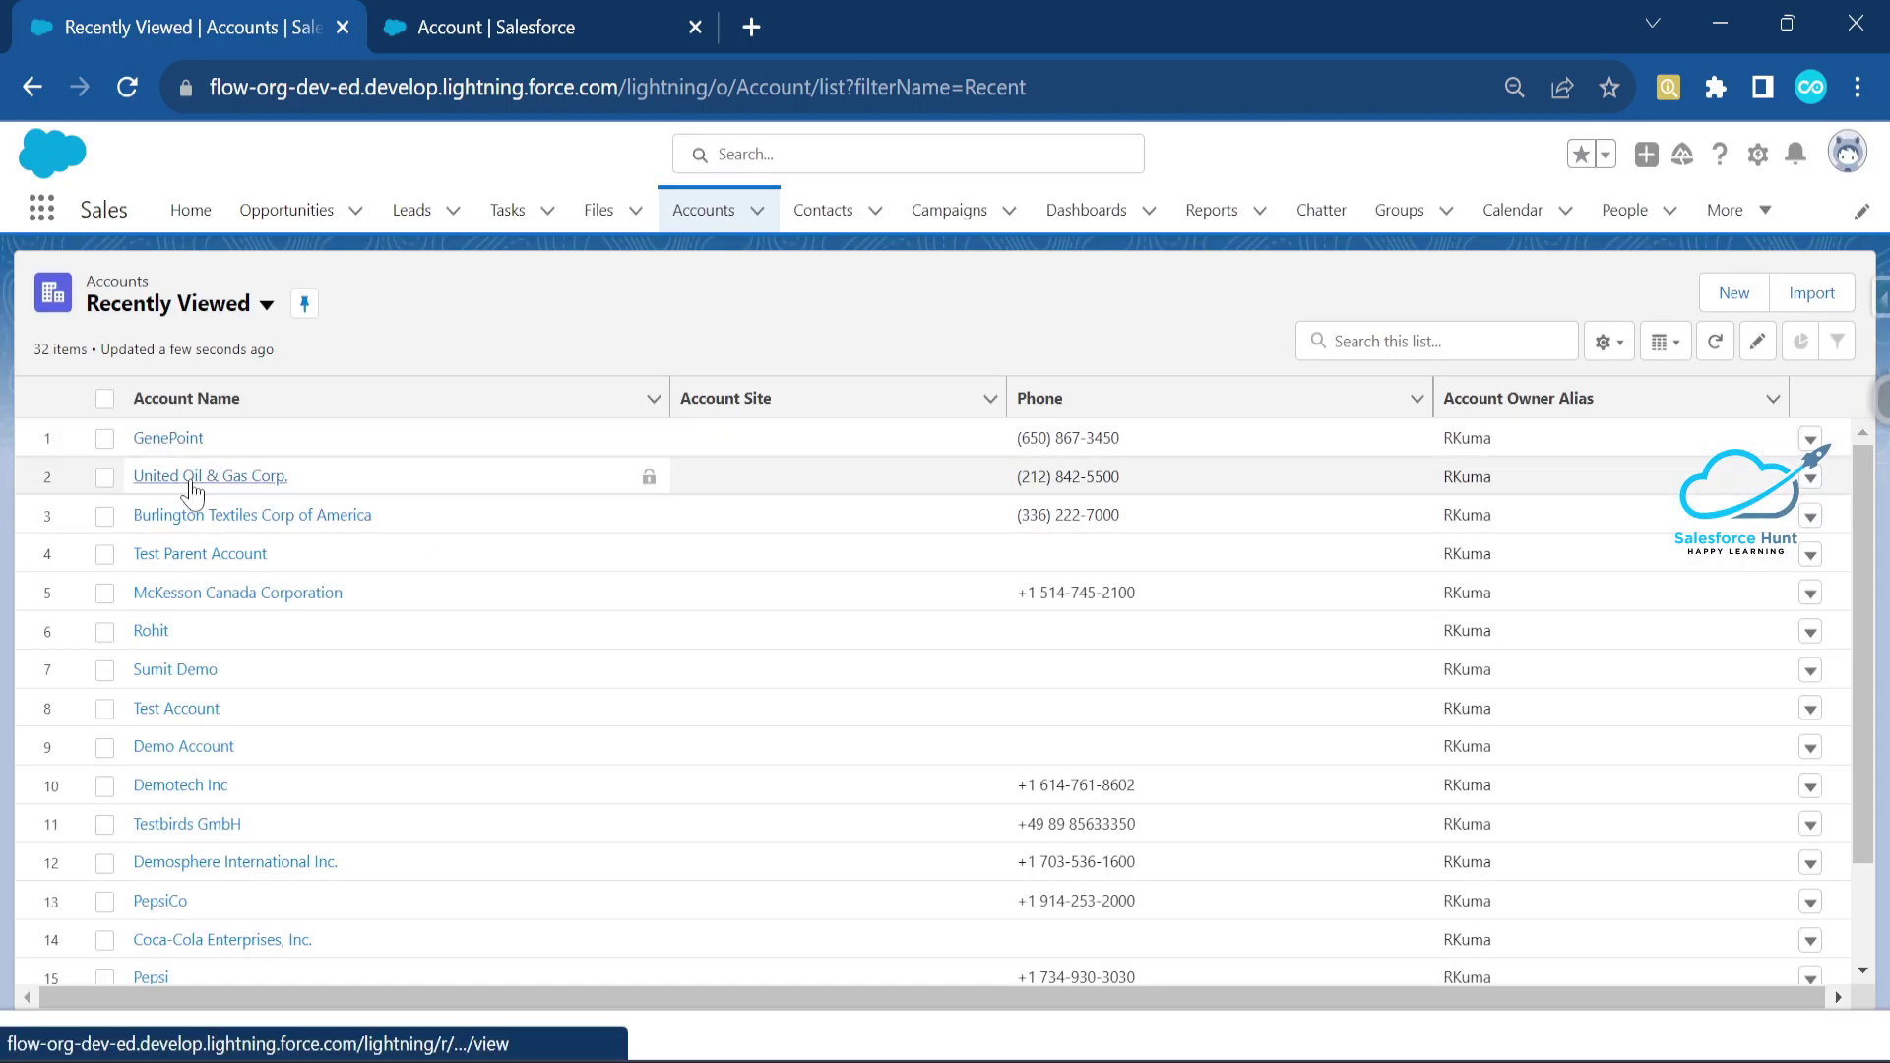
left_click(229, 477)
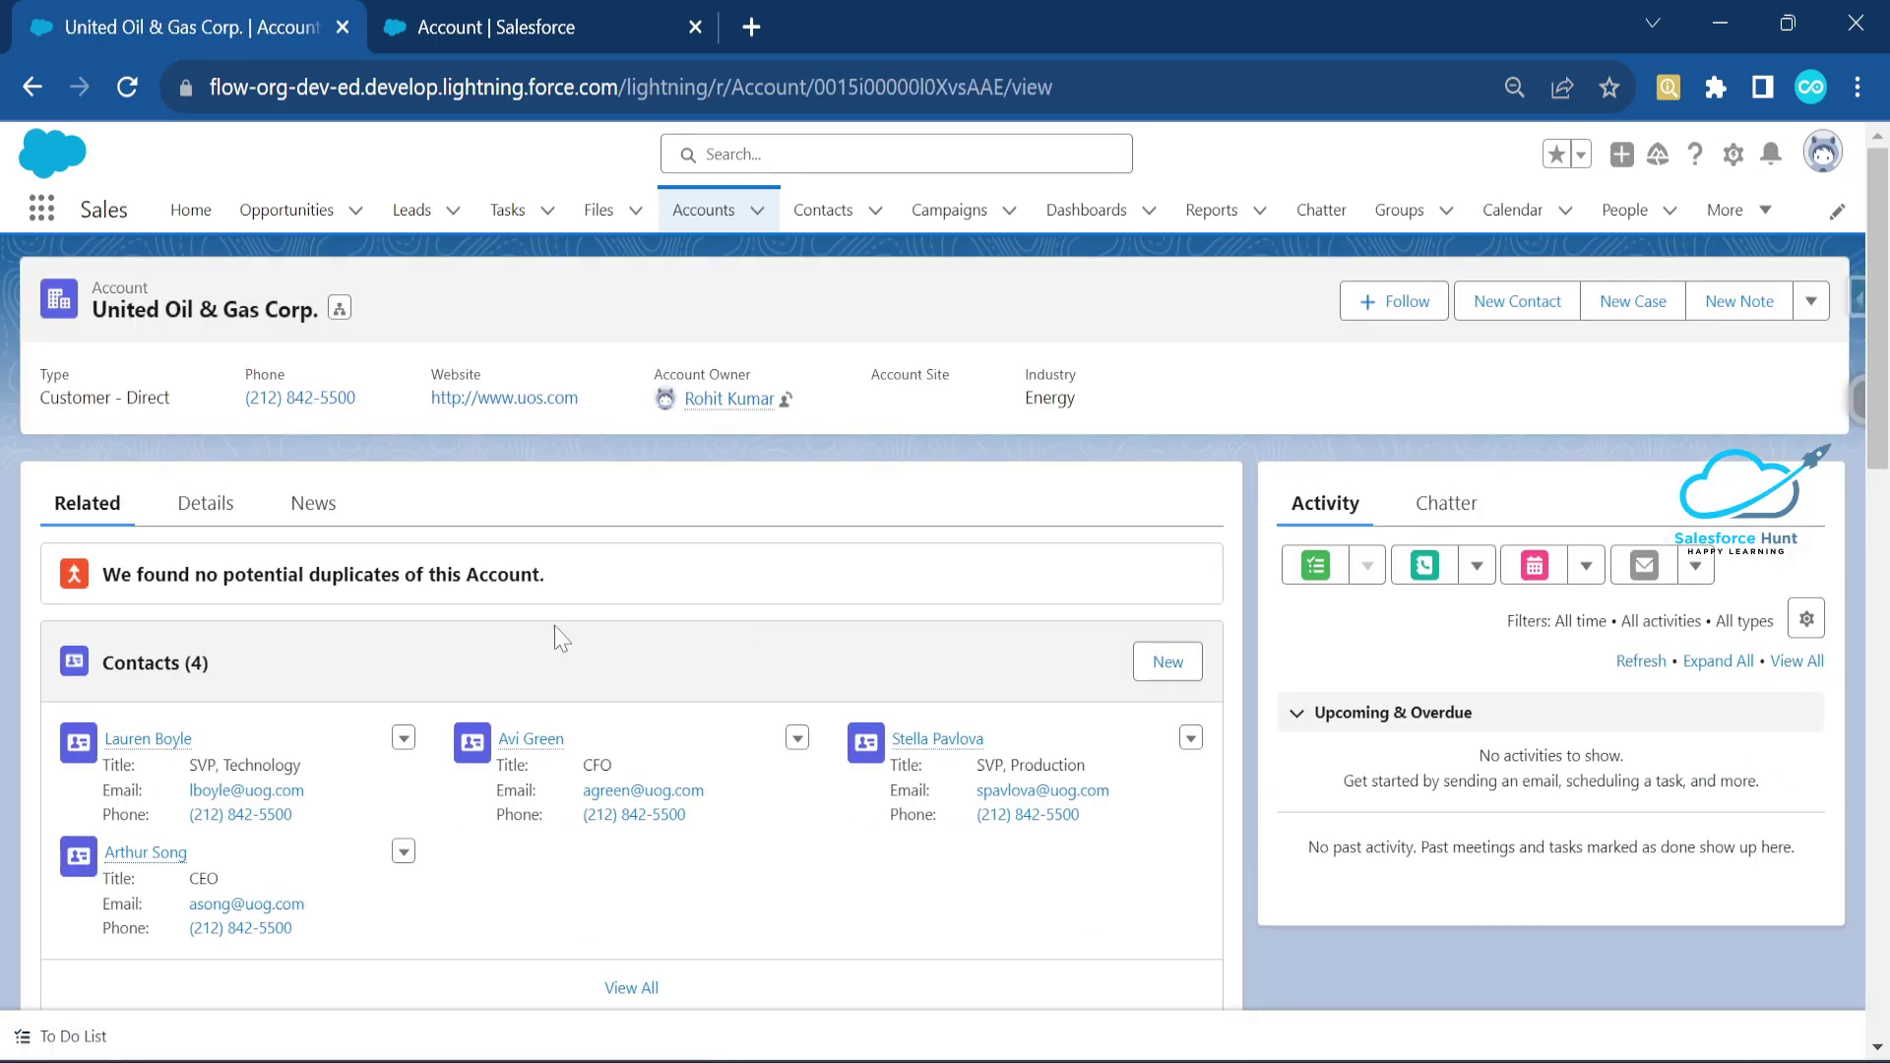
left_click(200, 507)
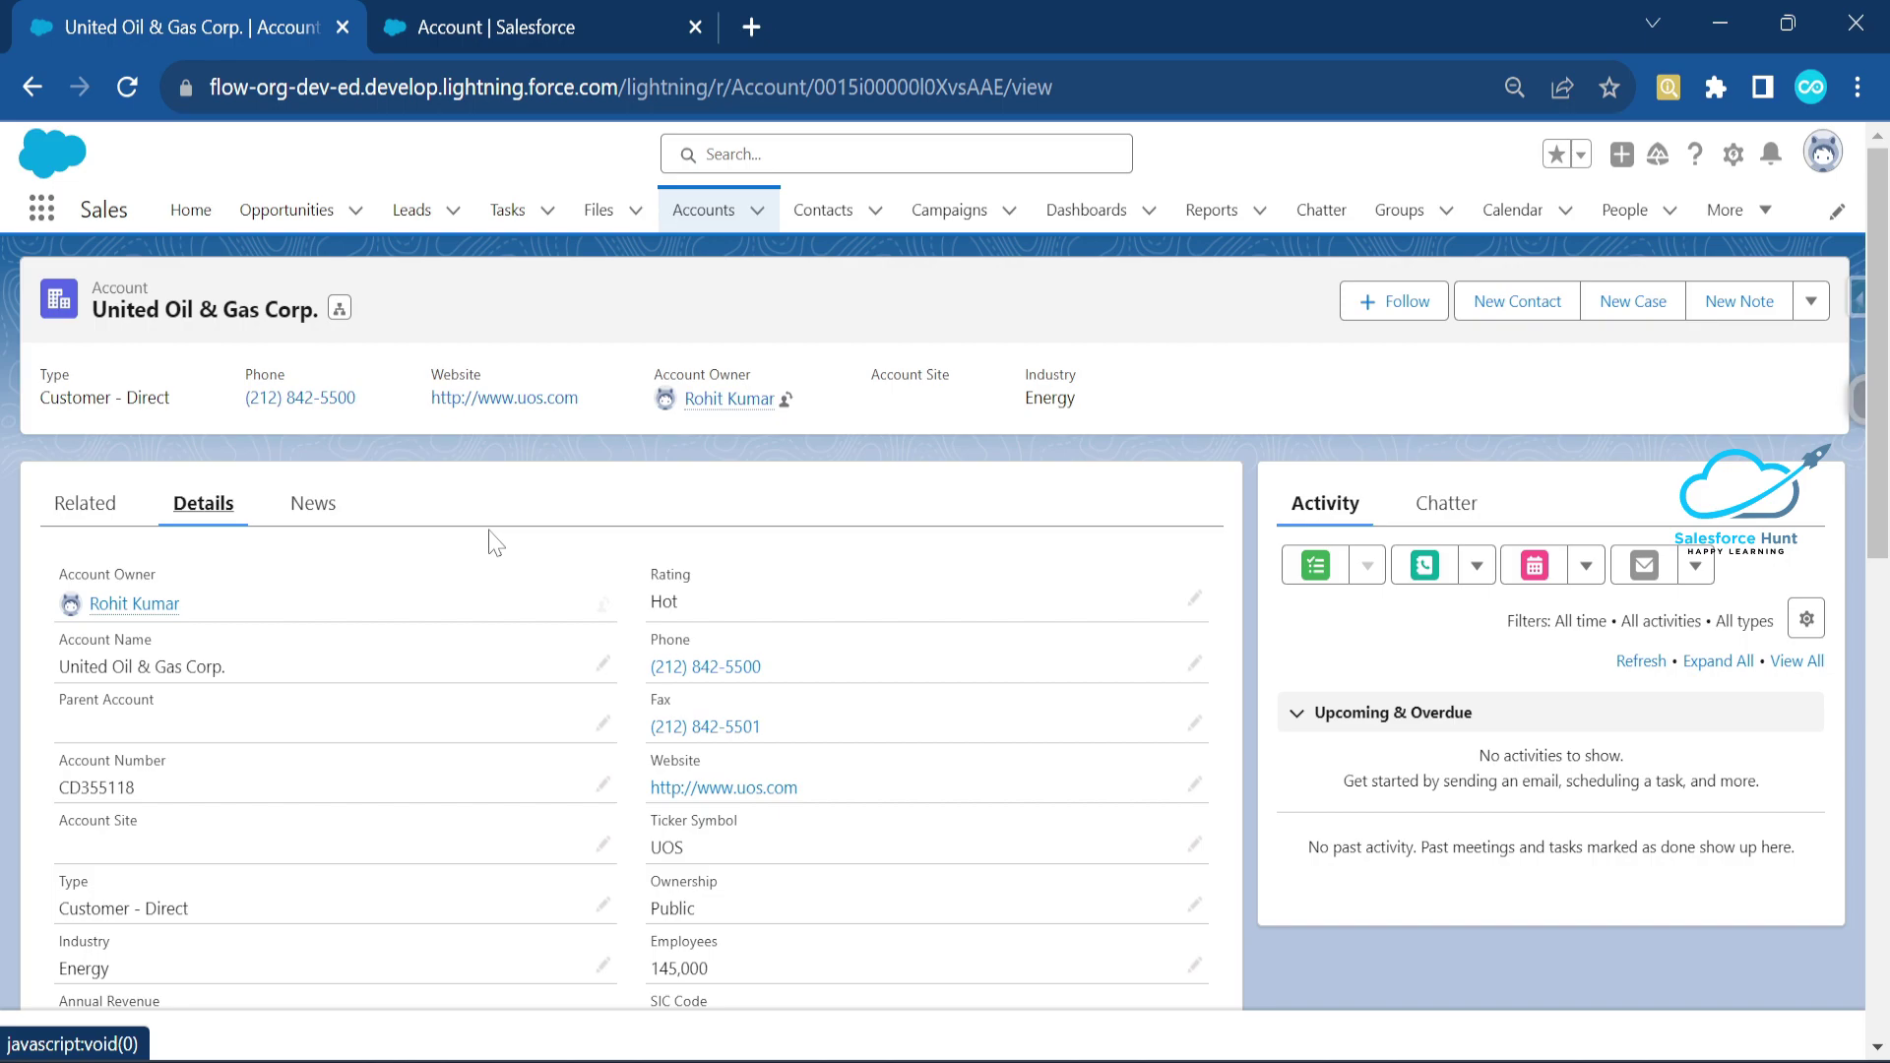
- Examine the QR Code image and the My Chart bar chart in the United Oil & Gas Corp. account details
scroll(502, 620, "down", 6)
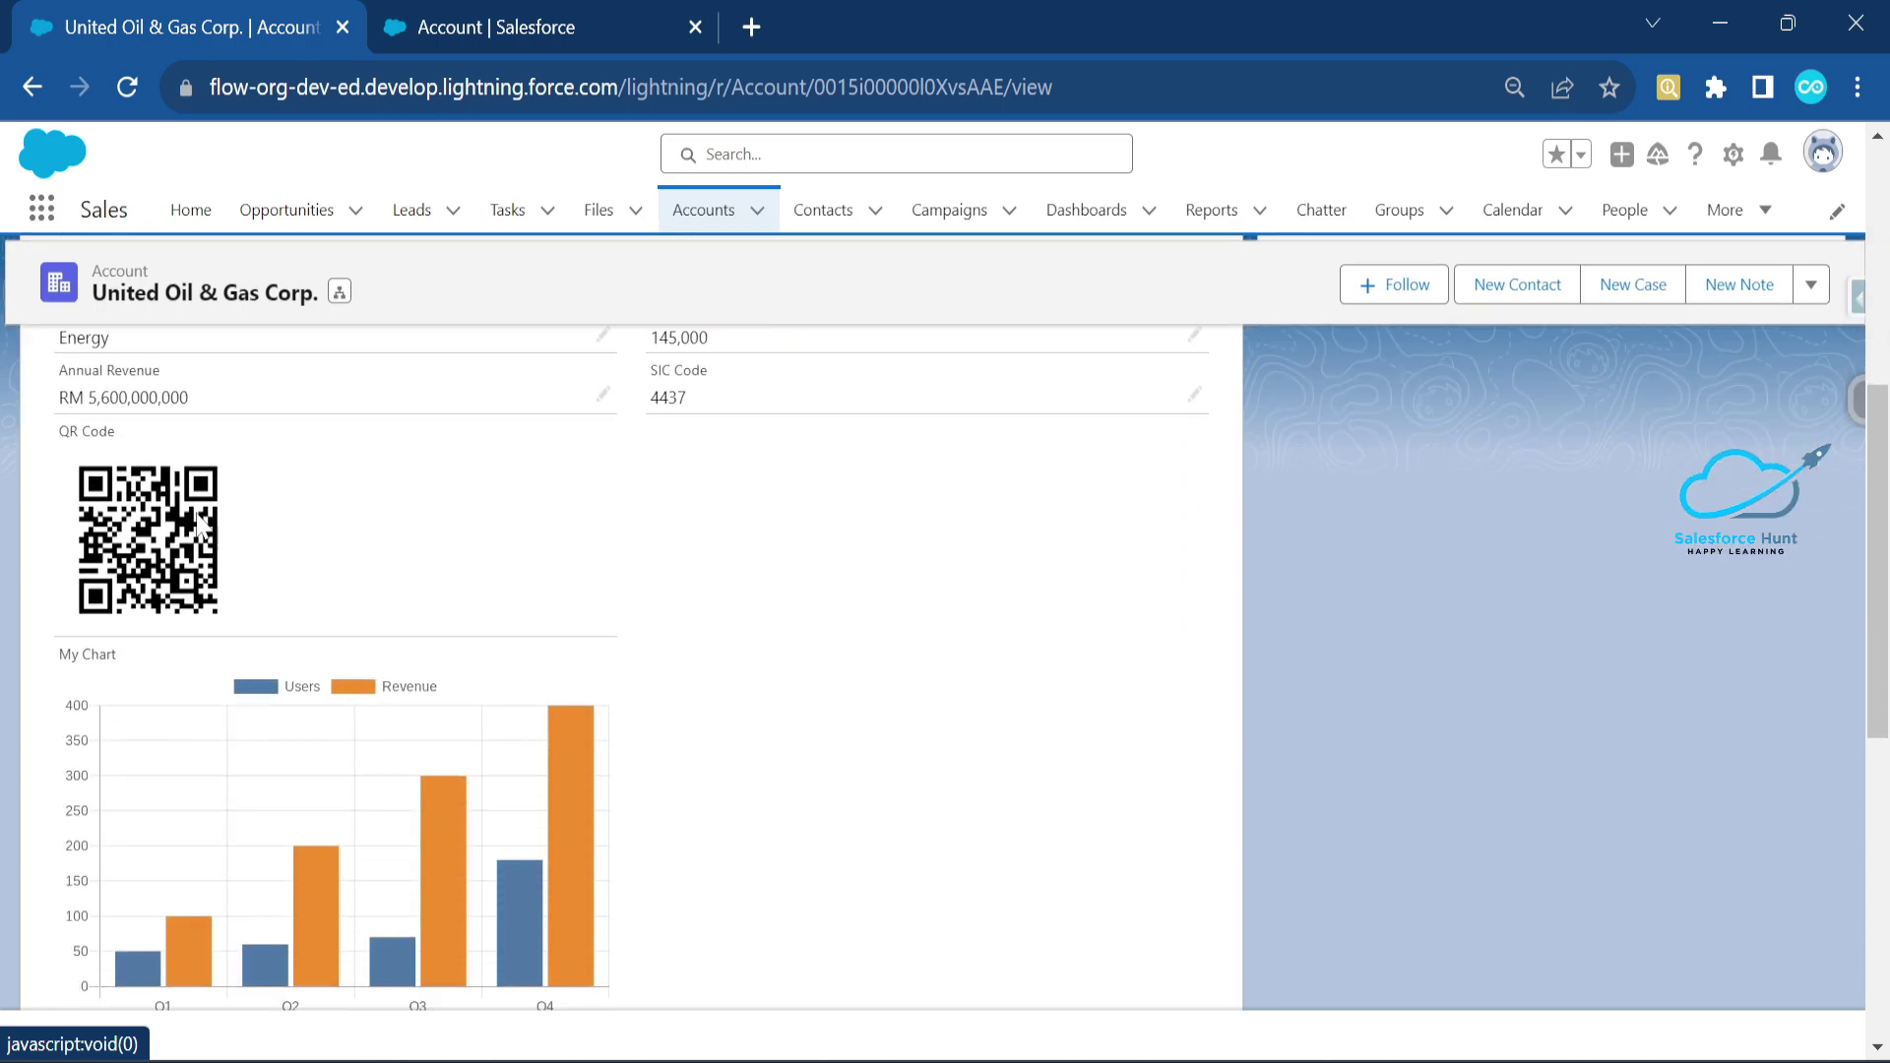
left_click_drag(61, 439, 116, 441)
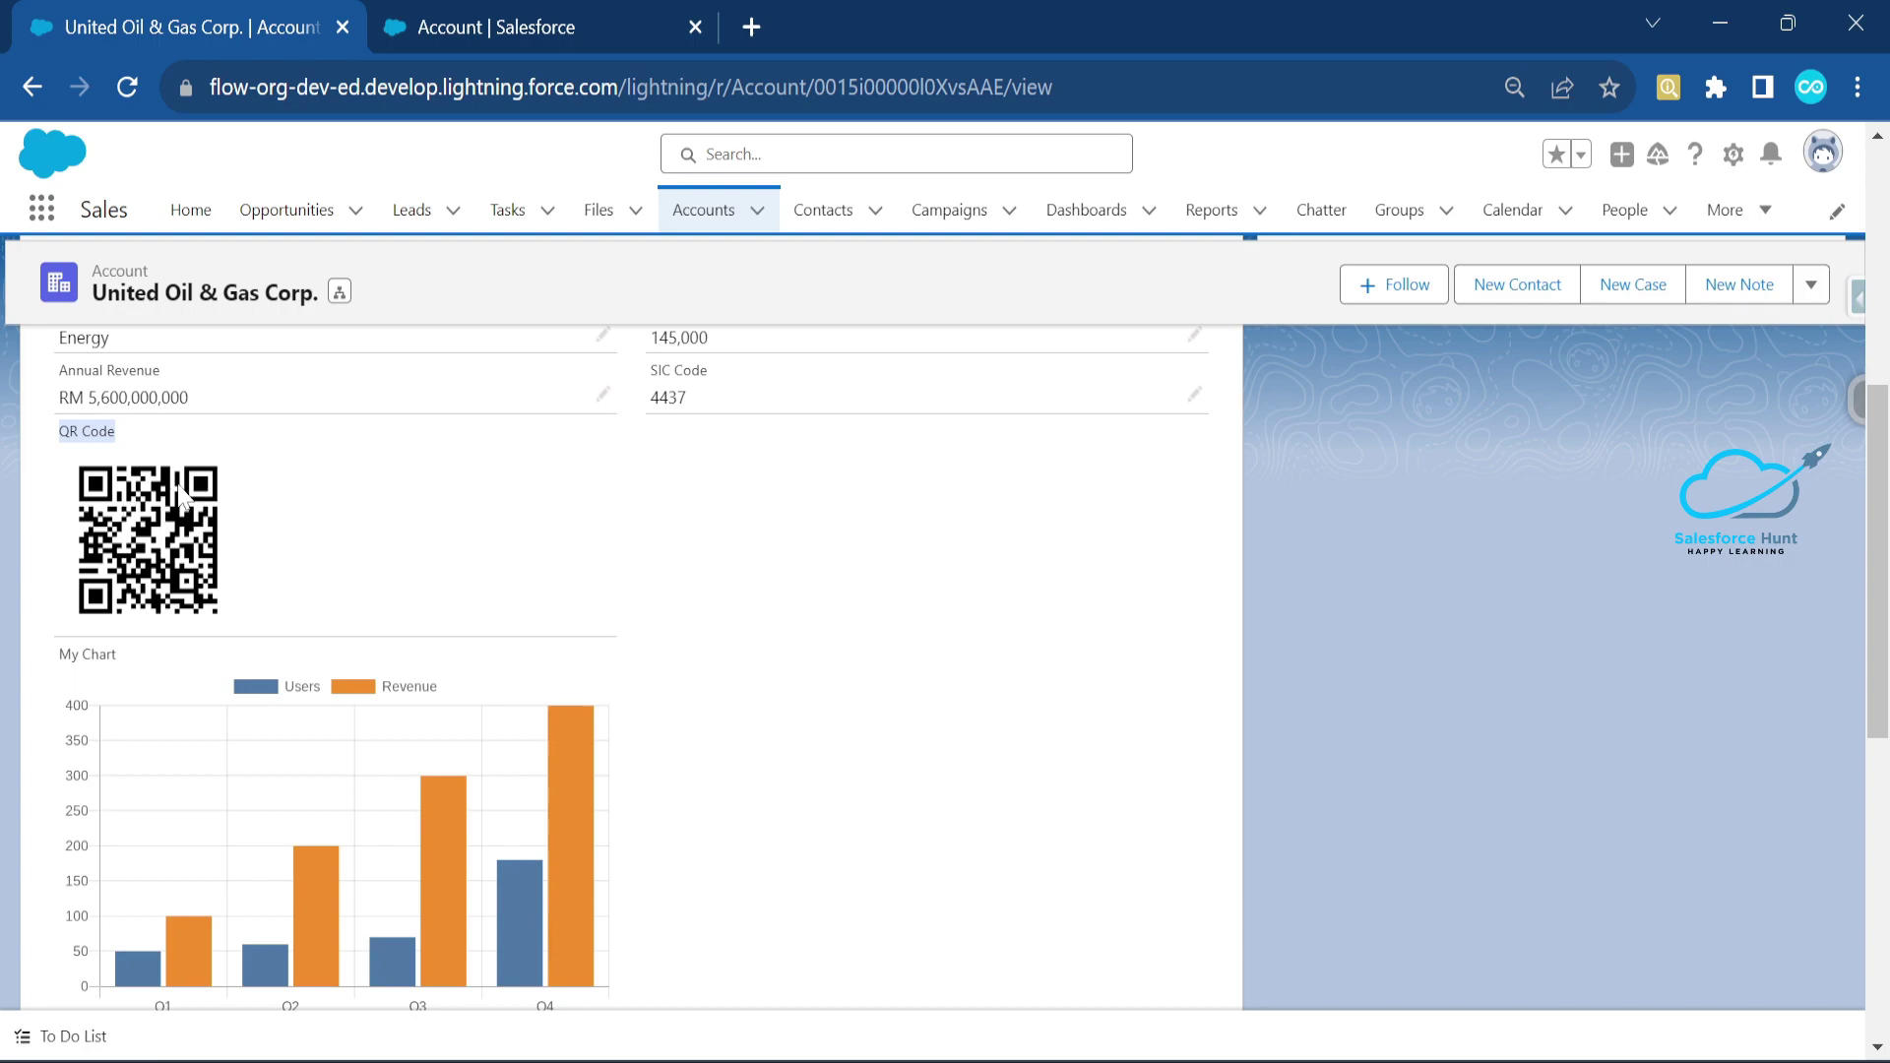
scroll(175, 522, "down", 3)
scroll(99, 522, "up", 2)
left_click_drag(59, 497, 116, 497)
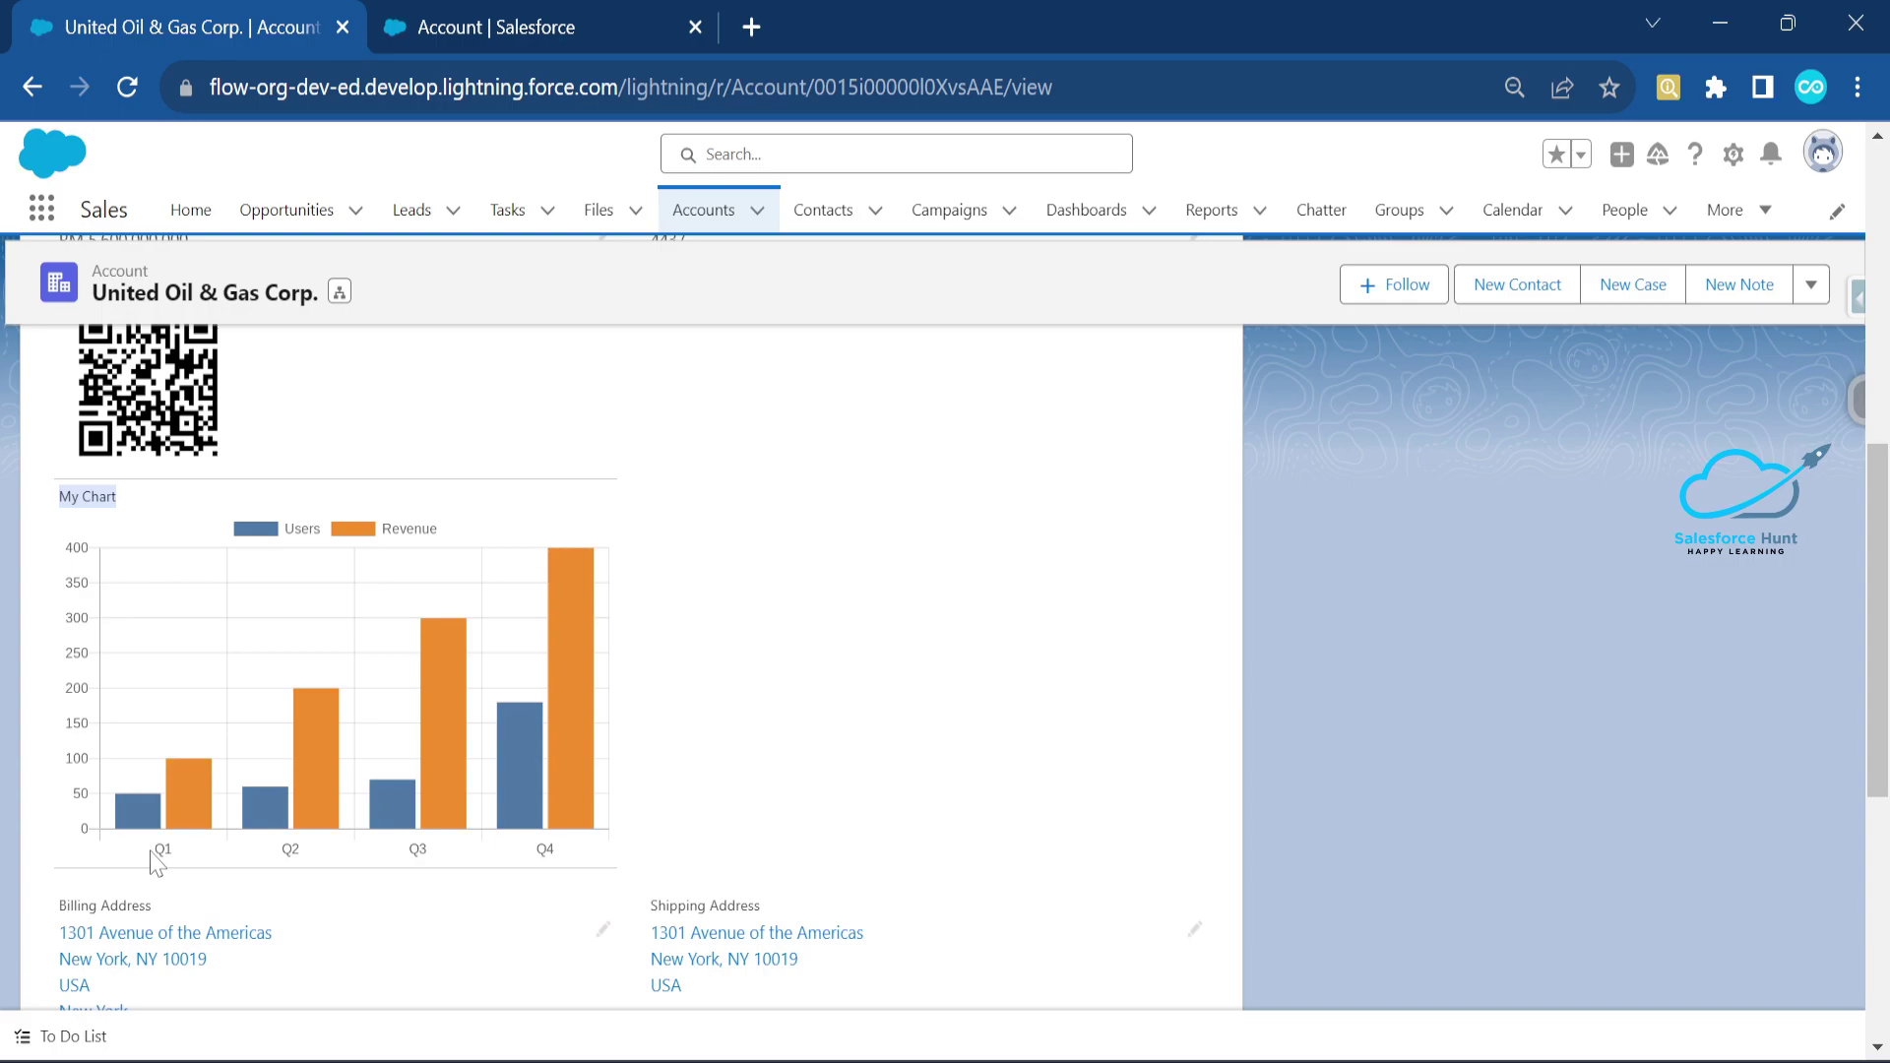
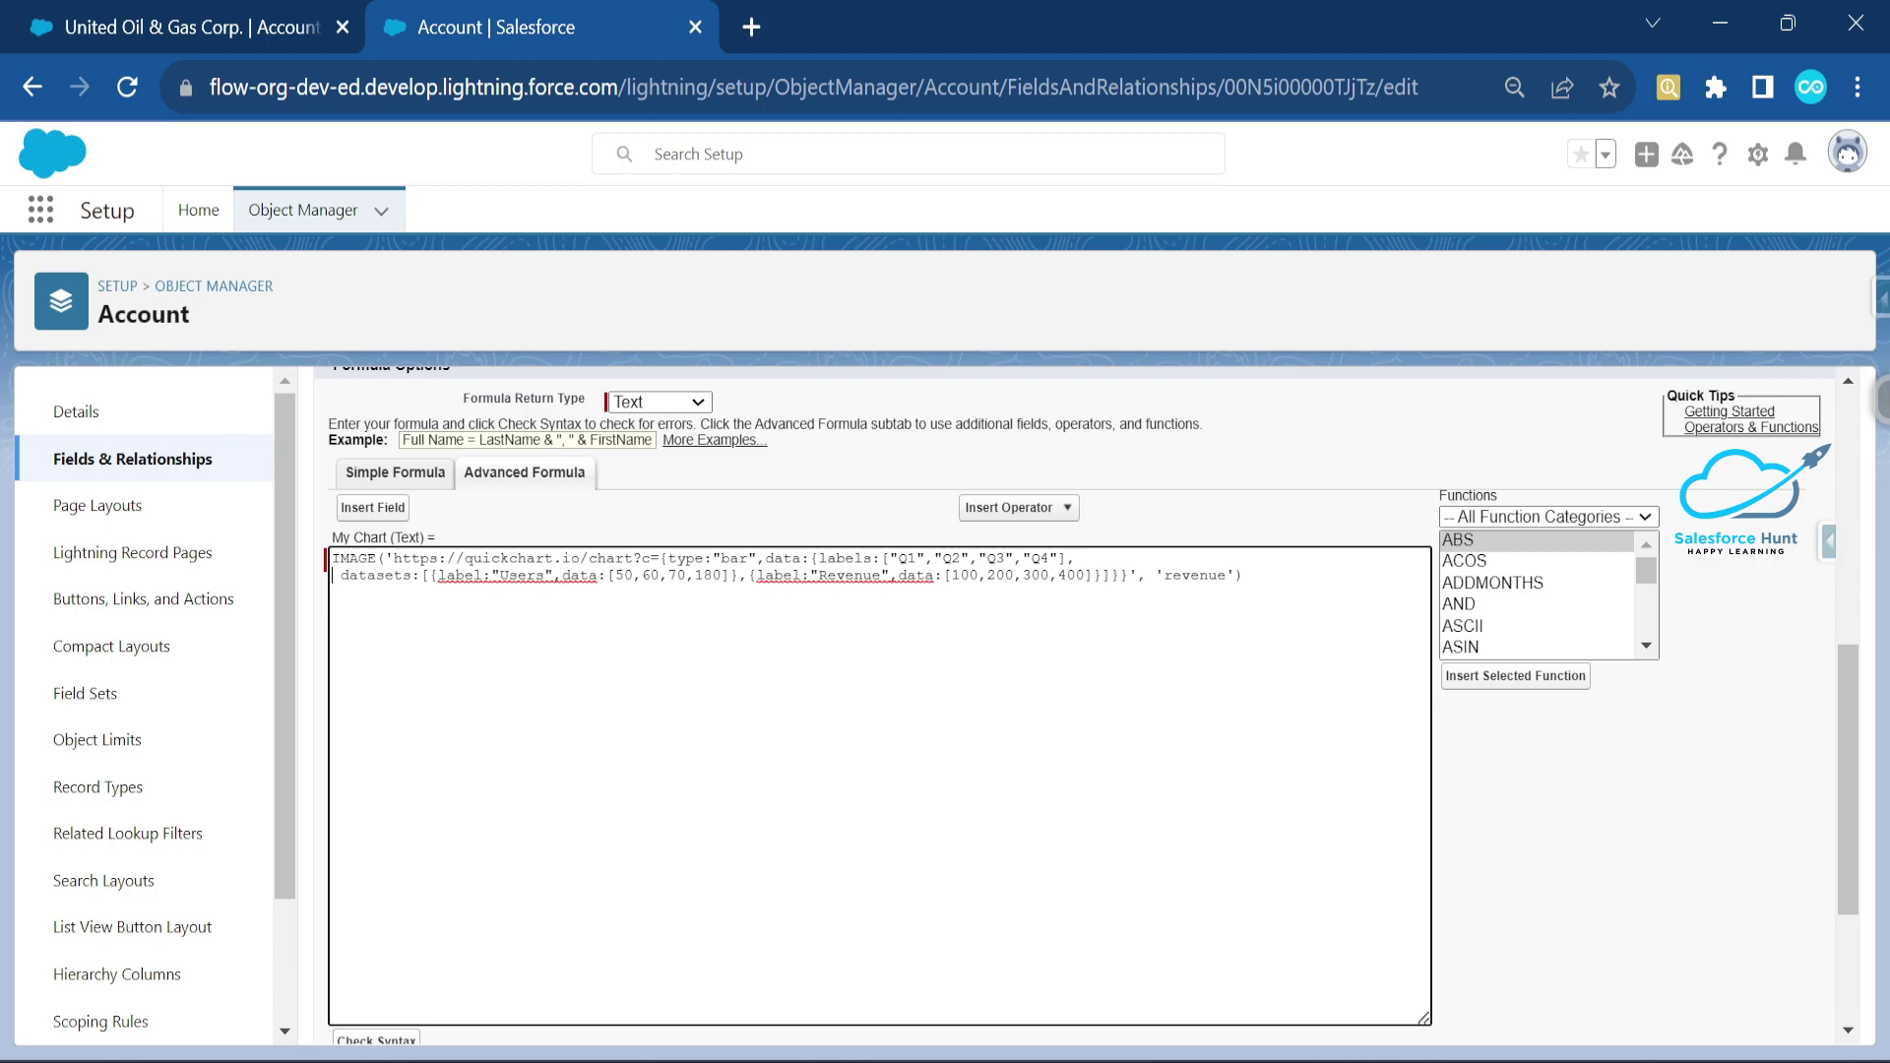
- Rename the dataset labels in the My Chart formula to "Set Of Users" and "My Revenue"
double_click(517, 575)
key("Left")
type("Set ")
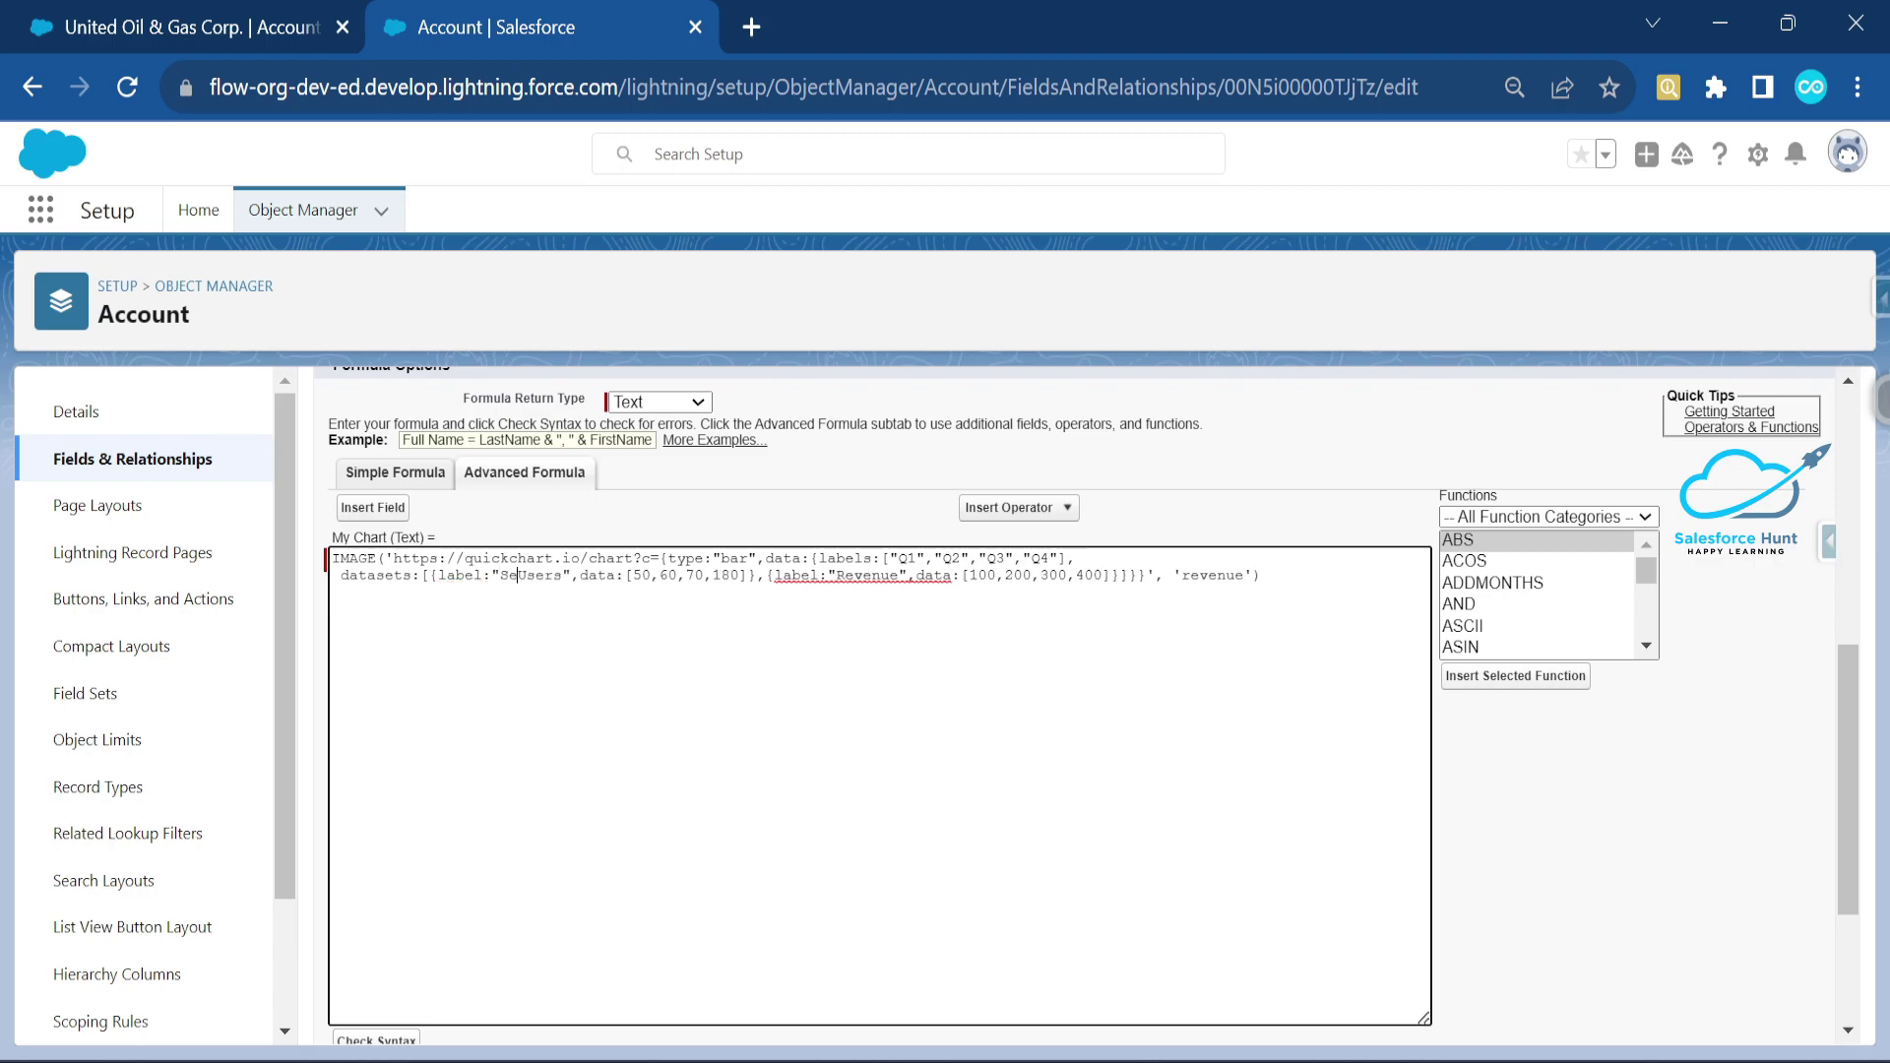
type("Of ")
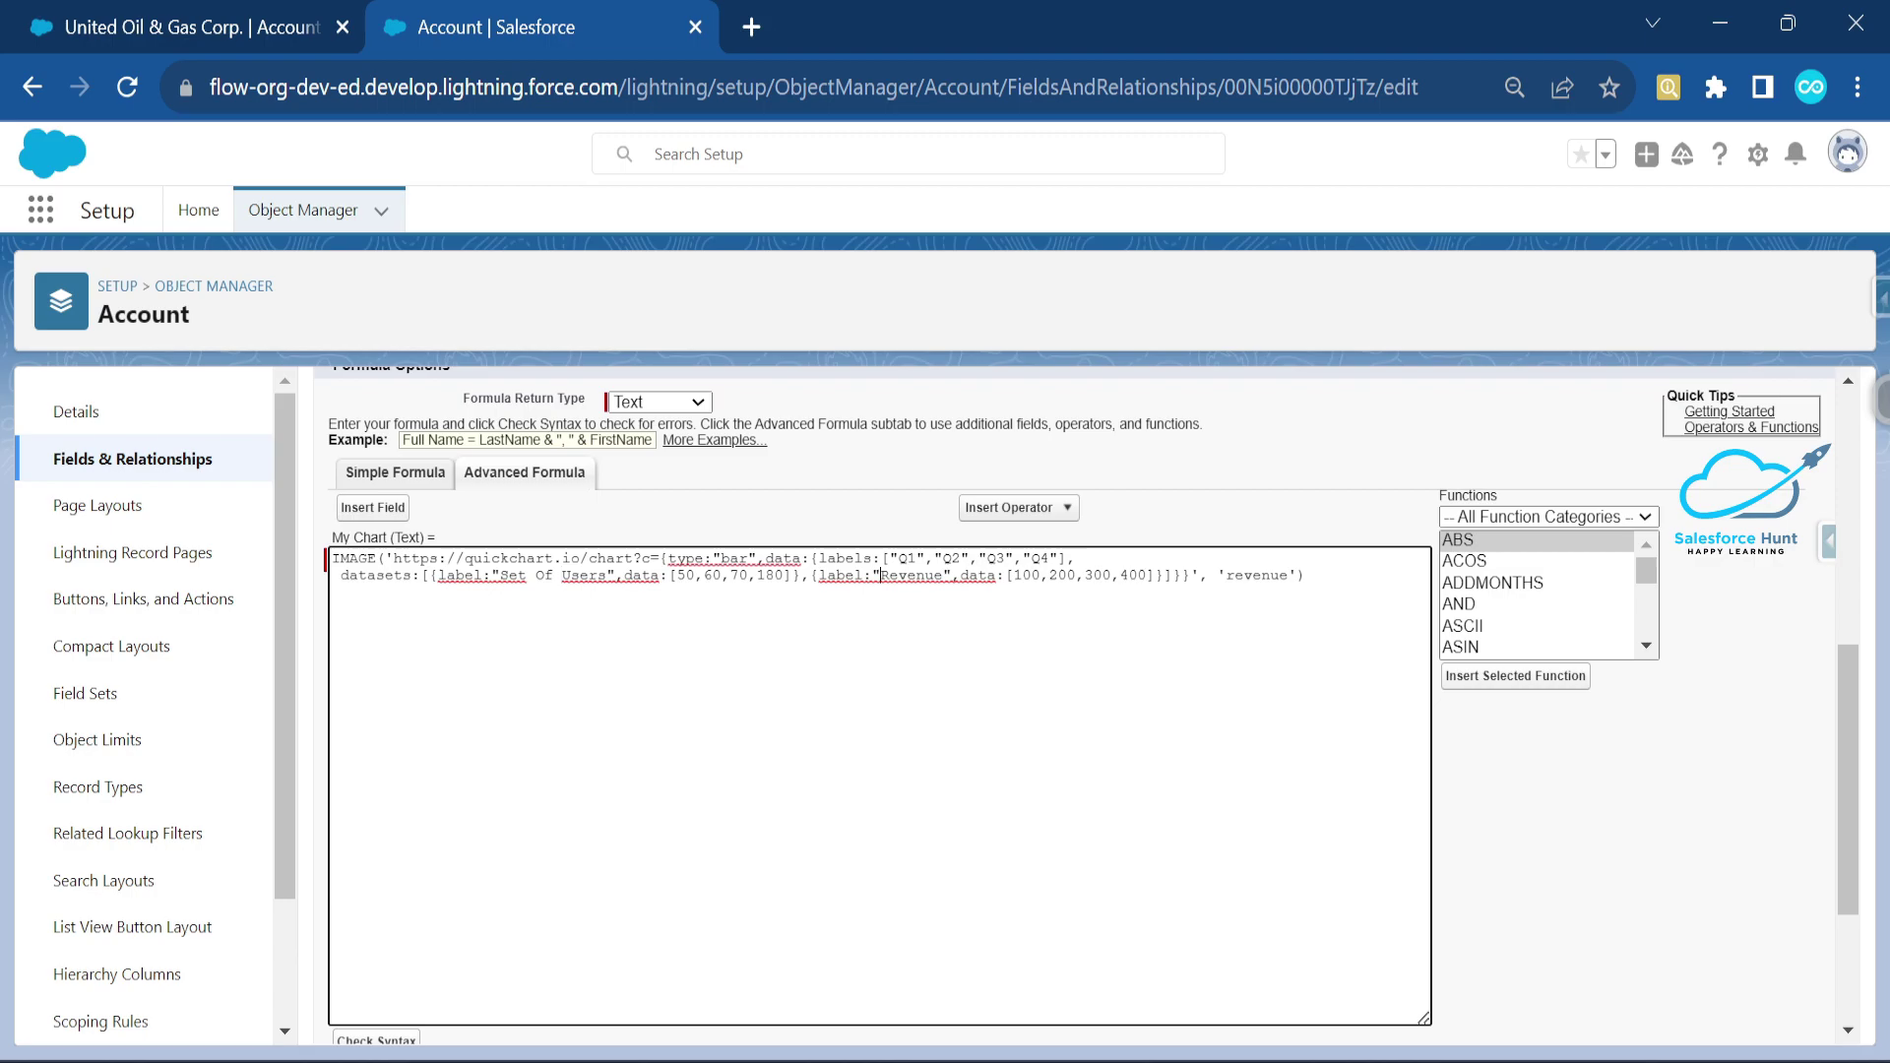
type("My")
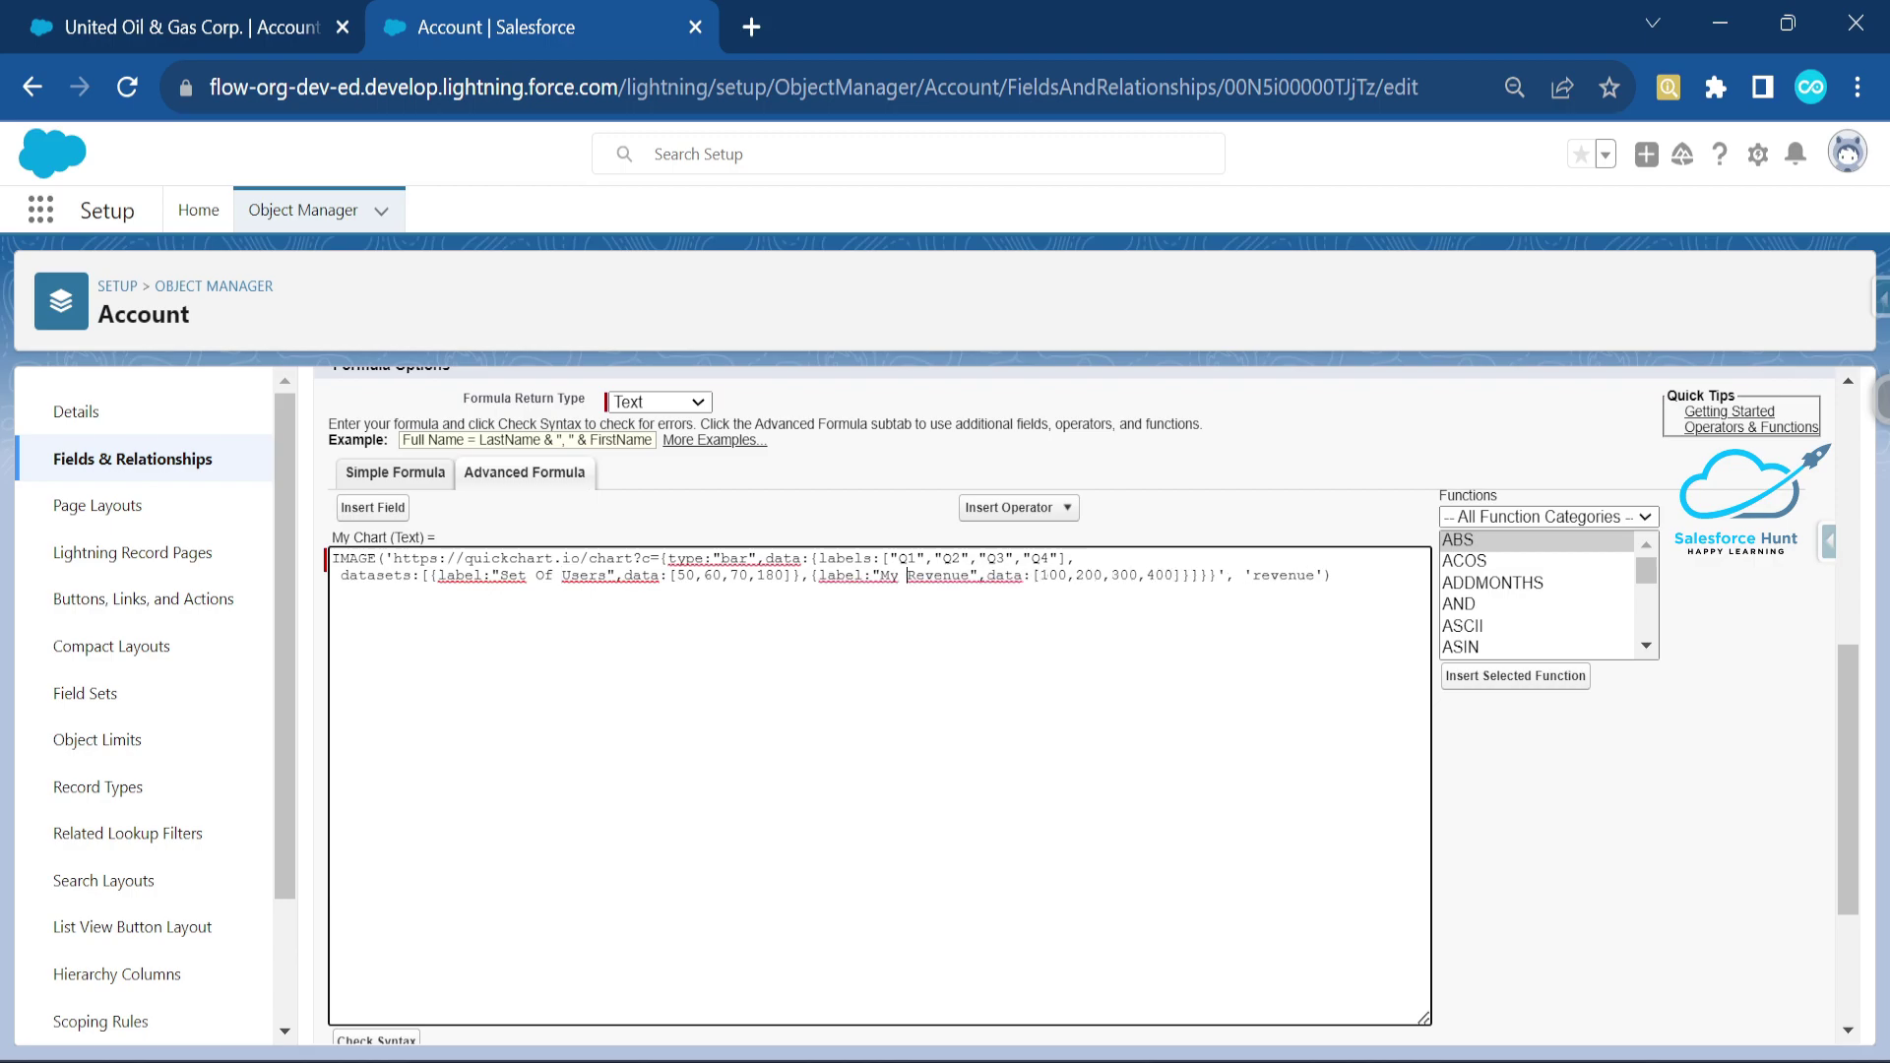
- Check the account's current chart, and add a "Q5" label and a fifth My Revenue value of 500 to the formula
left_click(209, 29)
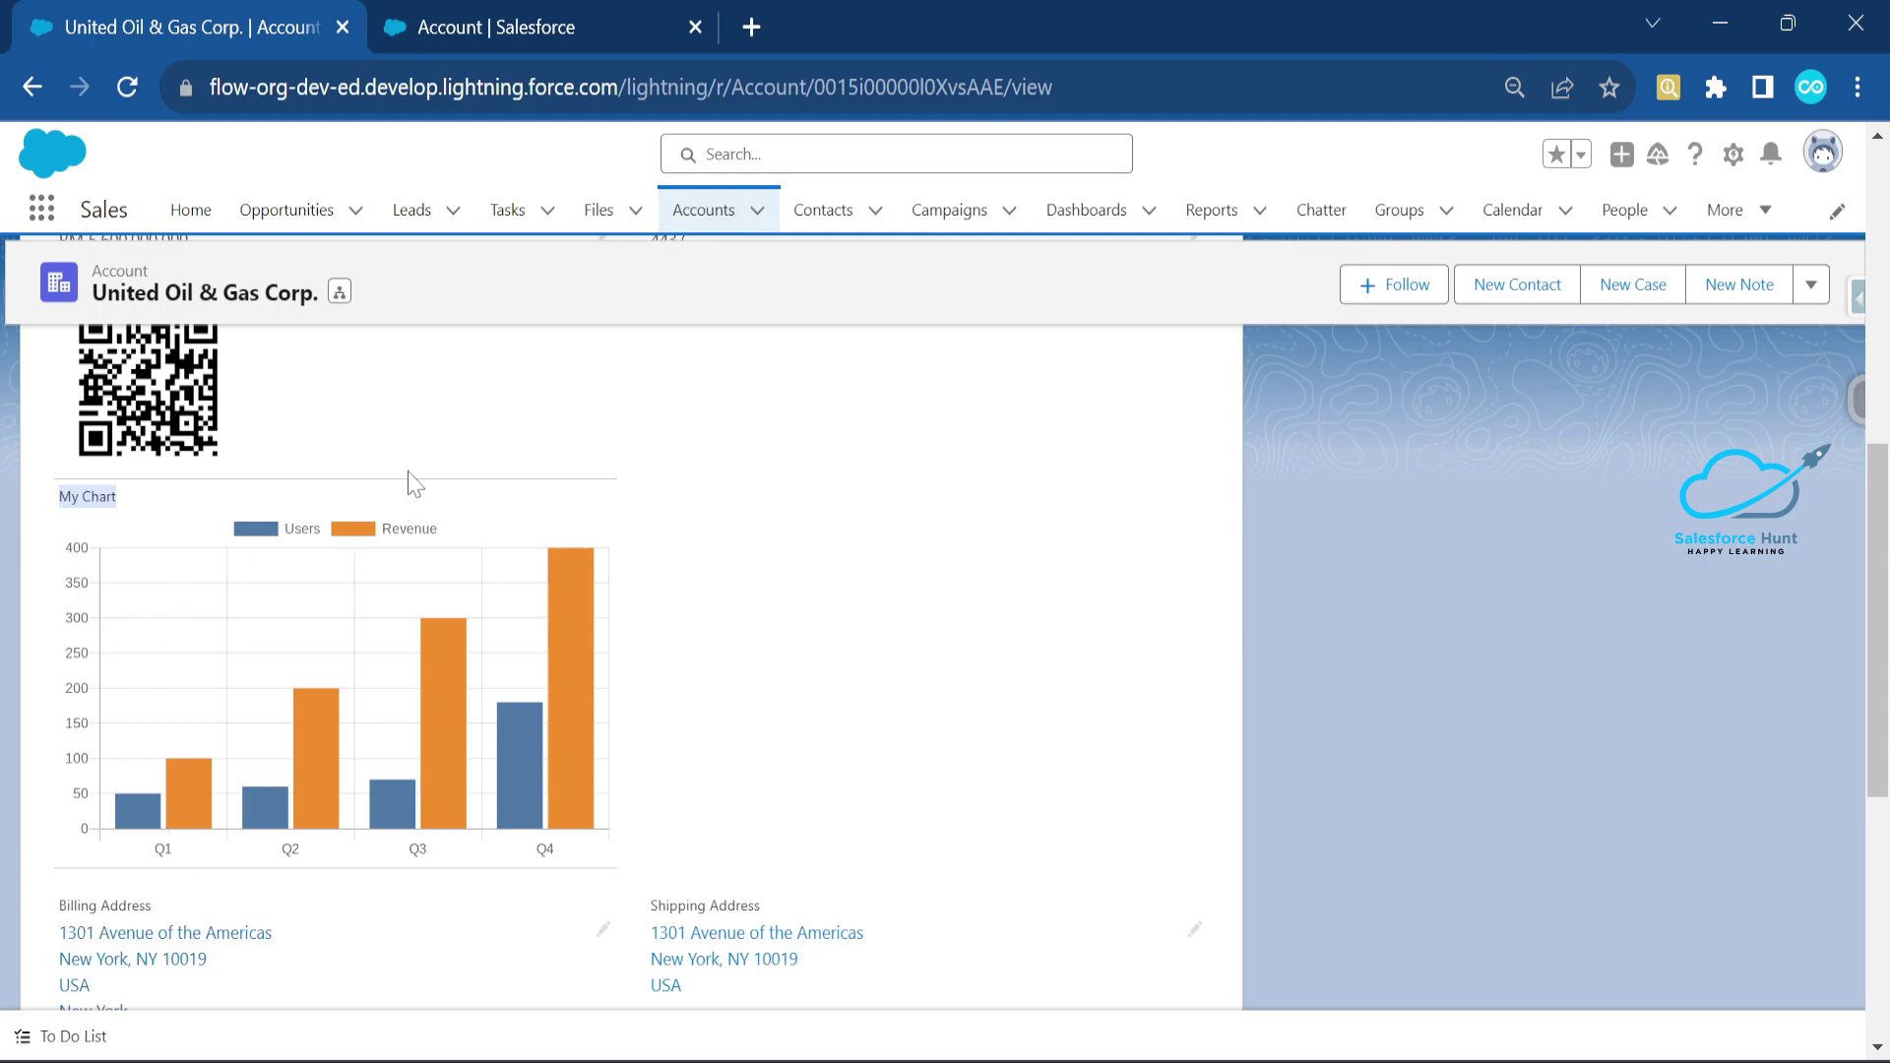
key("ctrl+Tab")
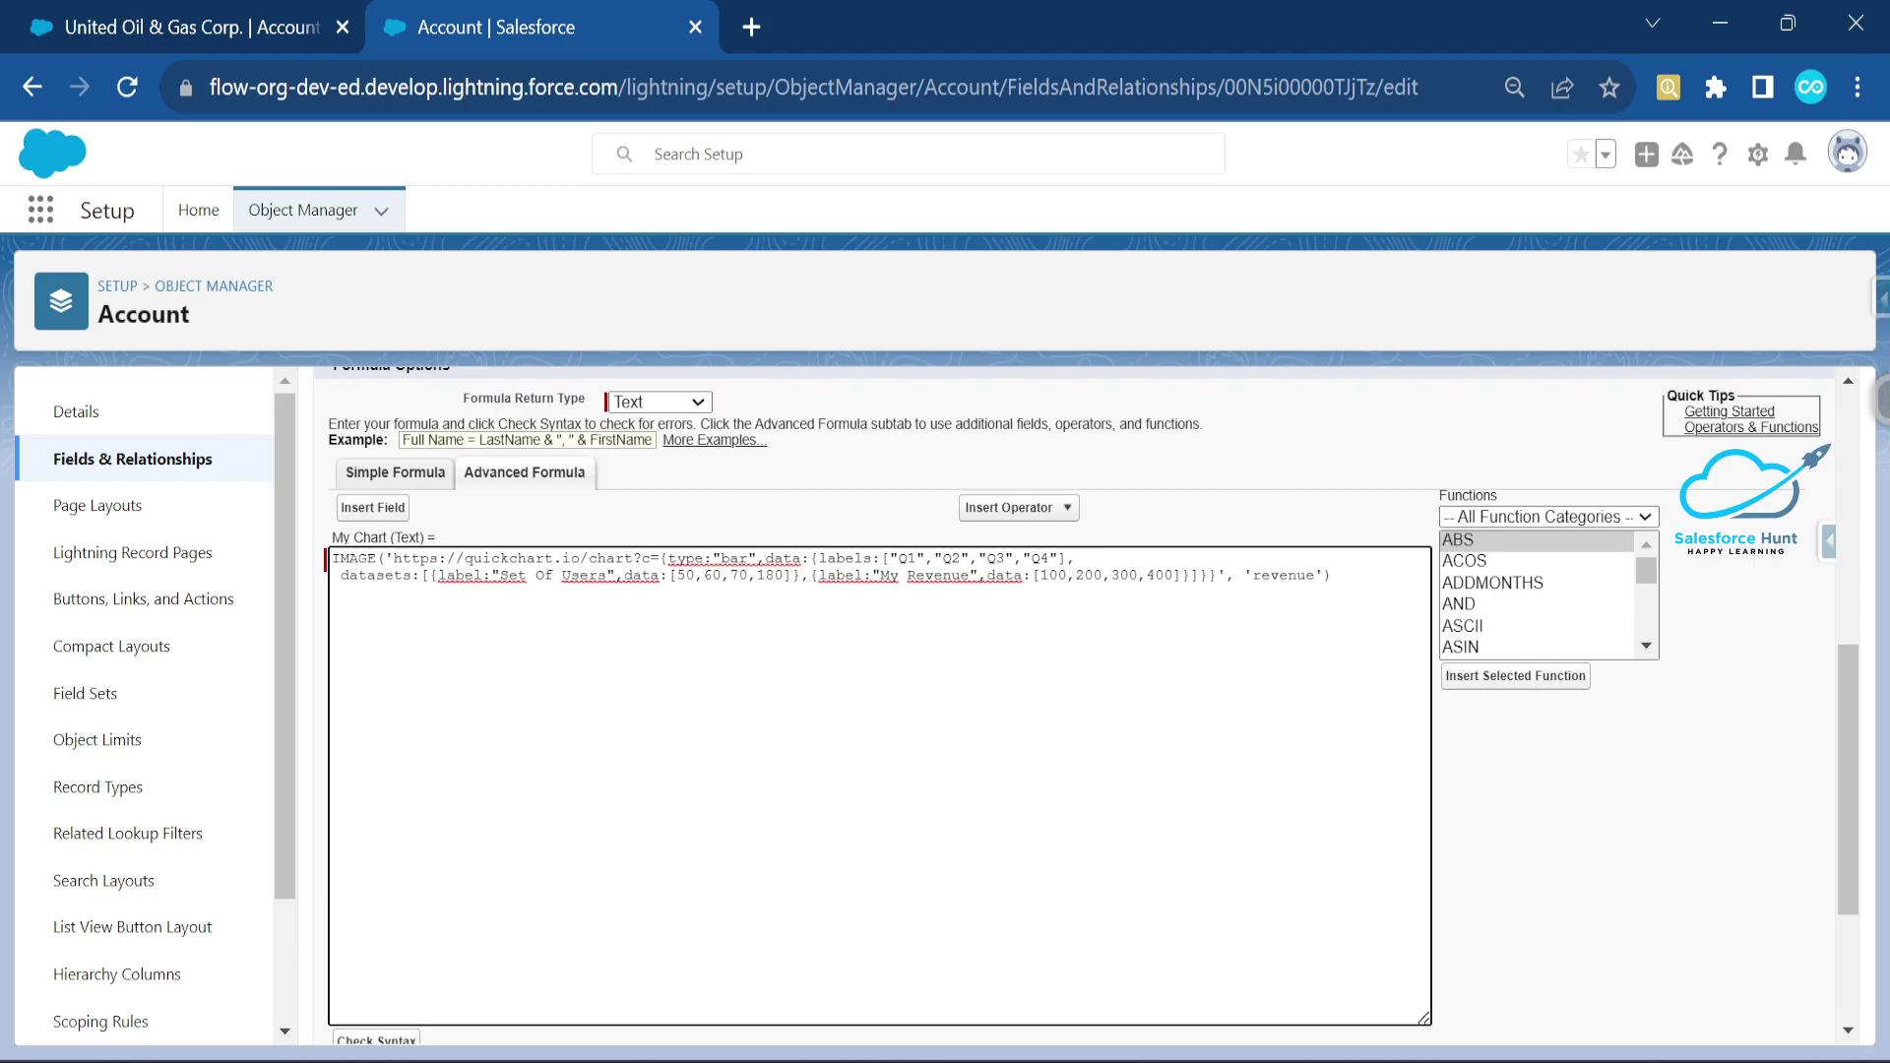
left_click(1066, 558)
type(",\"\"")
key("Left")
type("Q")
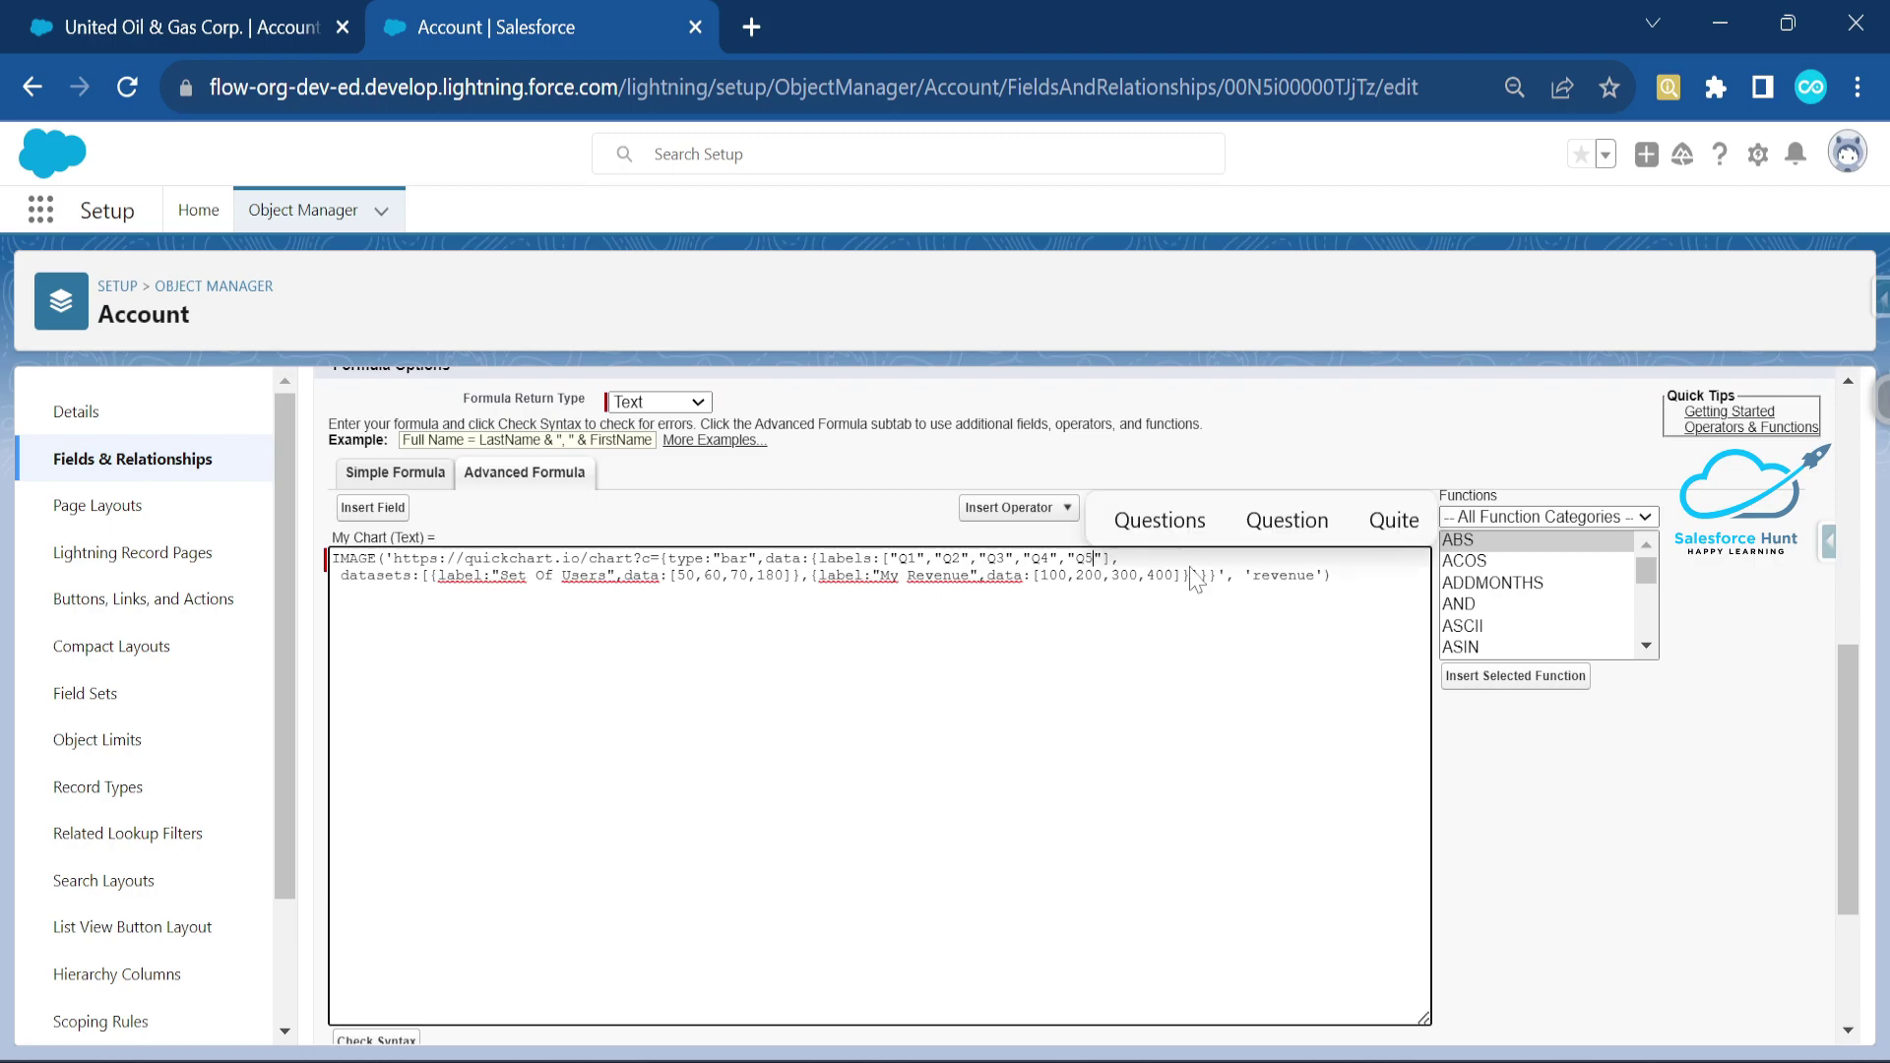
type("5")
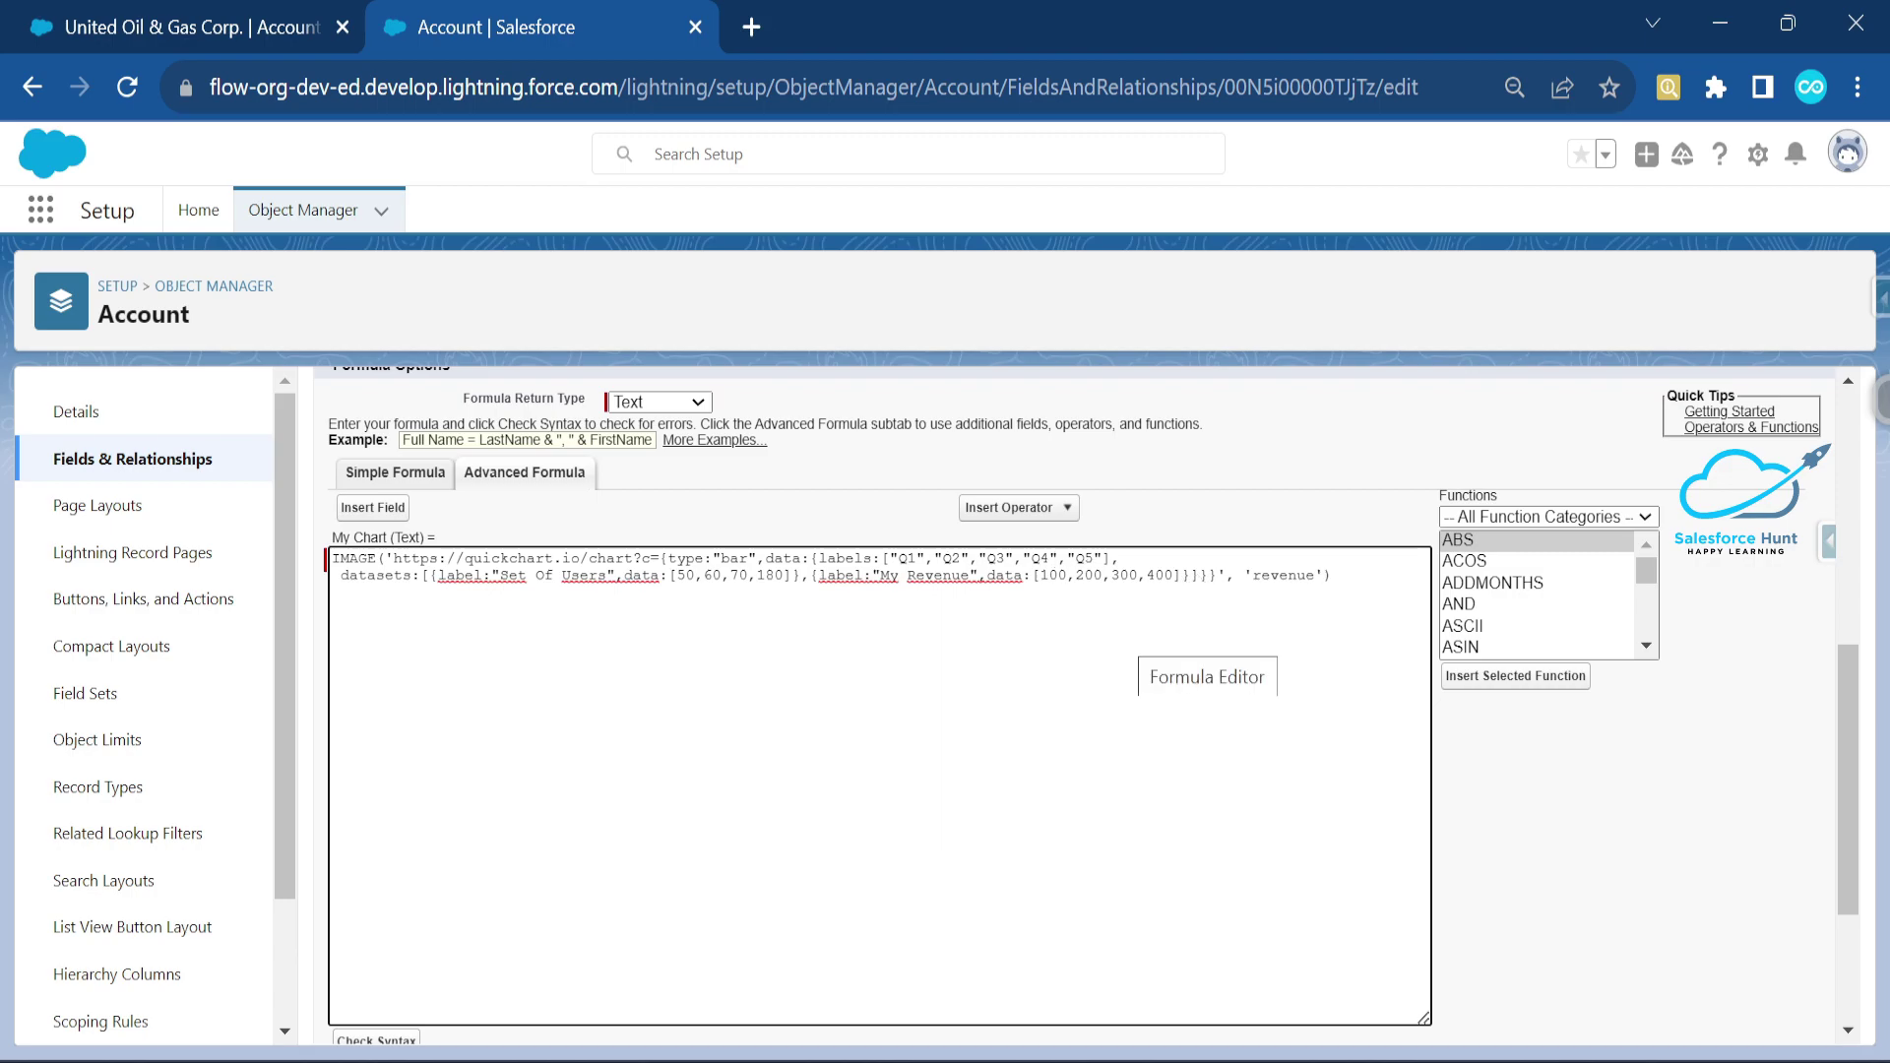
left_click(1174, 575)
type(",5")
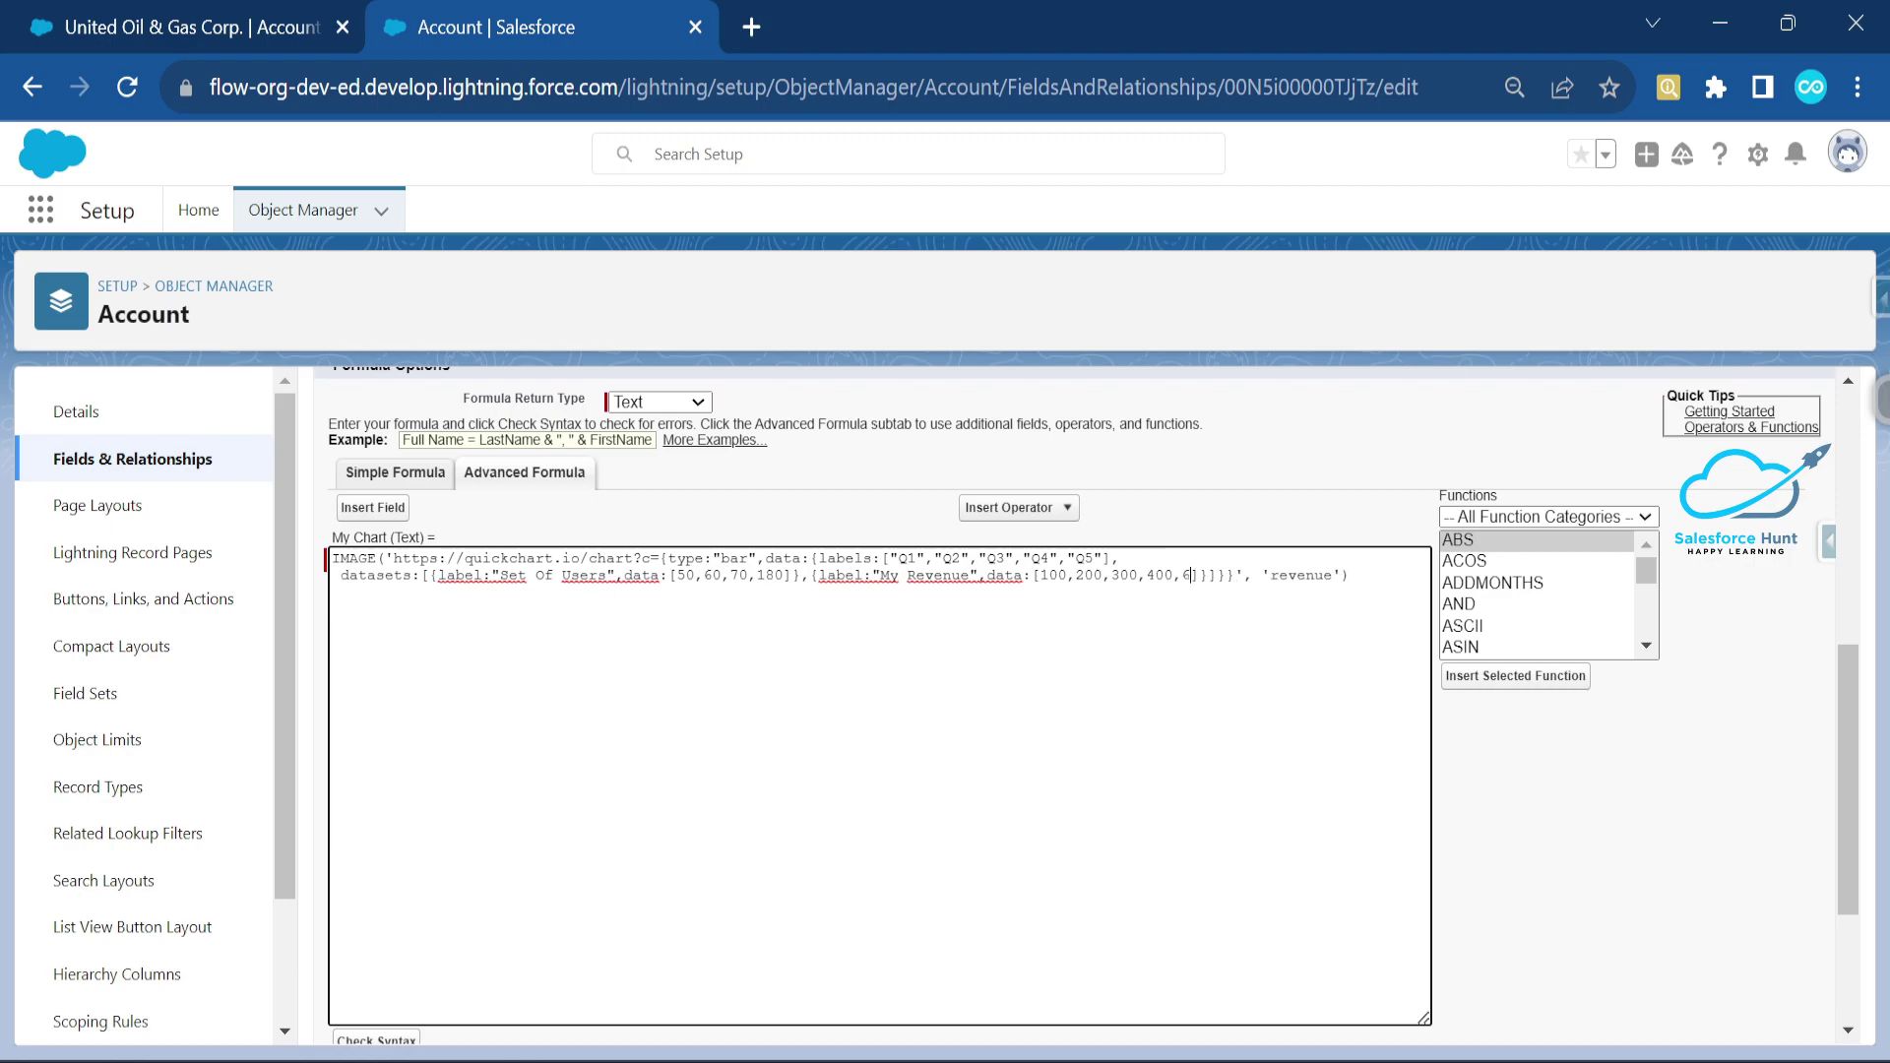
type("00")
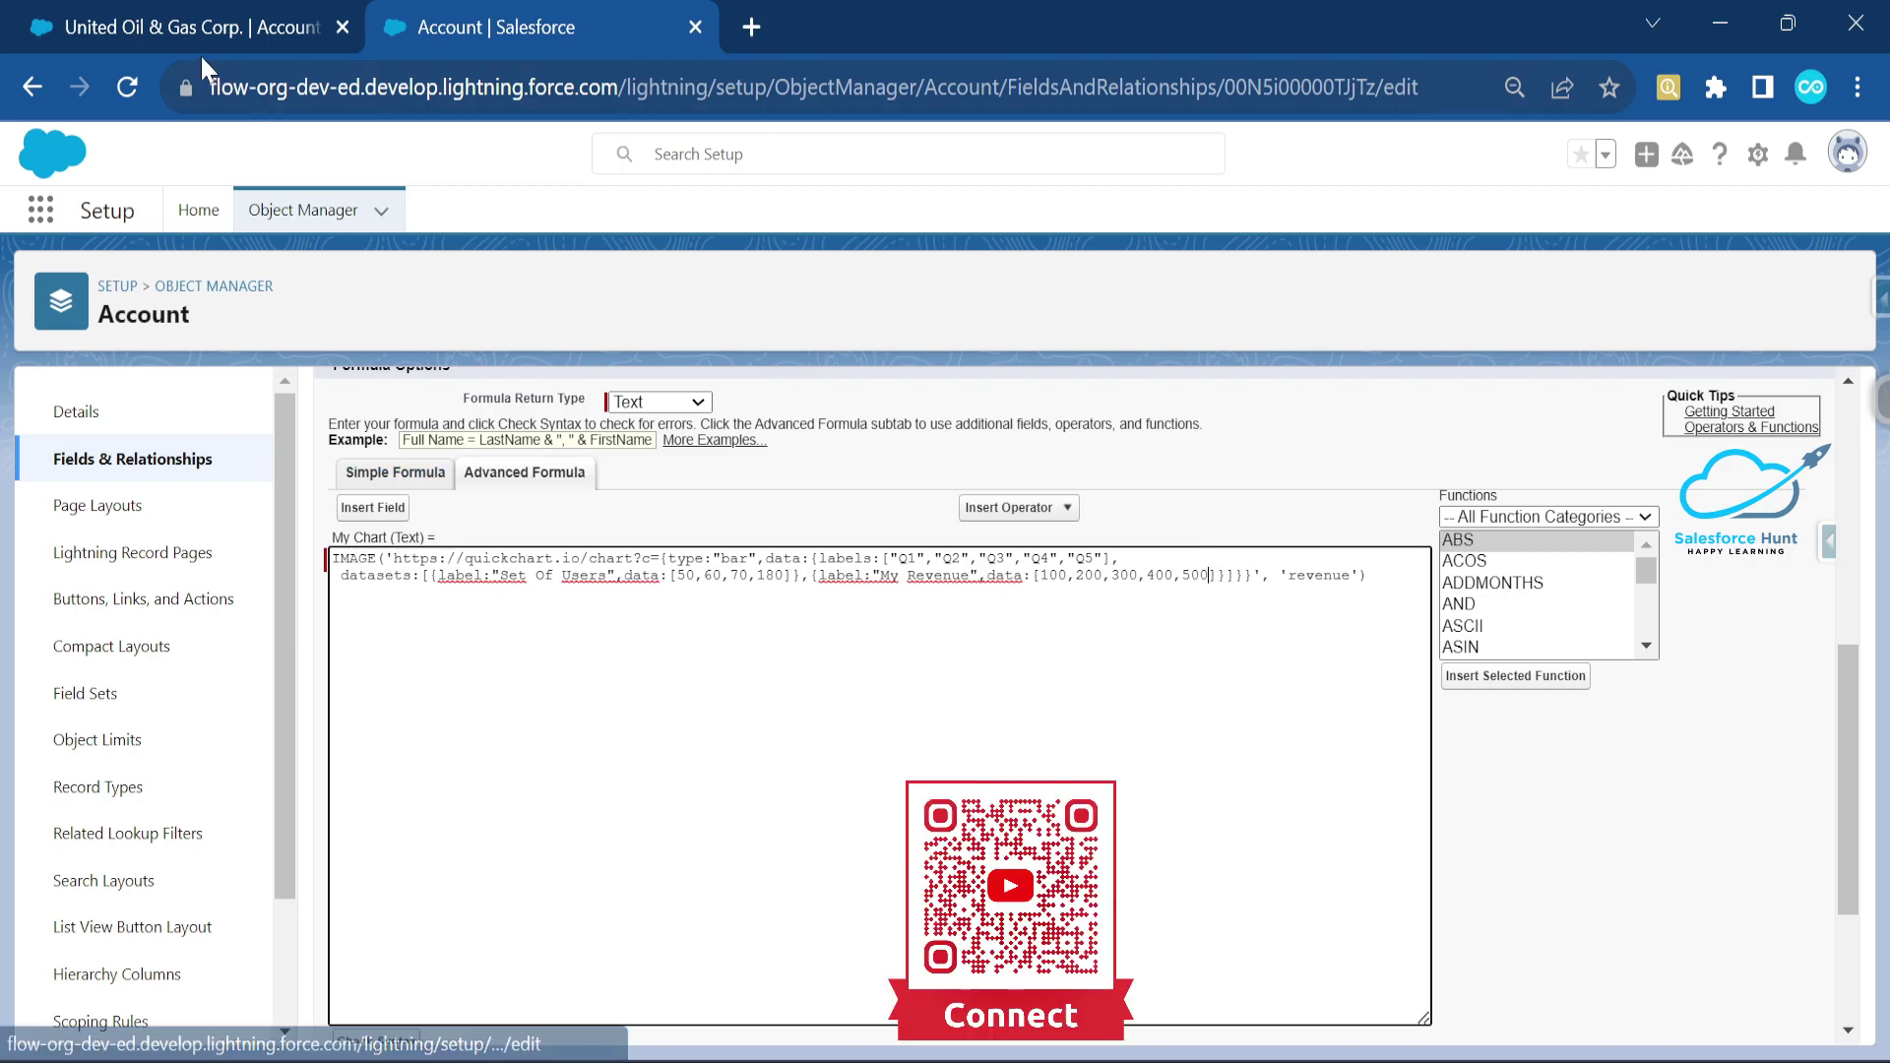
- Change the users dataset label to "My Users" and save the My Chart field
left_click(187, 26)
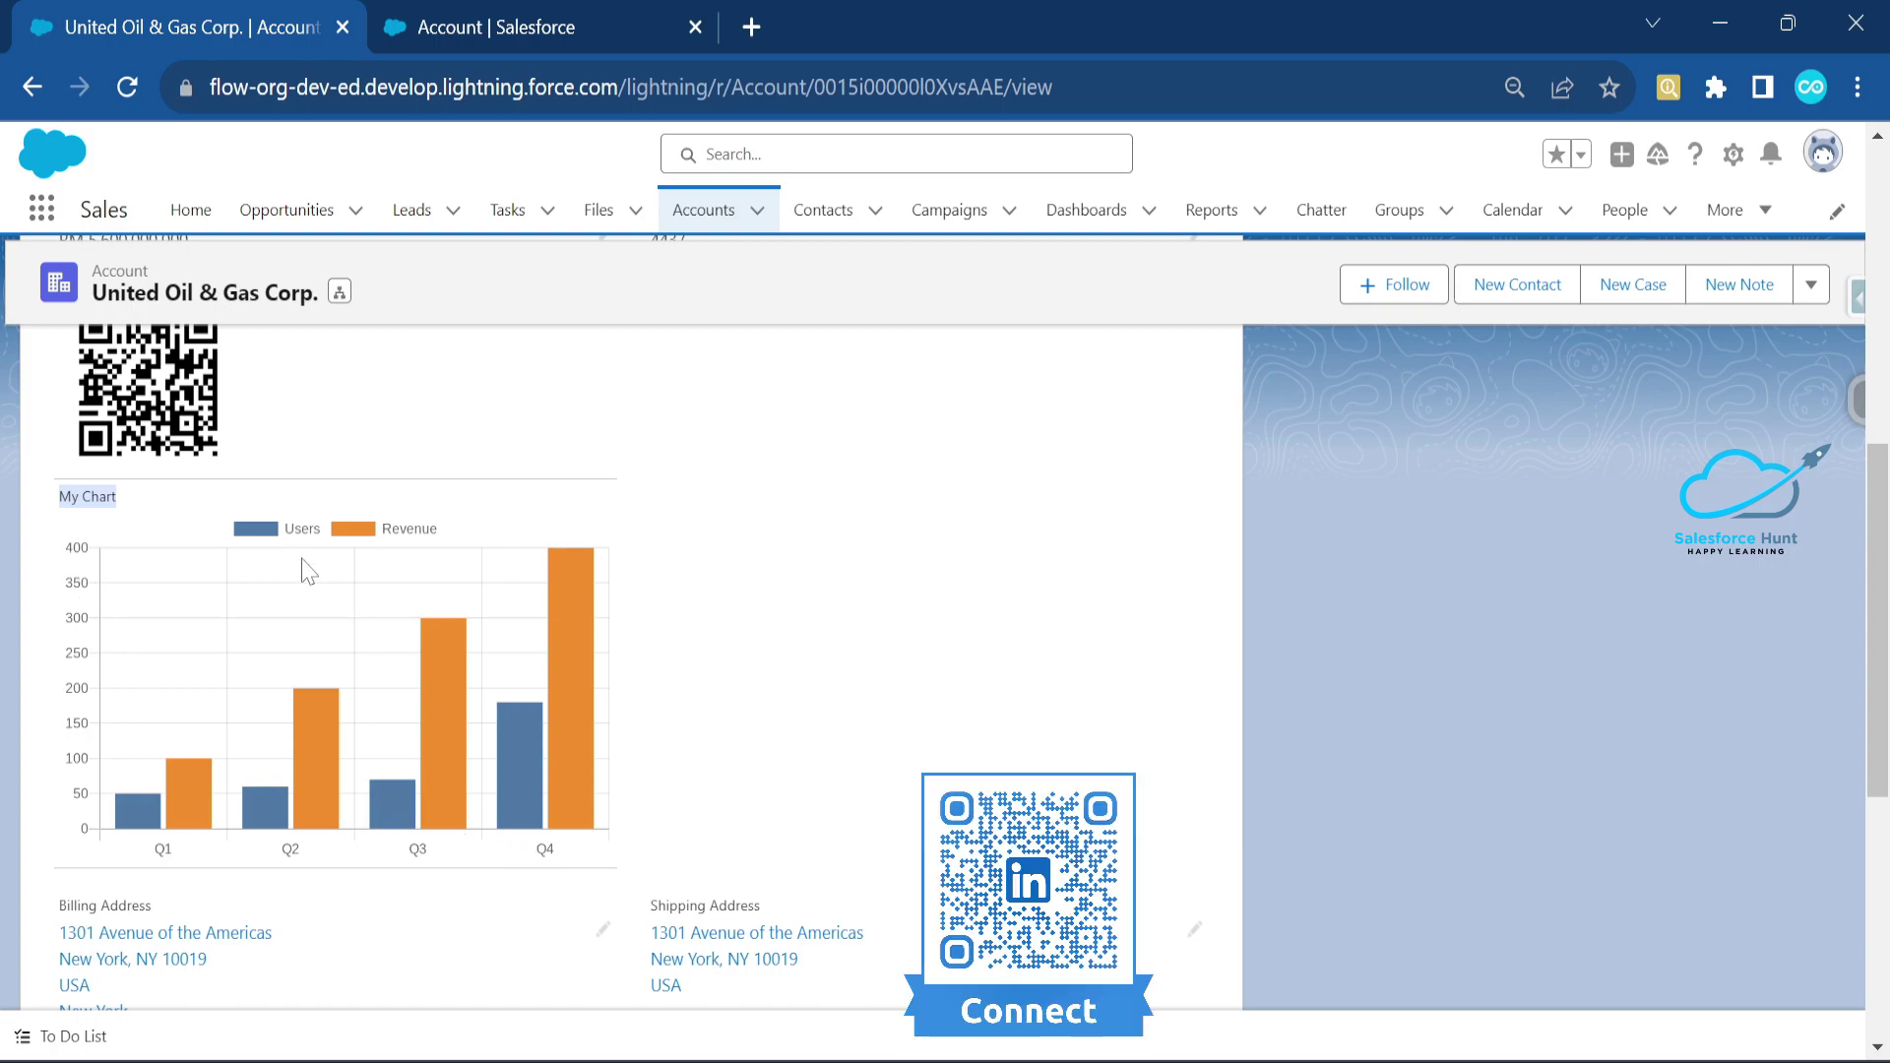
left_click(581, 27)
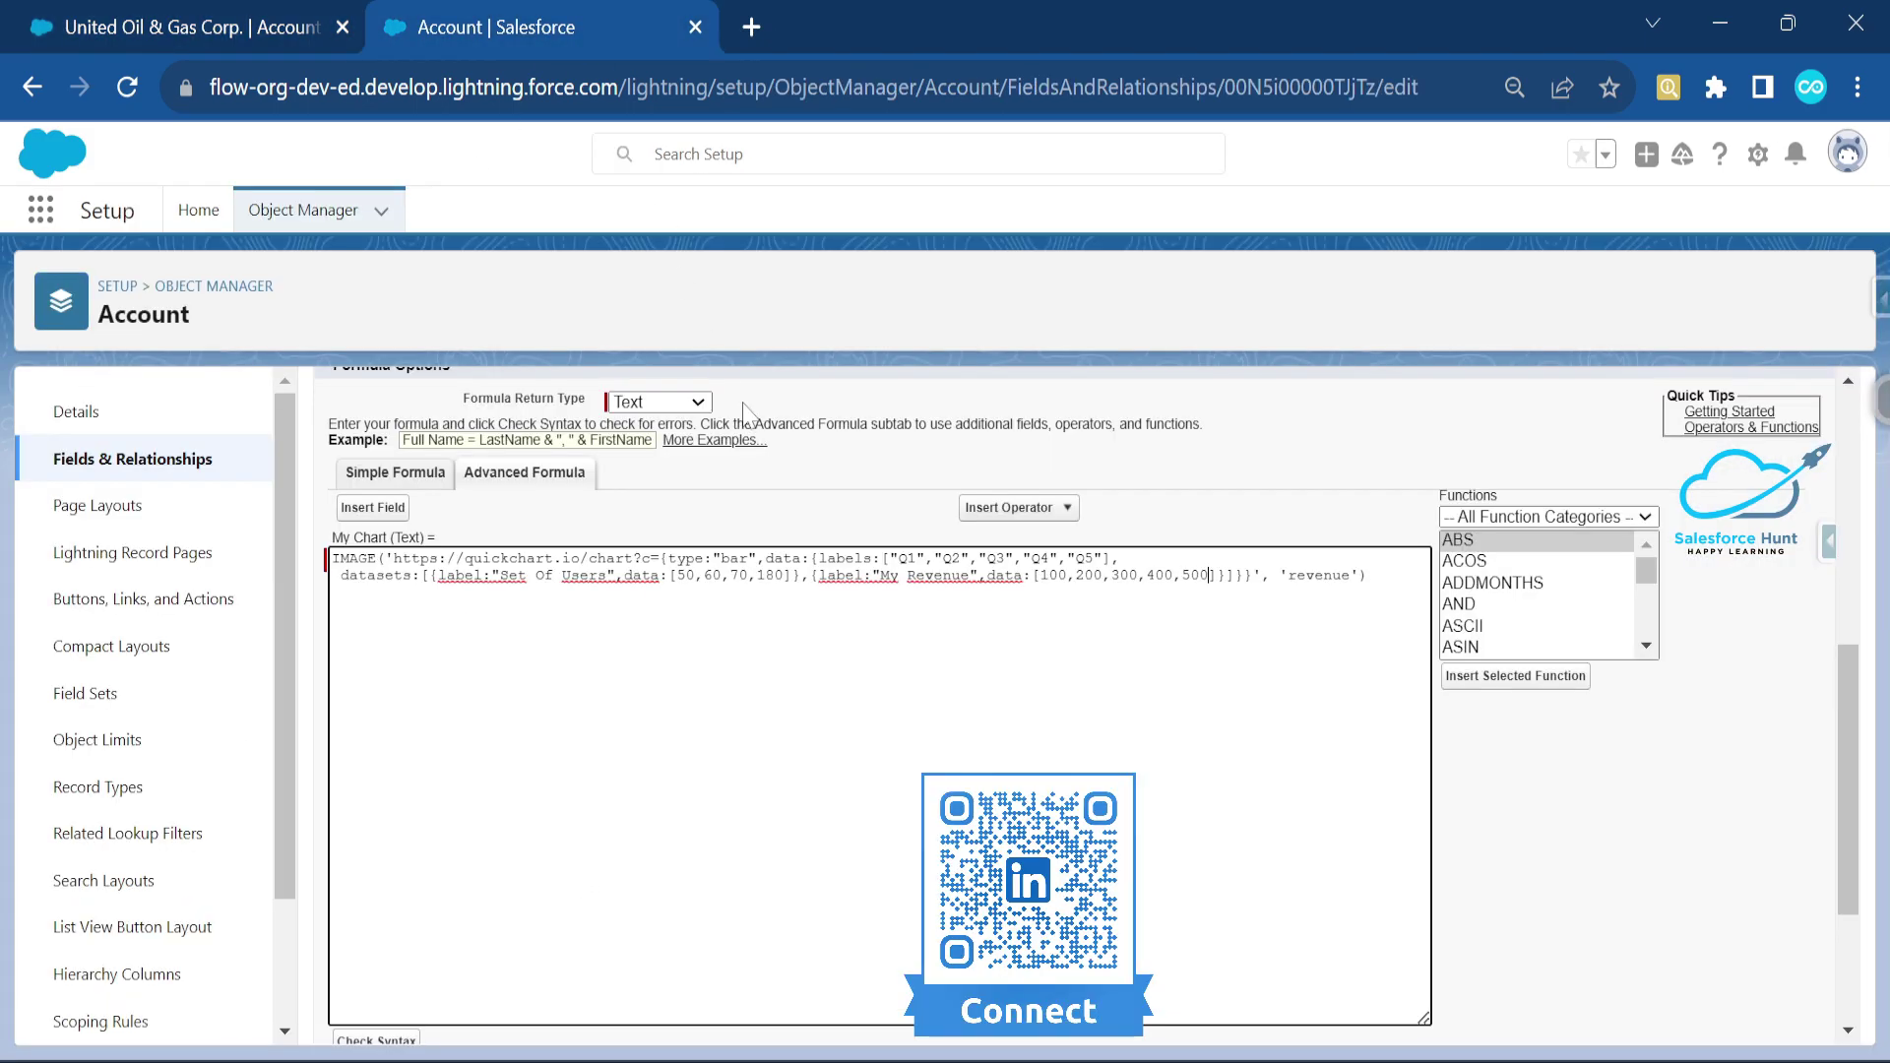
scroll(704, 507, "up", 5)
left_click(795, 472)
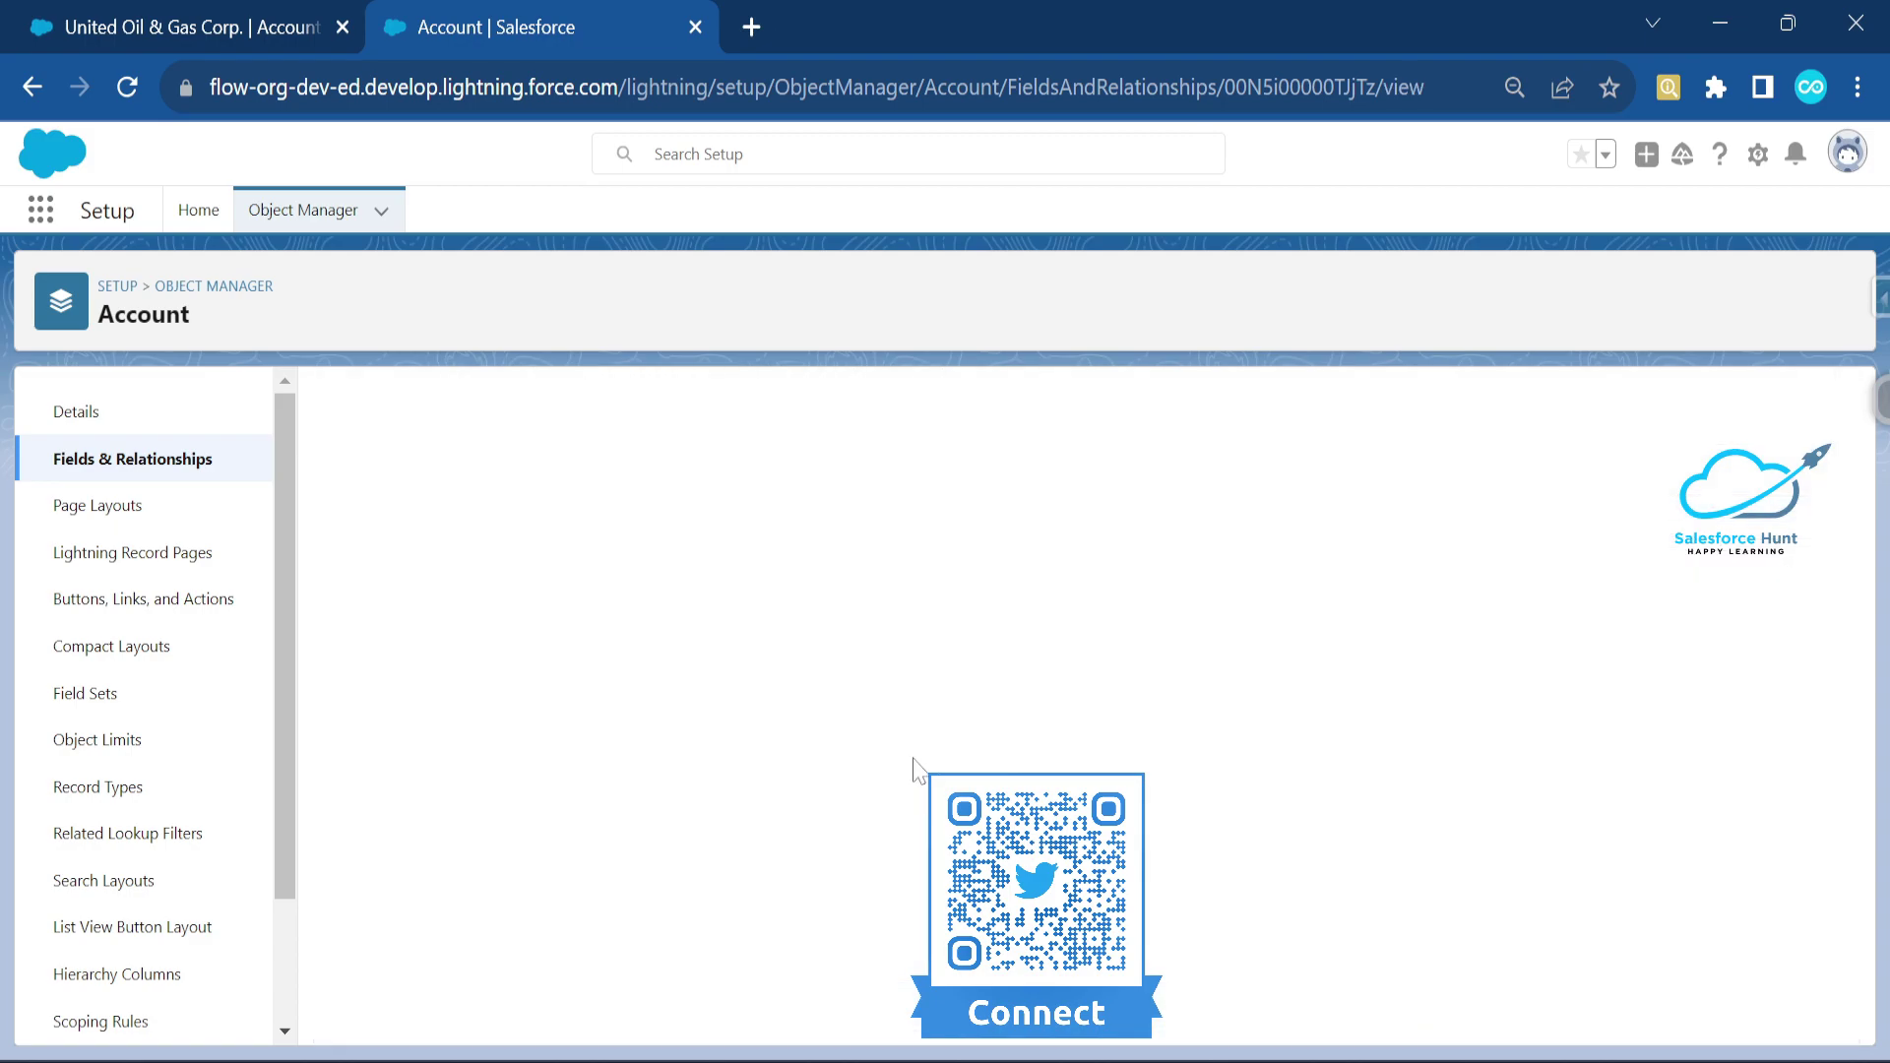
- Reload the United Oil & Gas Corp. account and examine the My Chart bar chart in its details
left_click(284, 27)
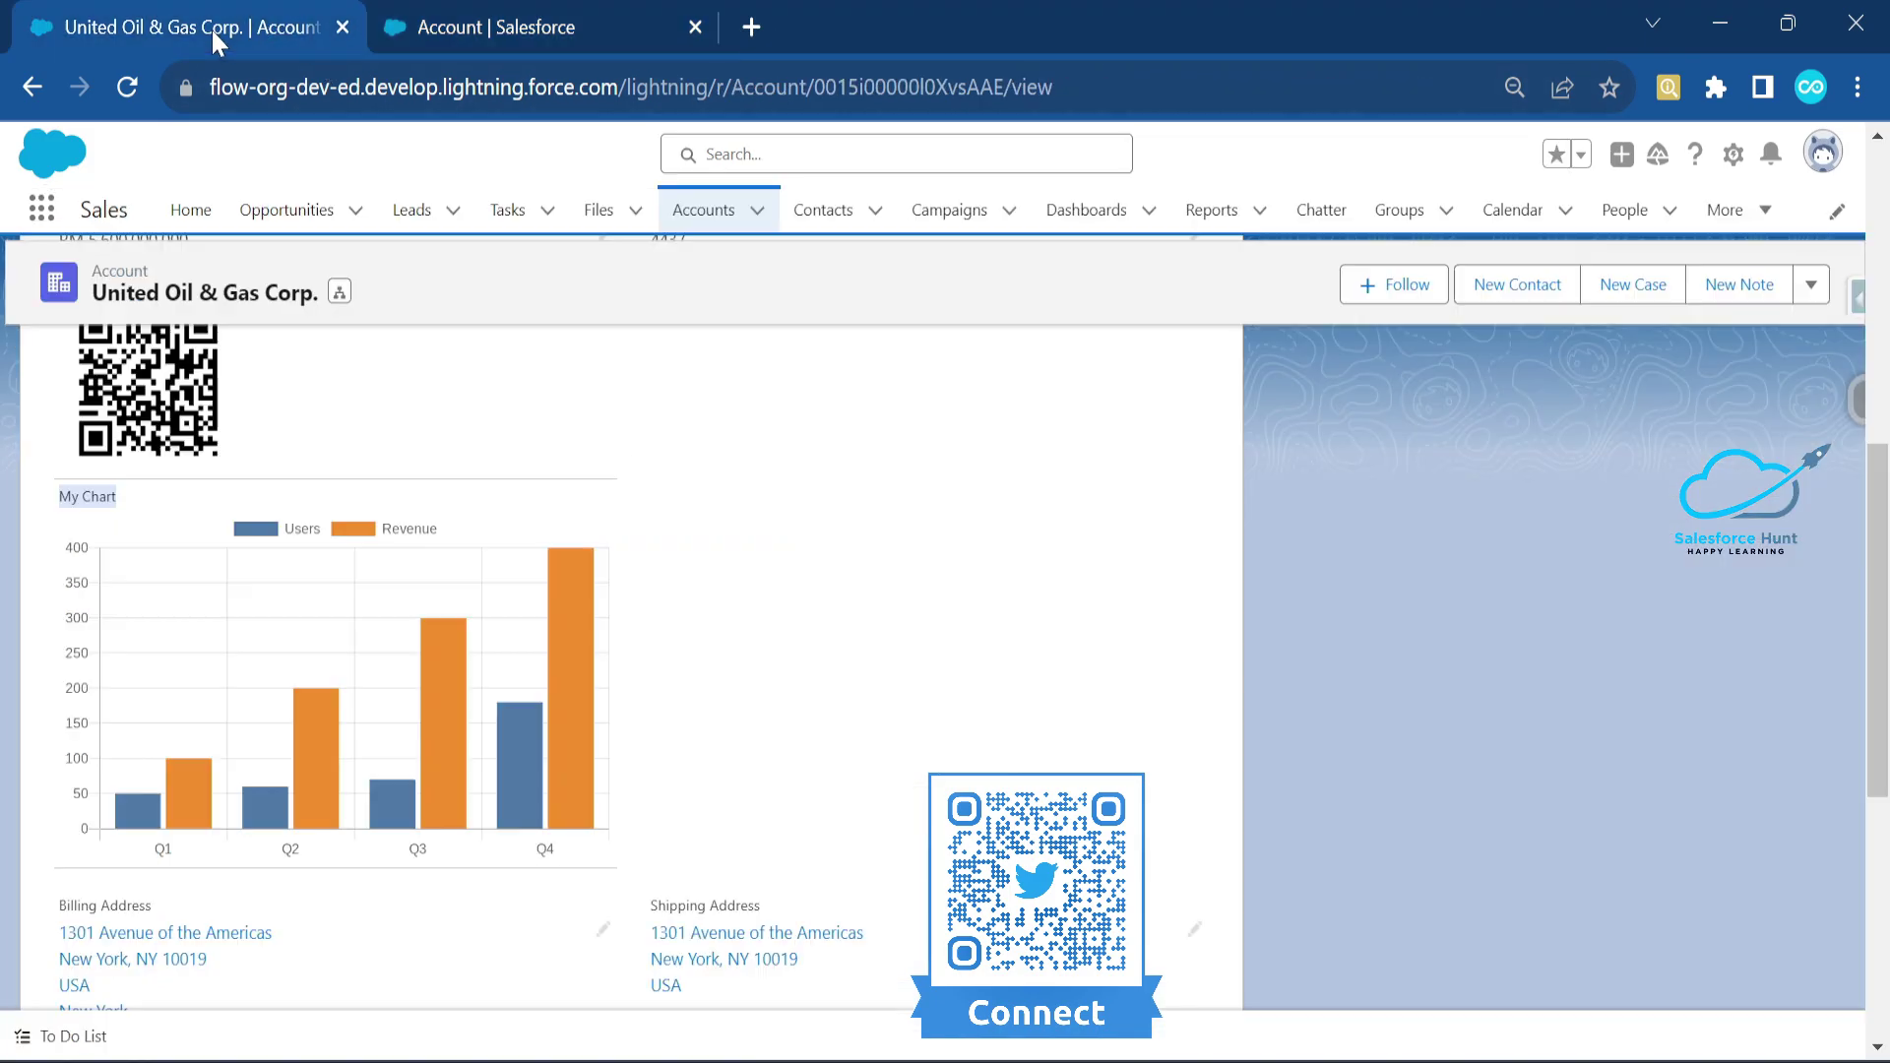
left_click(127, 86)
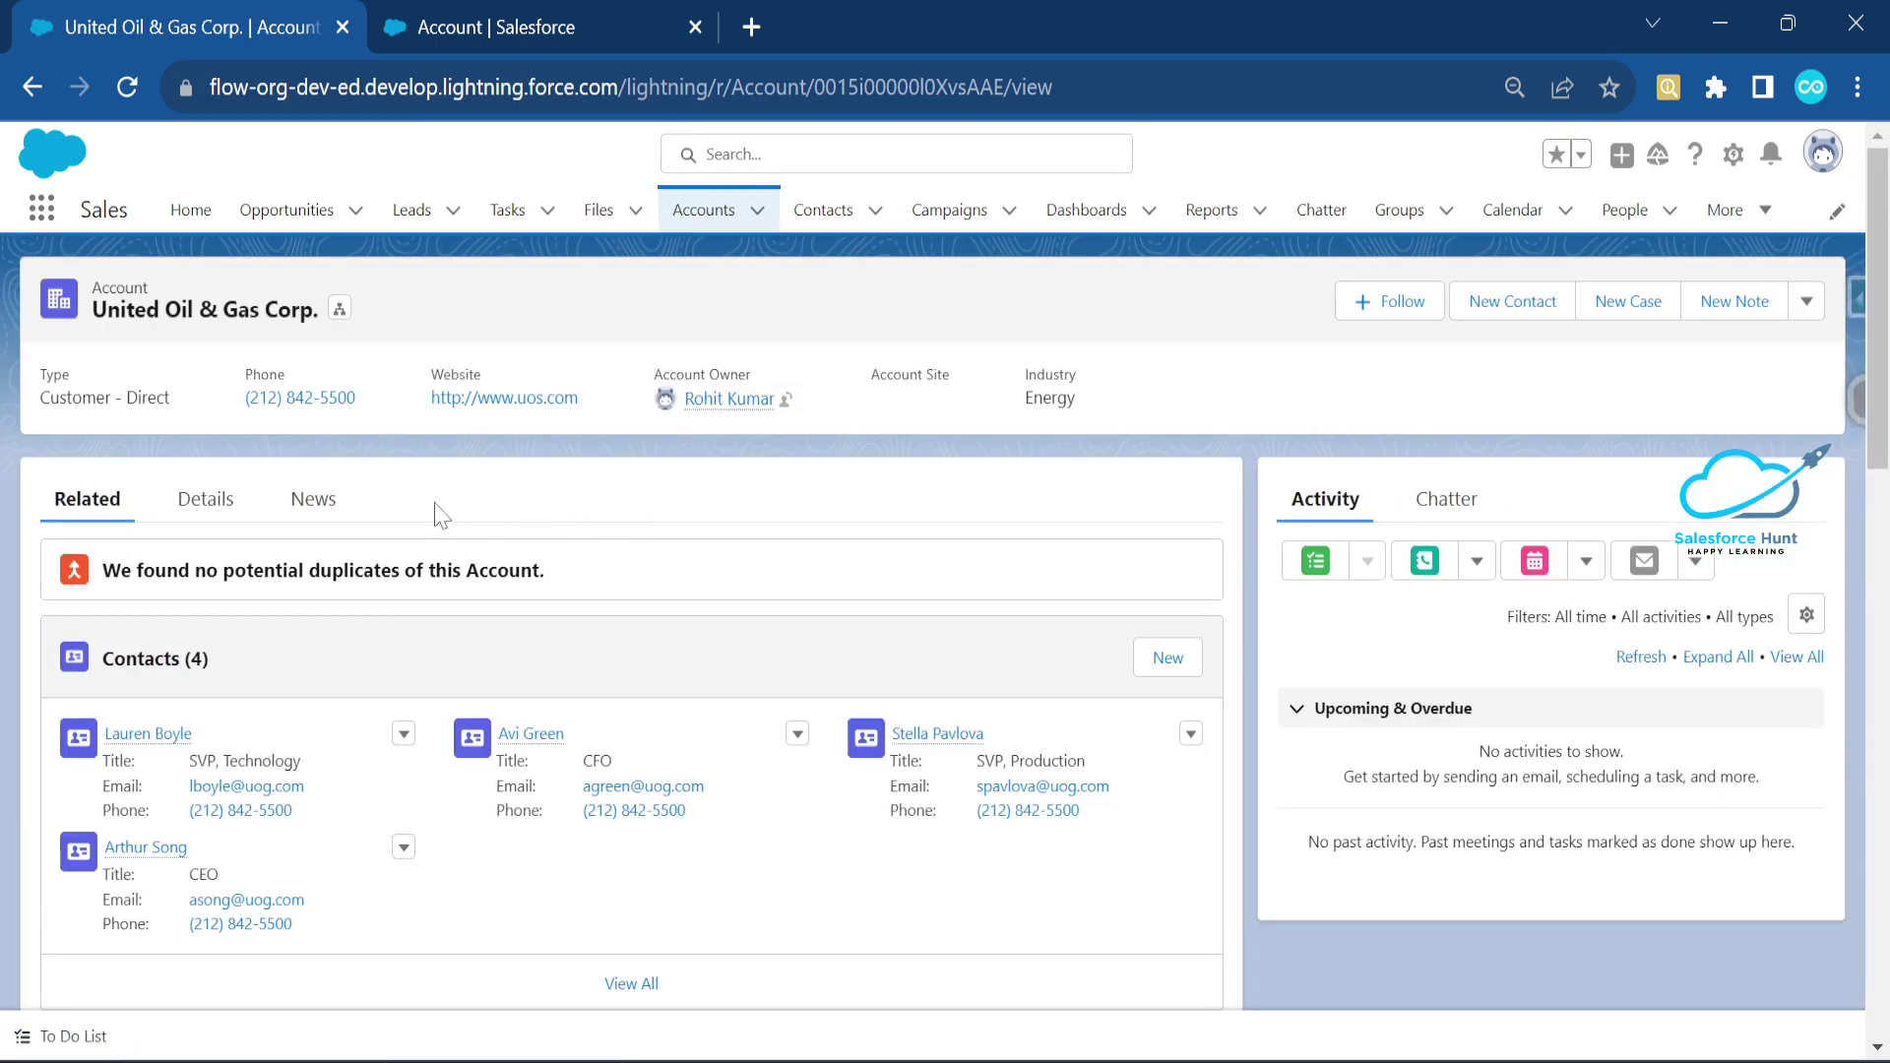
left_click(202, 498)
scroll(601, 591, "down", 5)
scroll(630, 660, "down", 3)
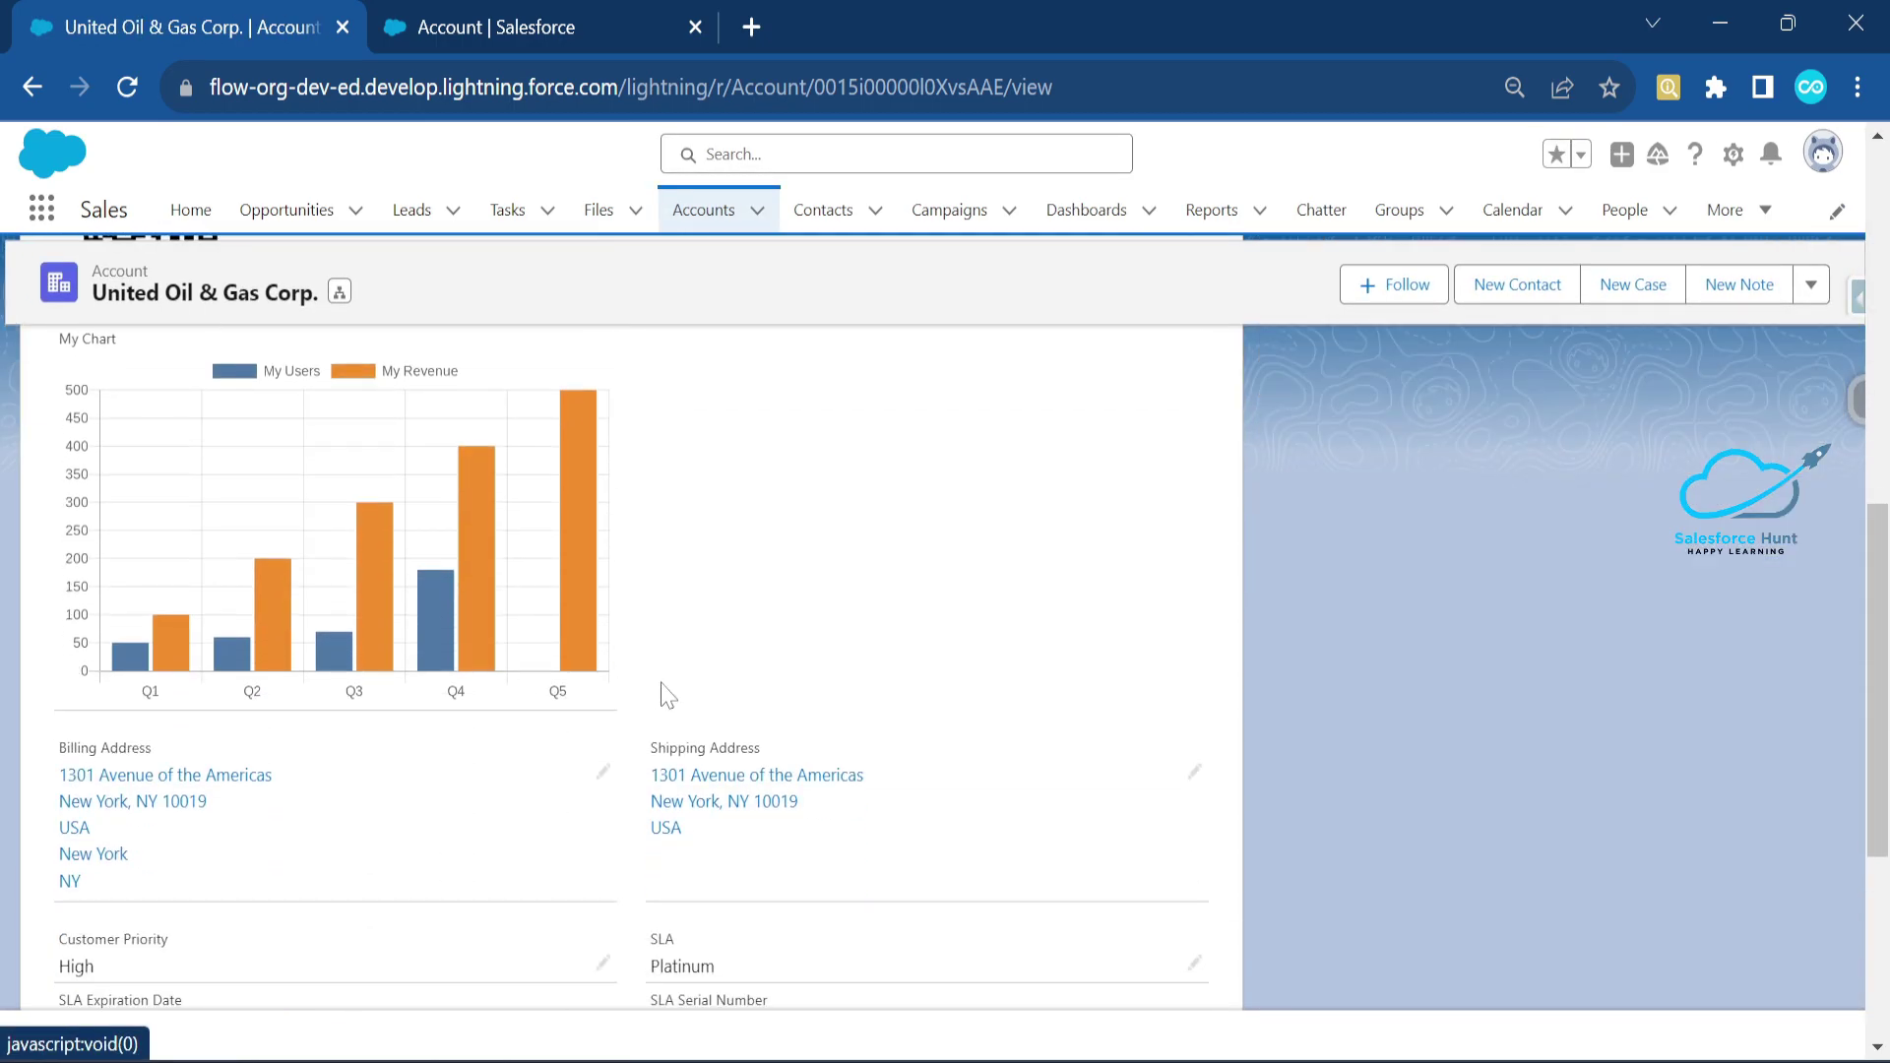
scroll(596, 743, "up", 2)
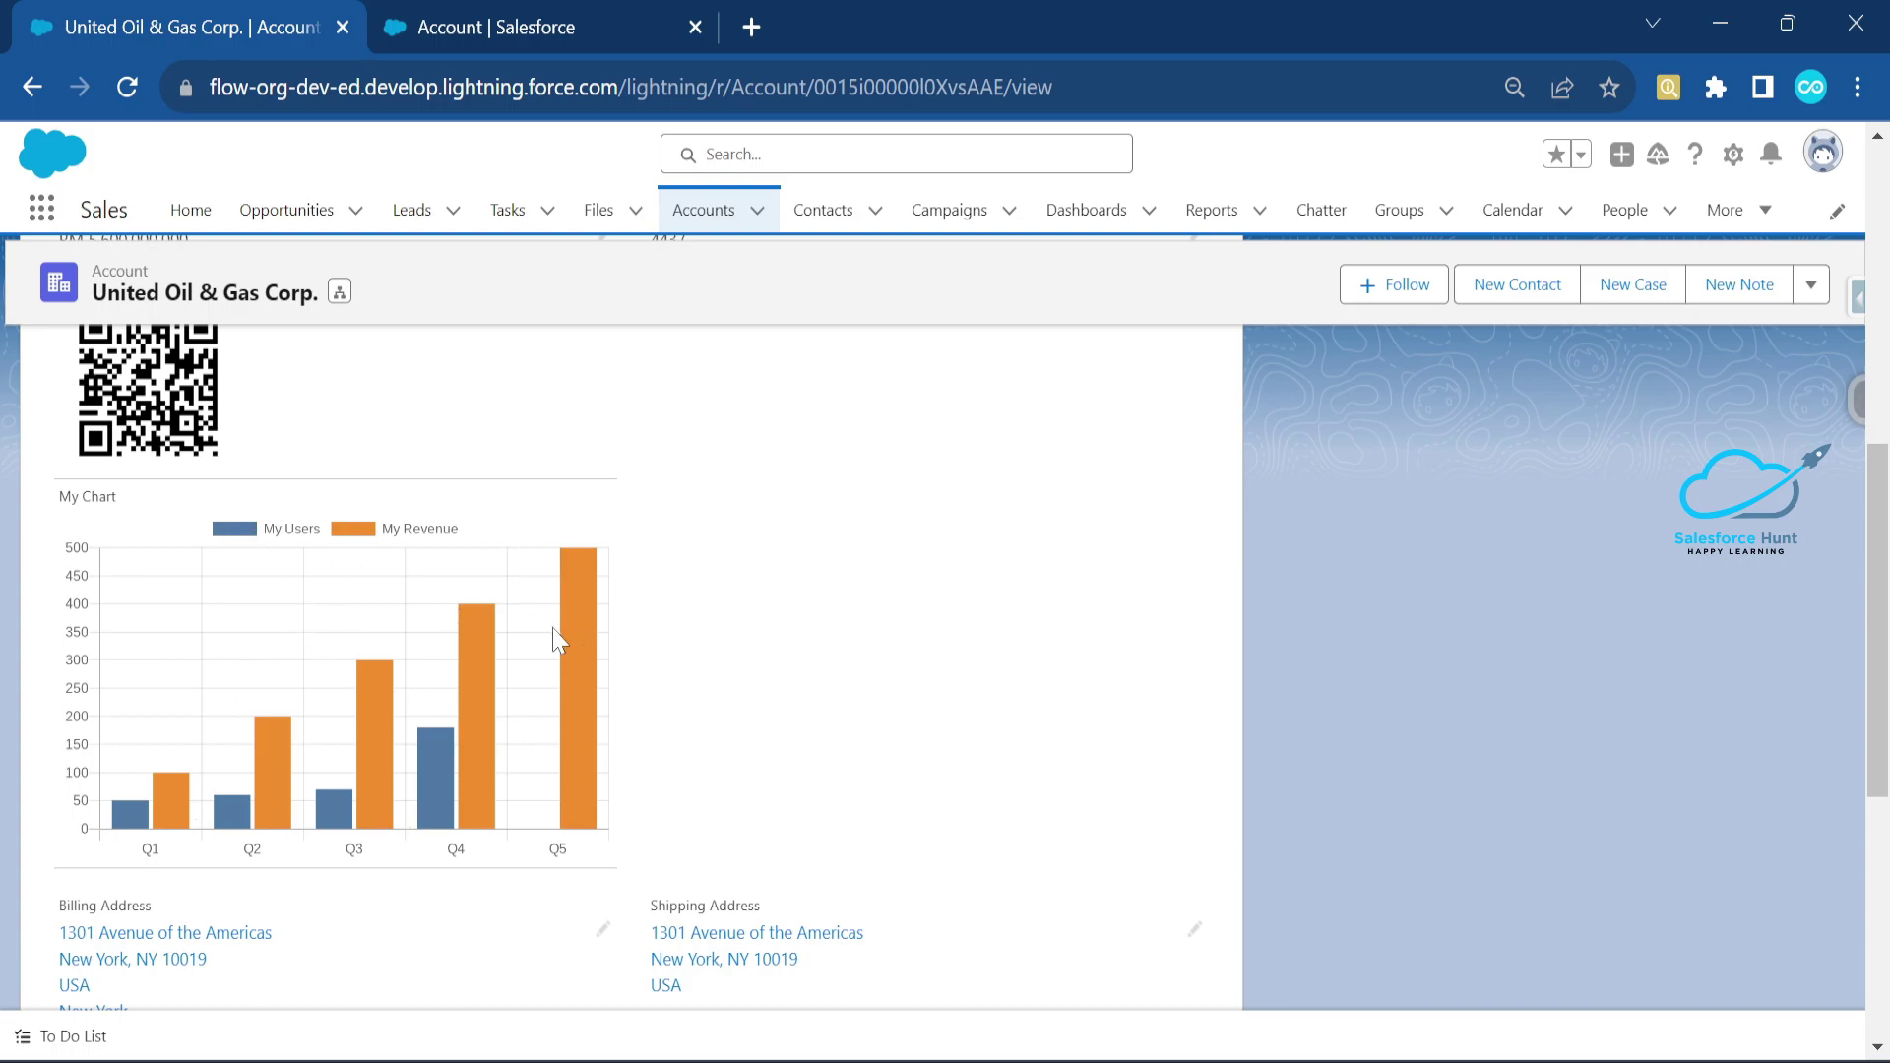
- Edit the My Chart field's formula to add a fifth My Users value of 300, and save the field
left_click(527, 36)
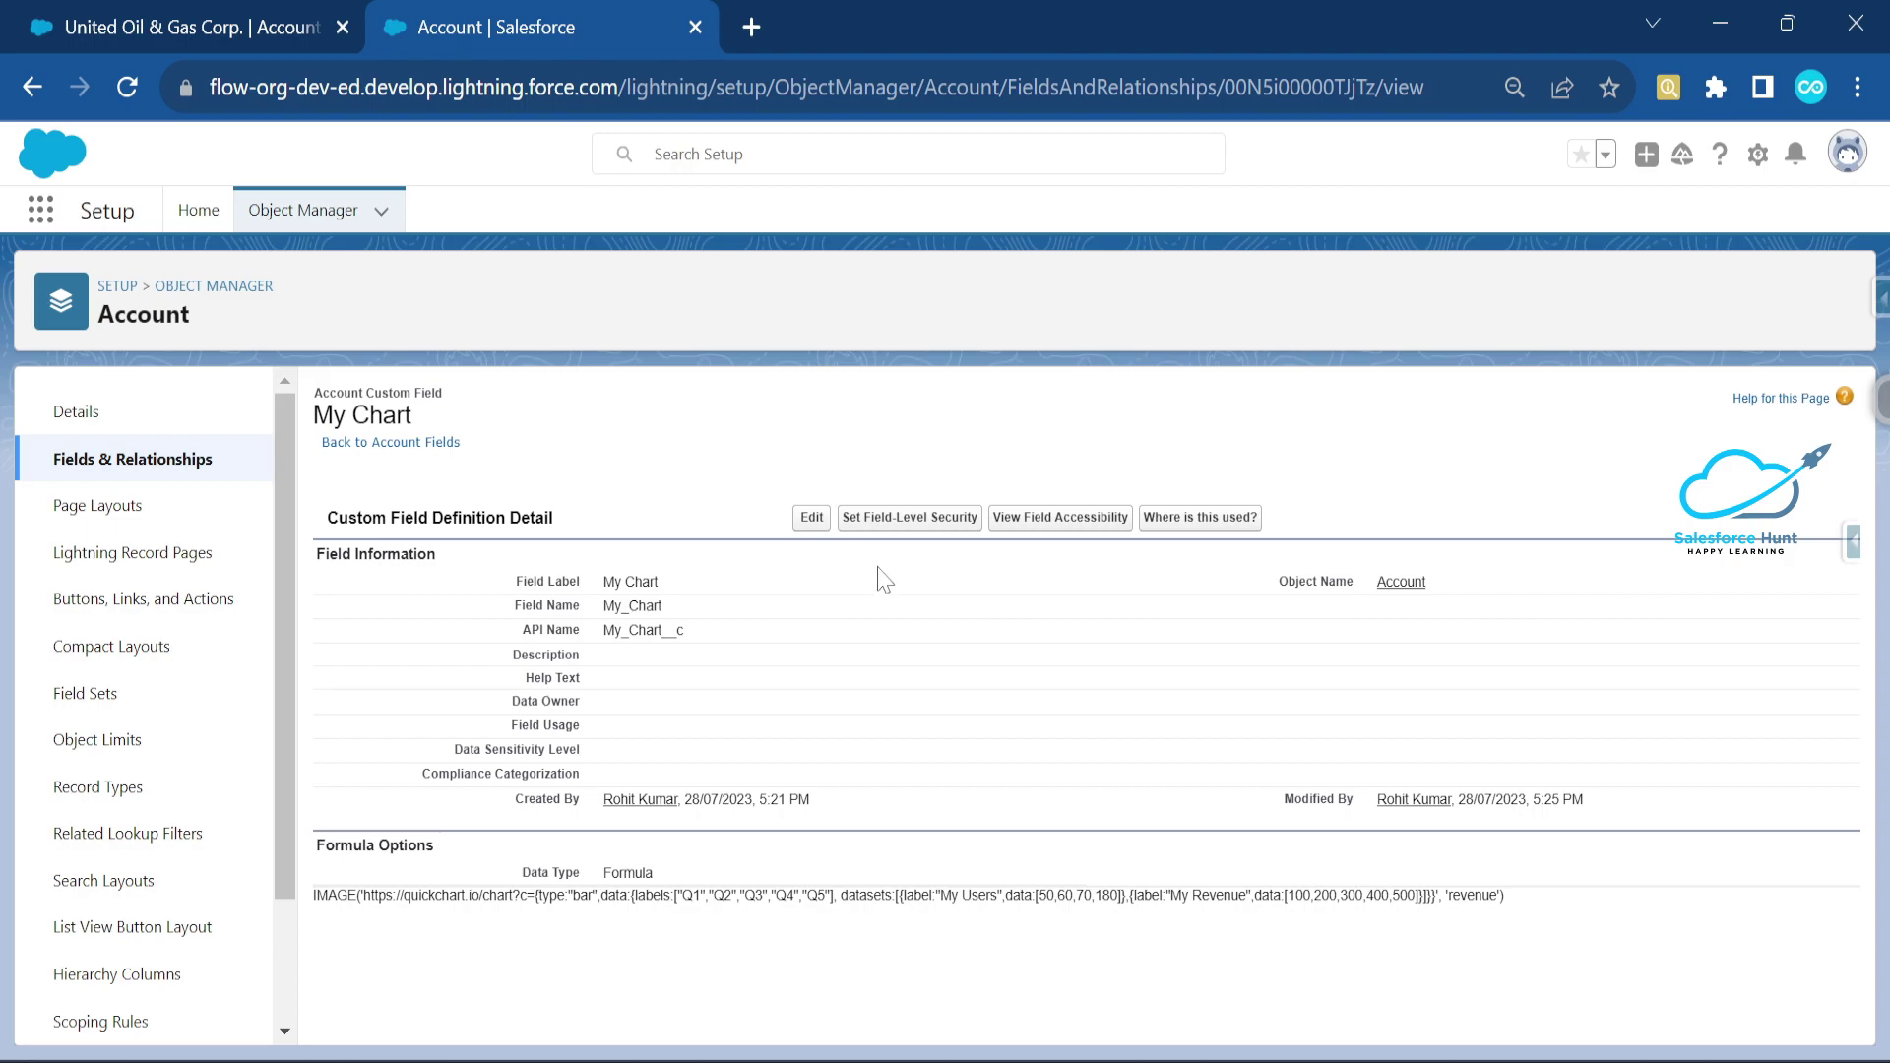
left_click(809, 516)
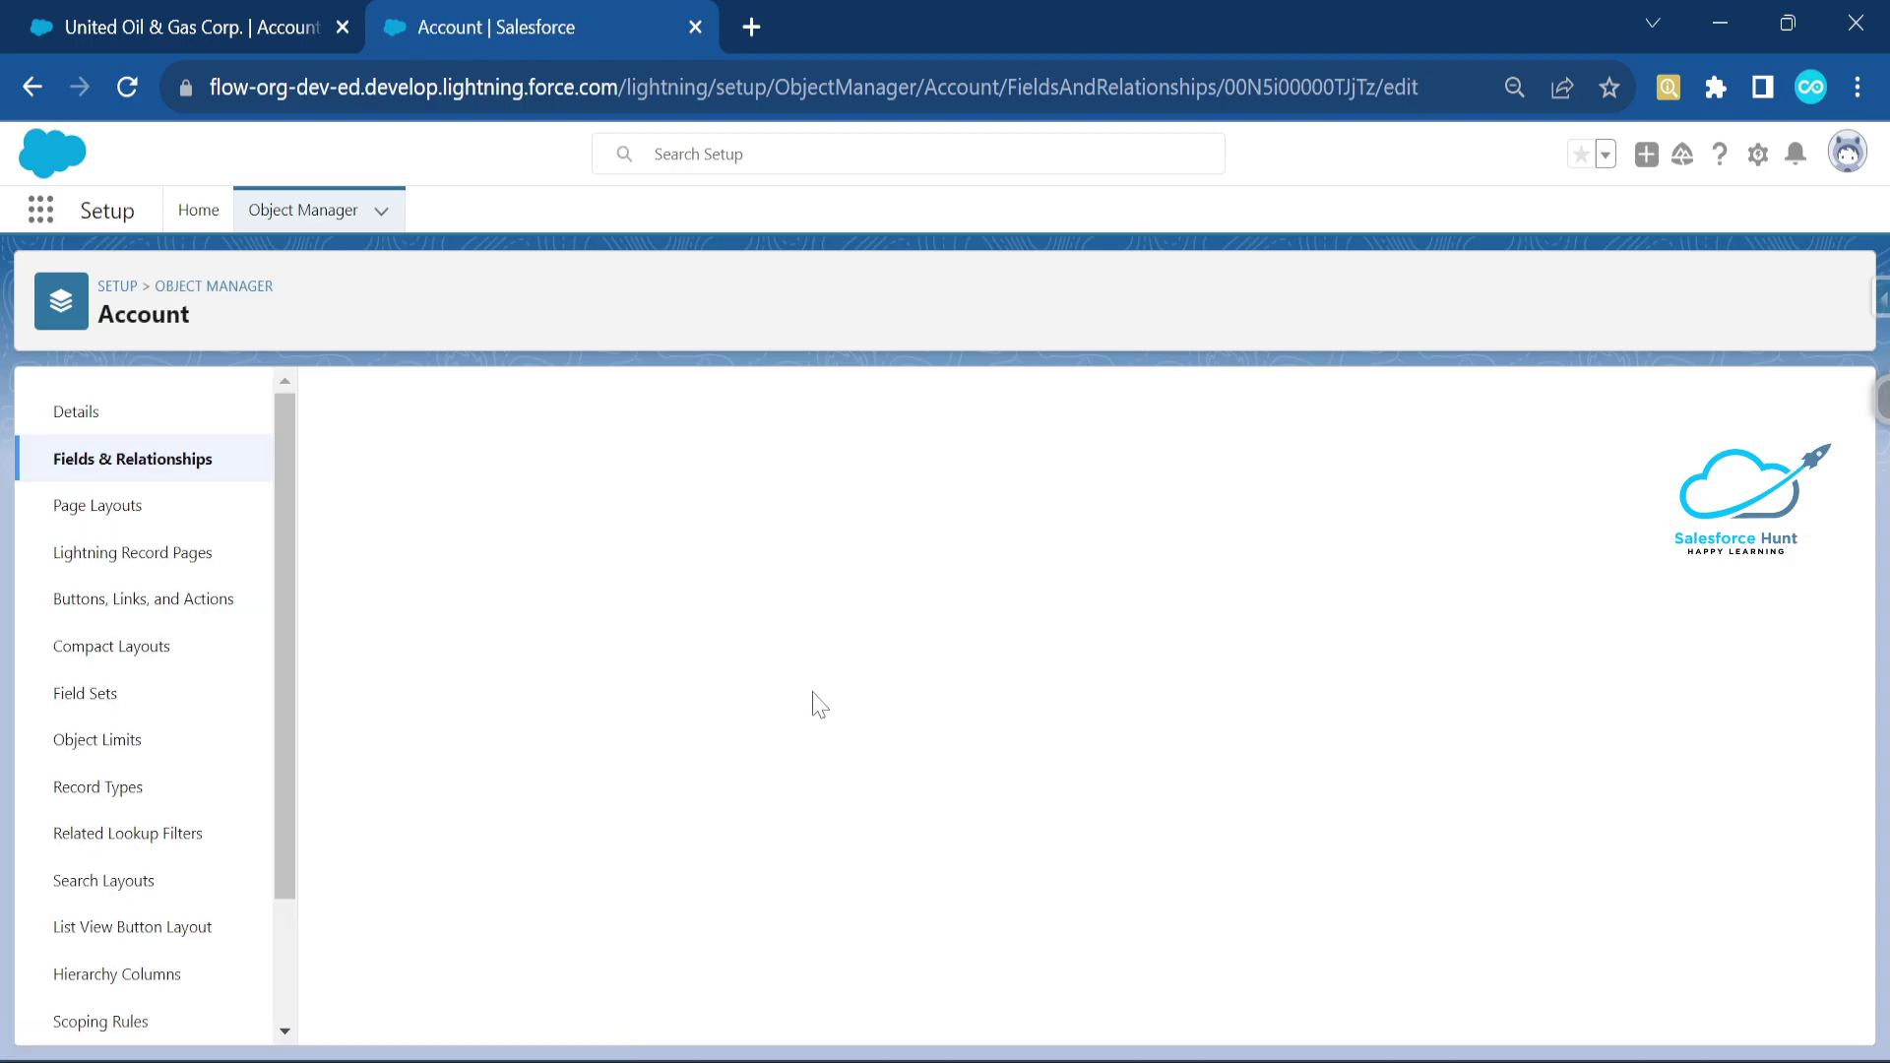
scroll(856, 738, "down", 5)
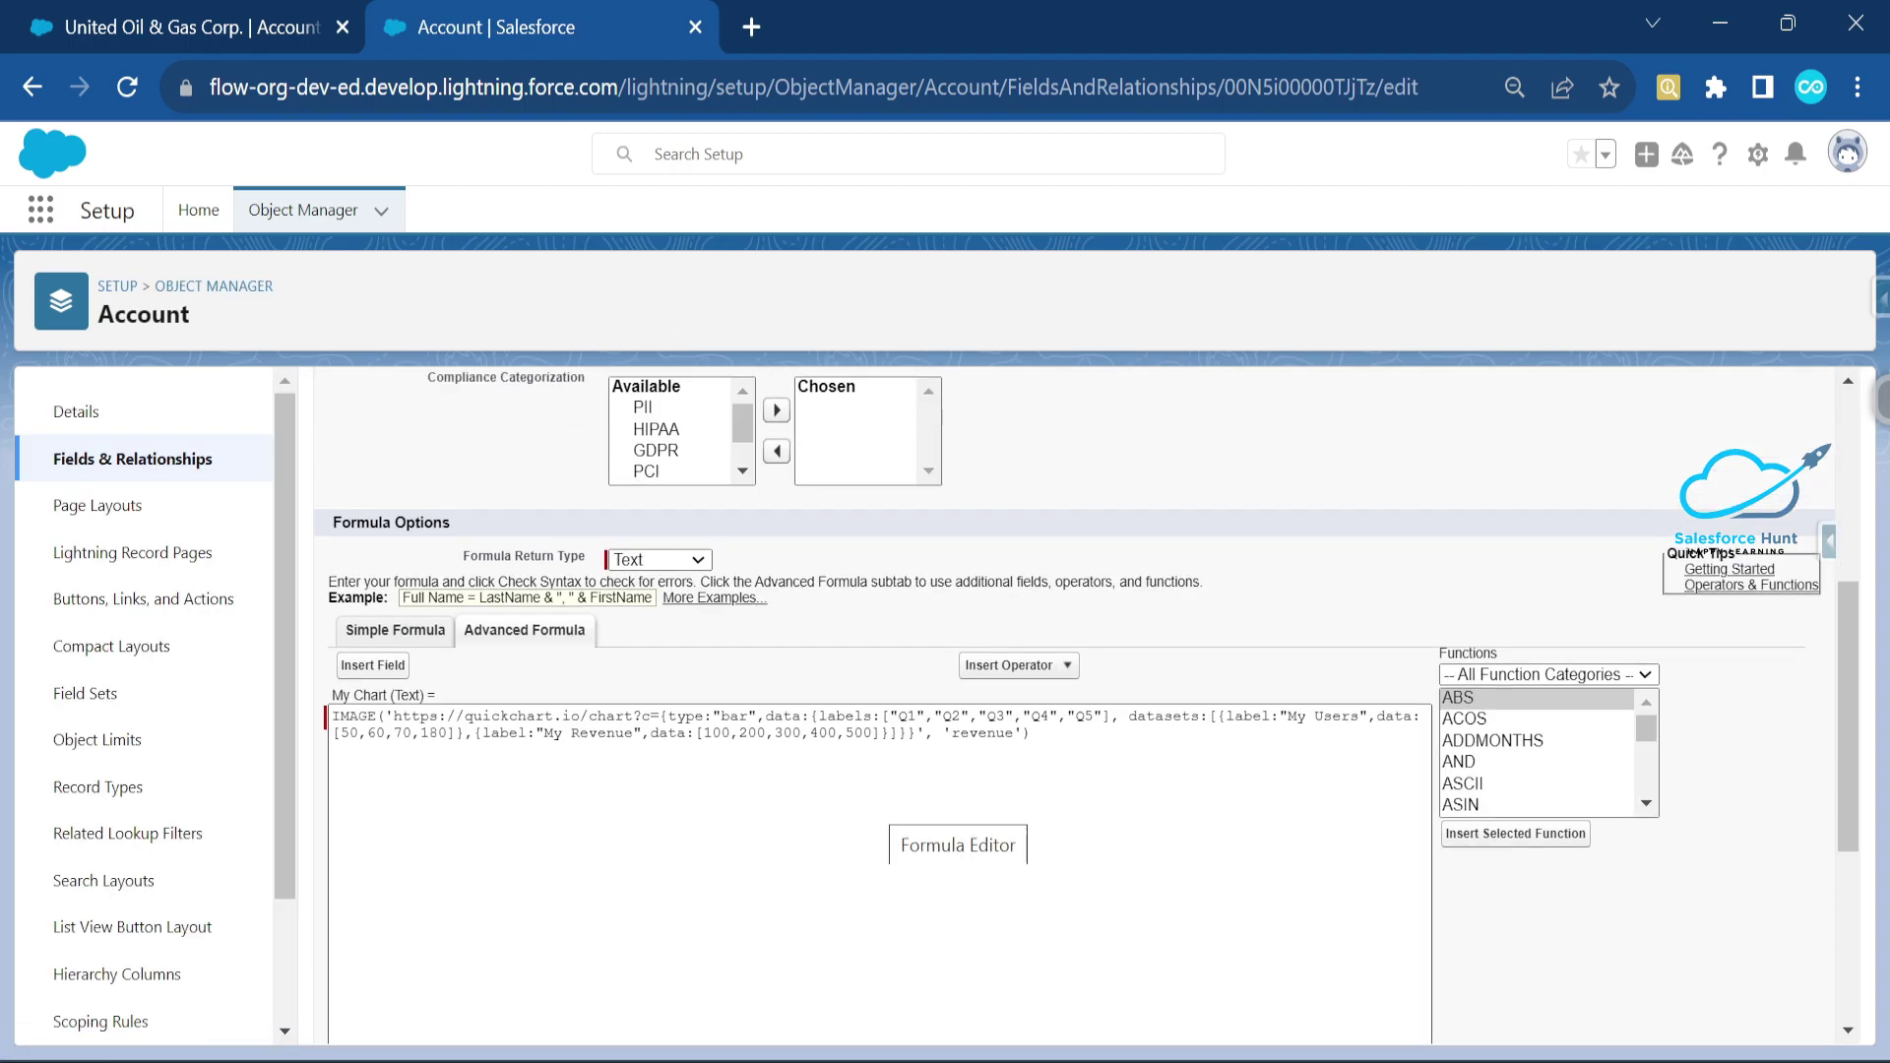
left_click(955, 817)
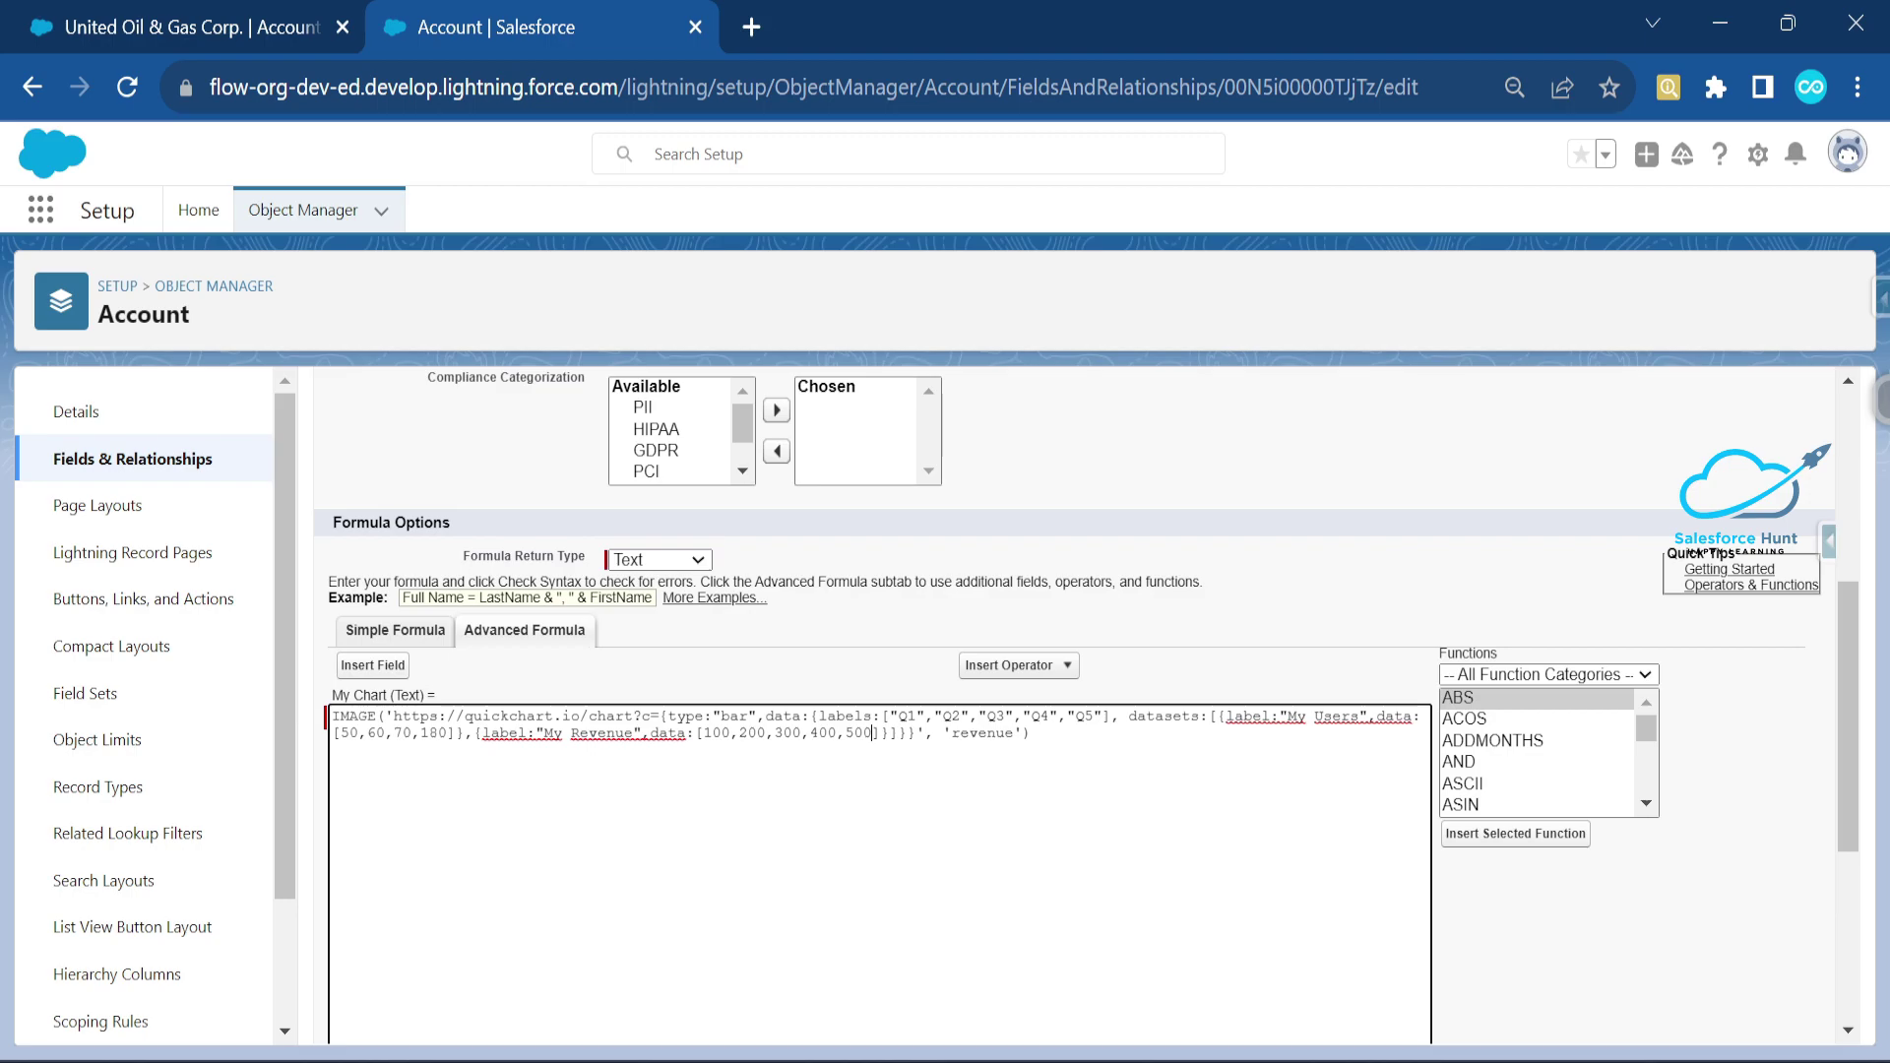
type(",3")
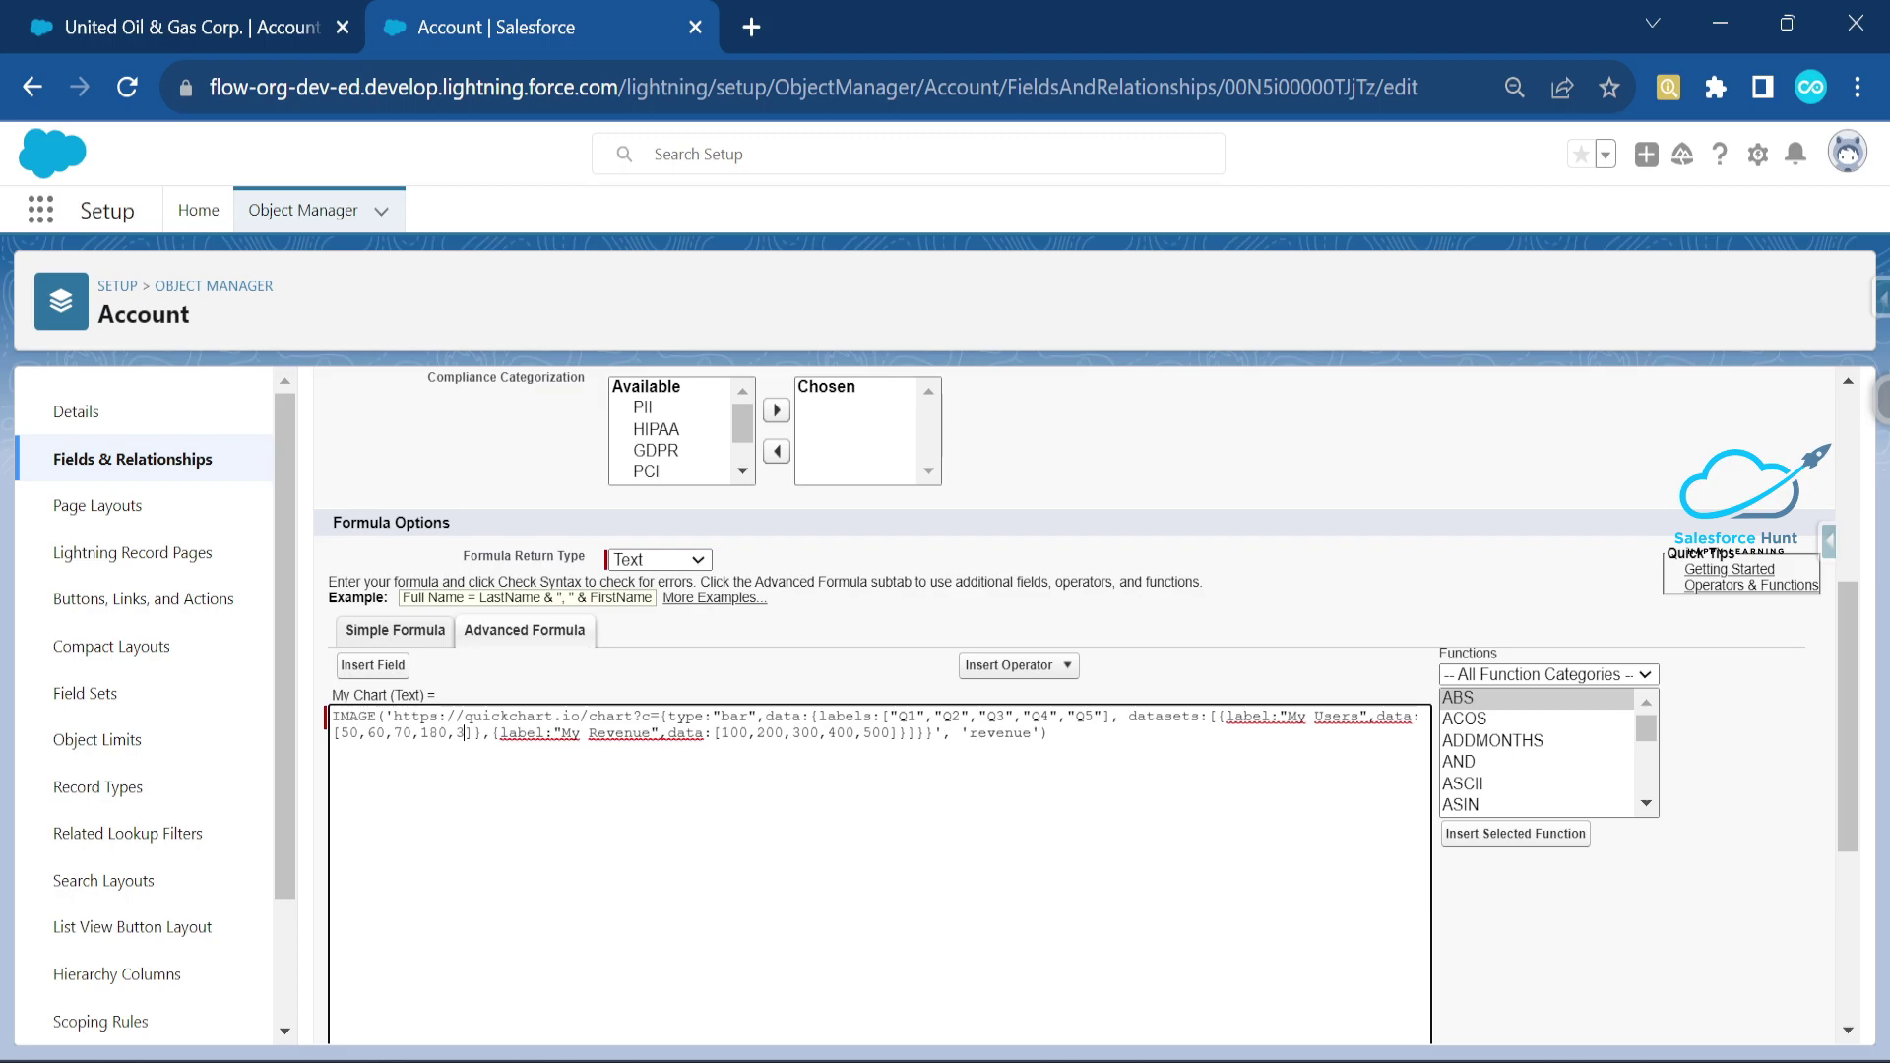
type("00")
scroll(551, 857, "down", 4)
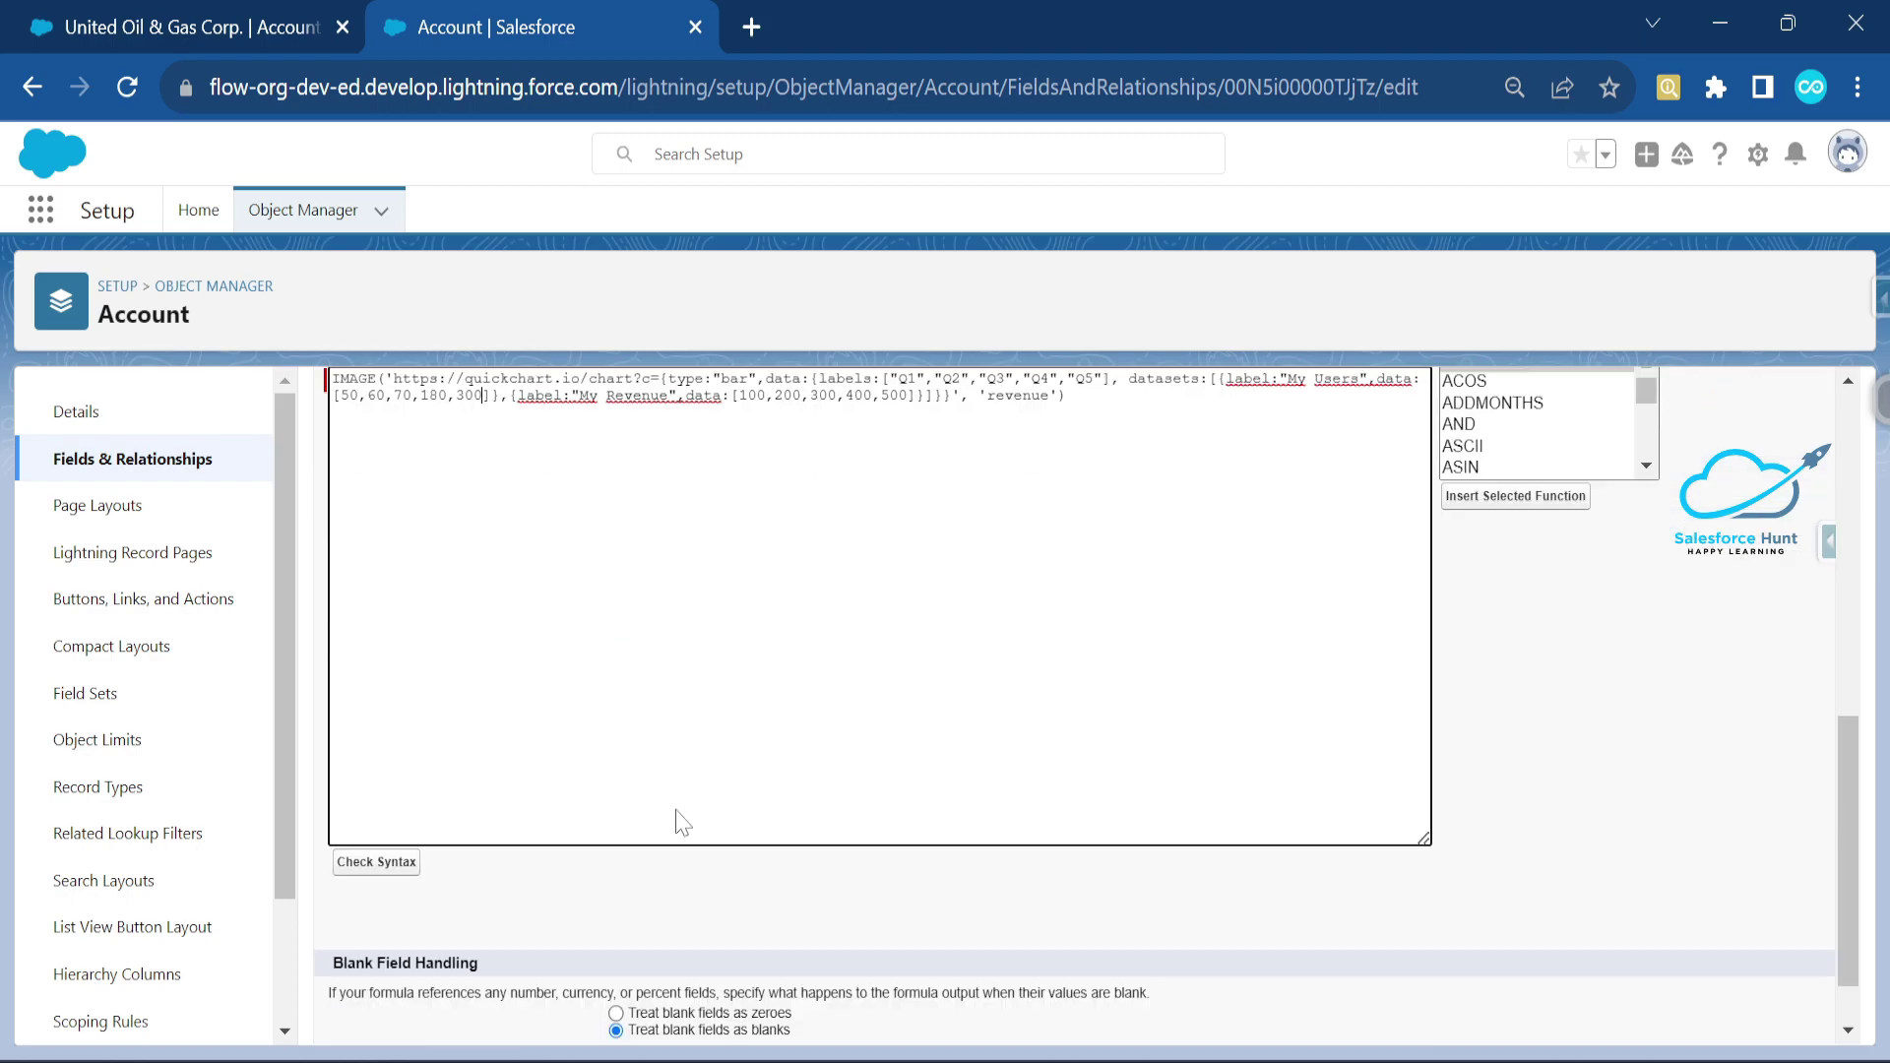
left_click(791, 1011)
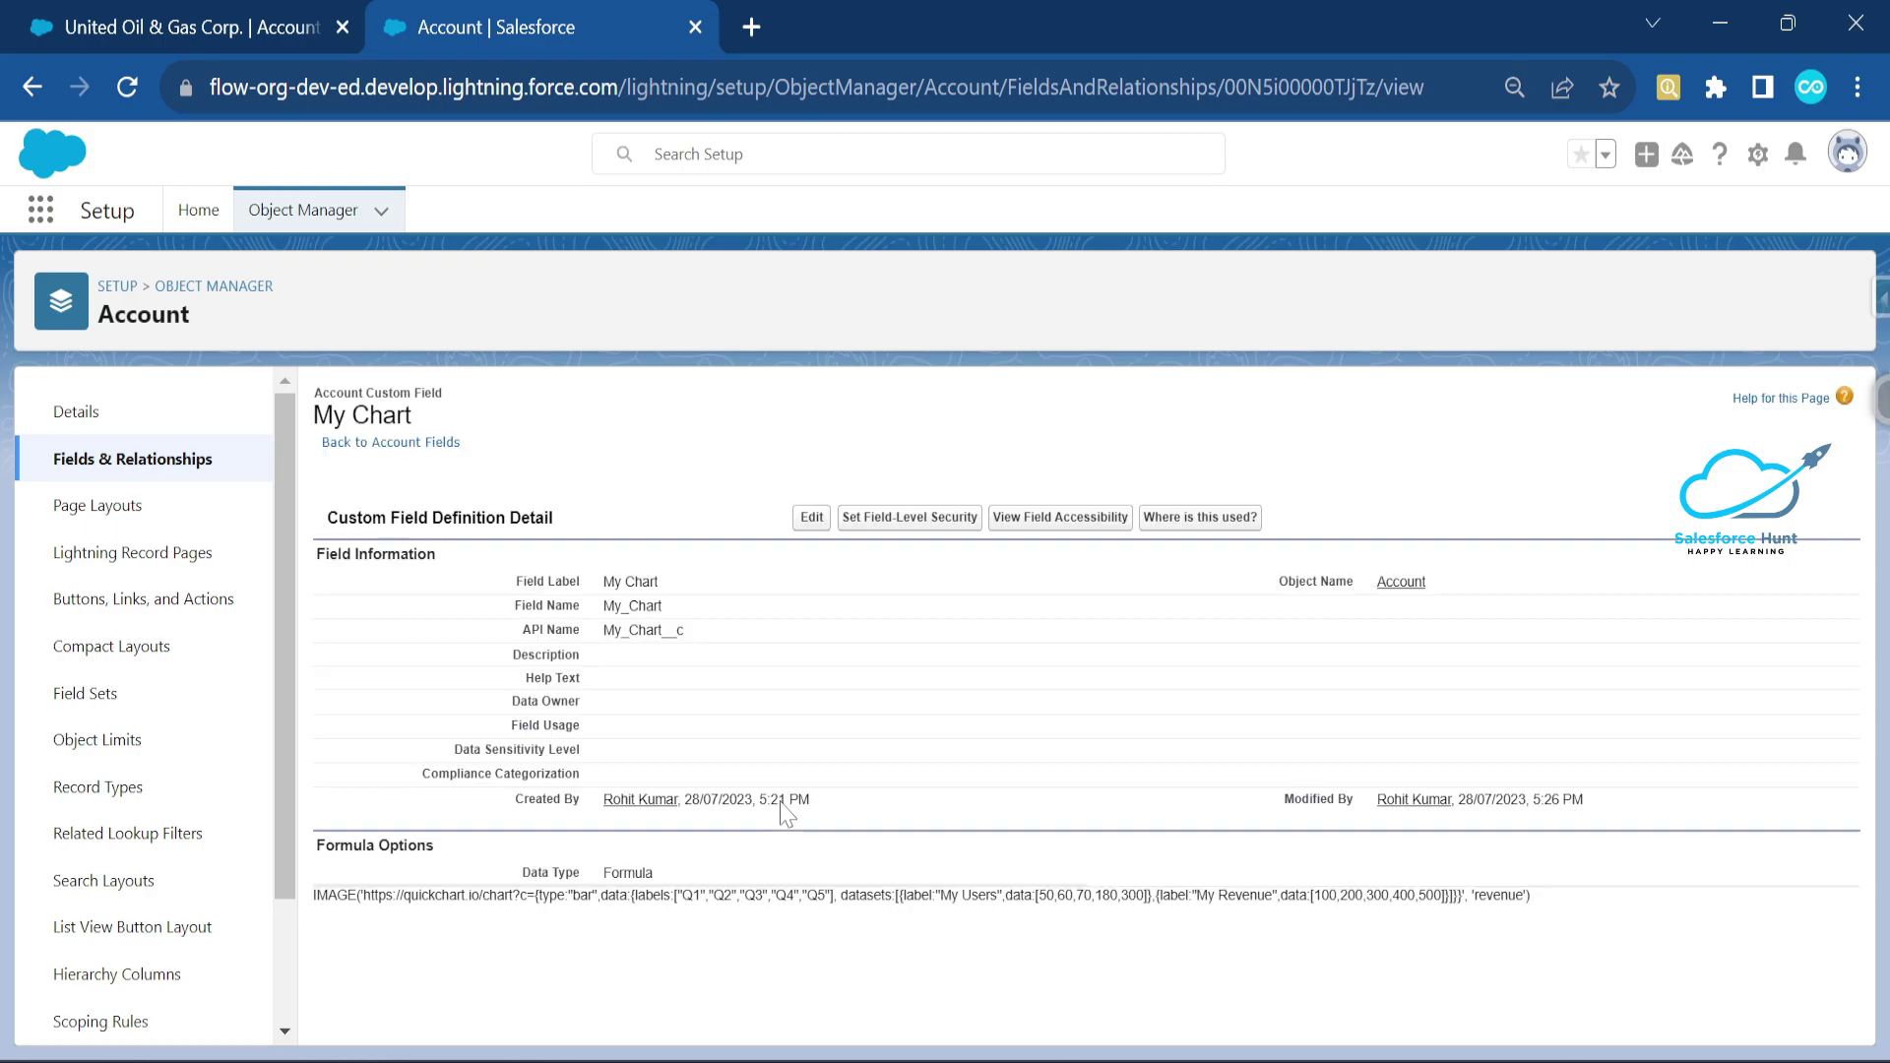
- Reload the United Oil & Gas Corp. account and check the Q5 bars of My Chart in its details
left_click(180, 30)
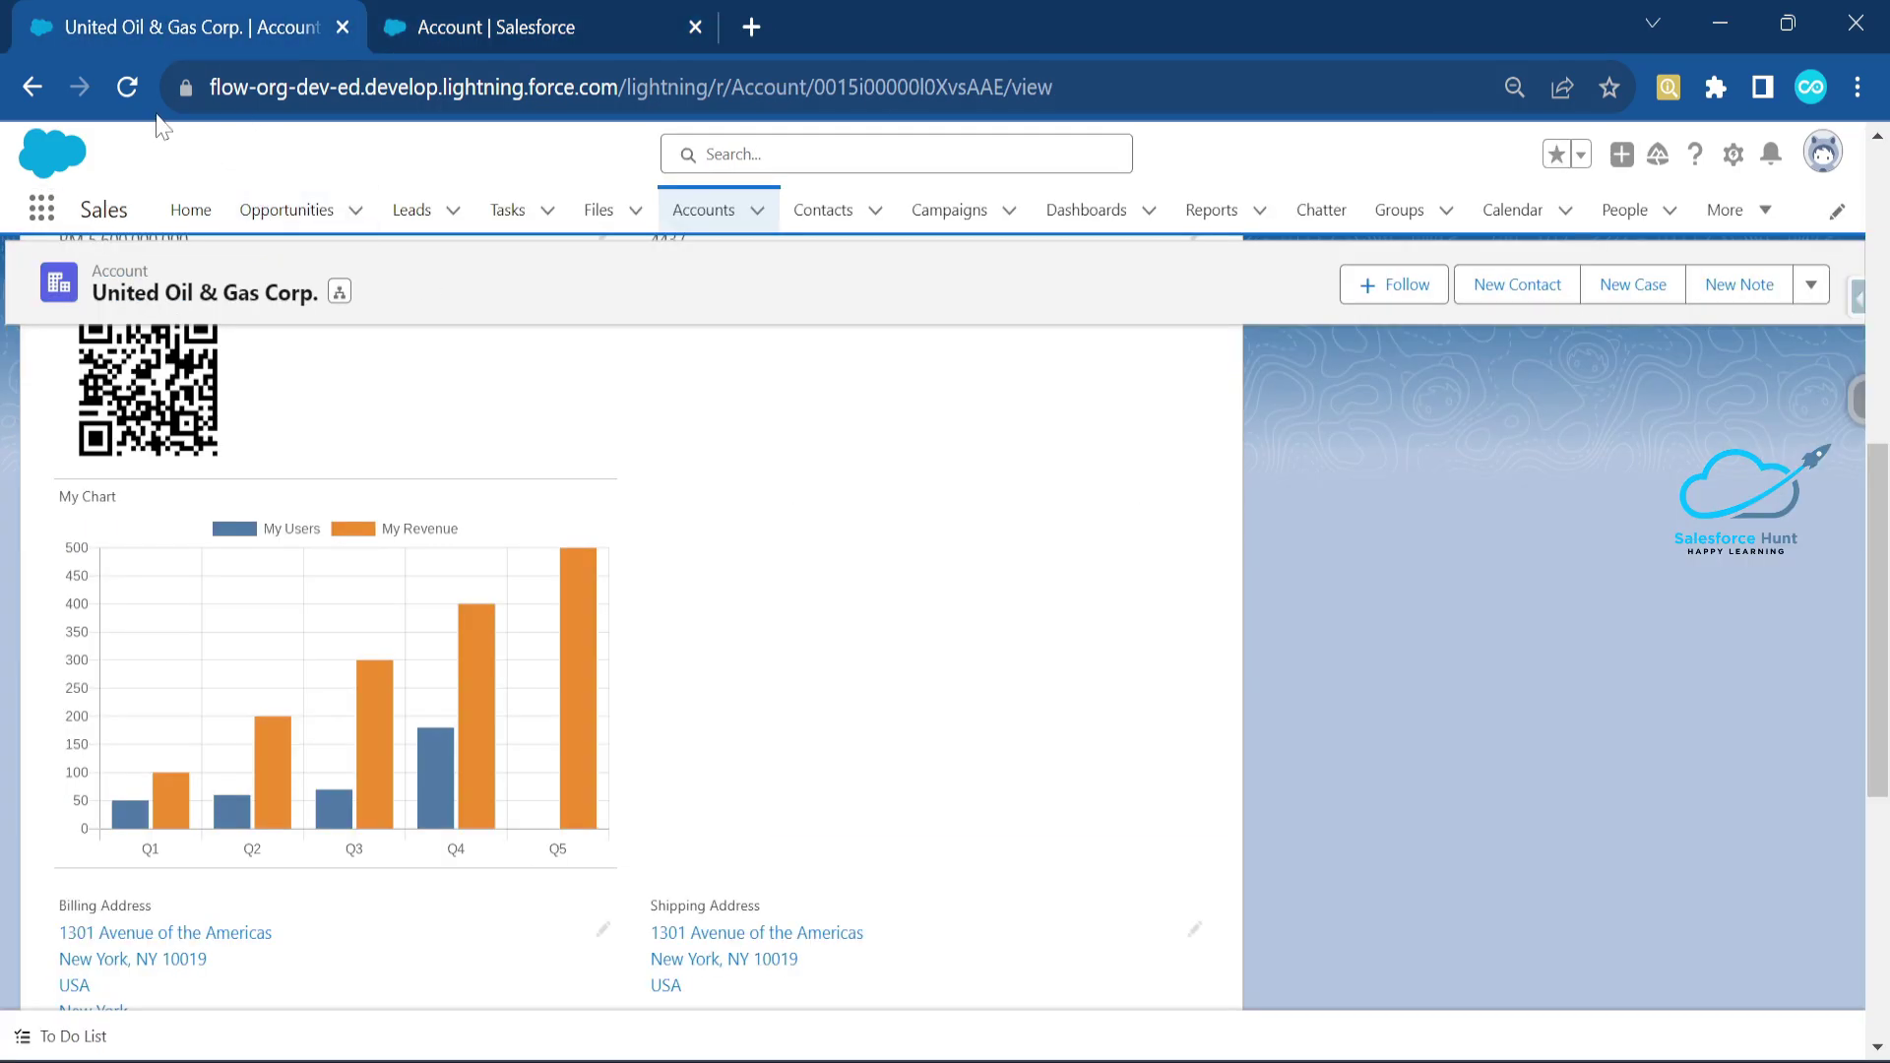
left_click(126, 84)
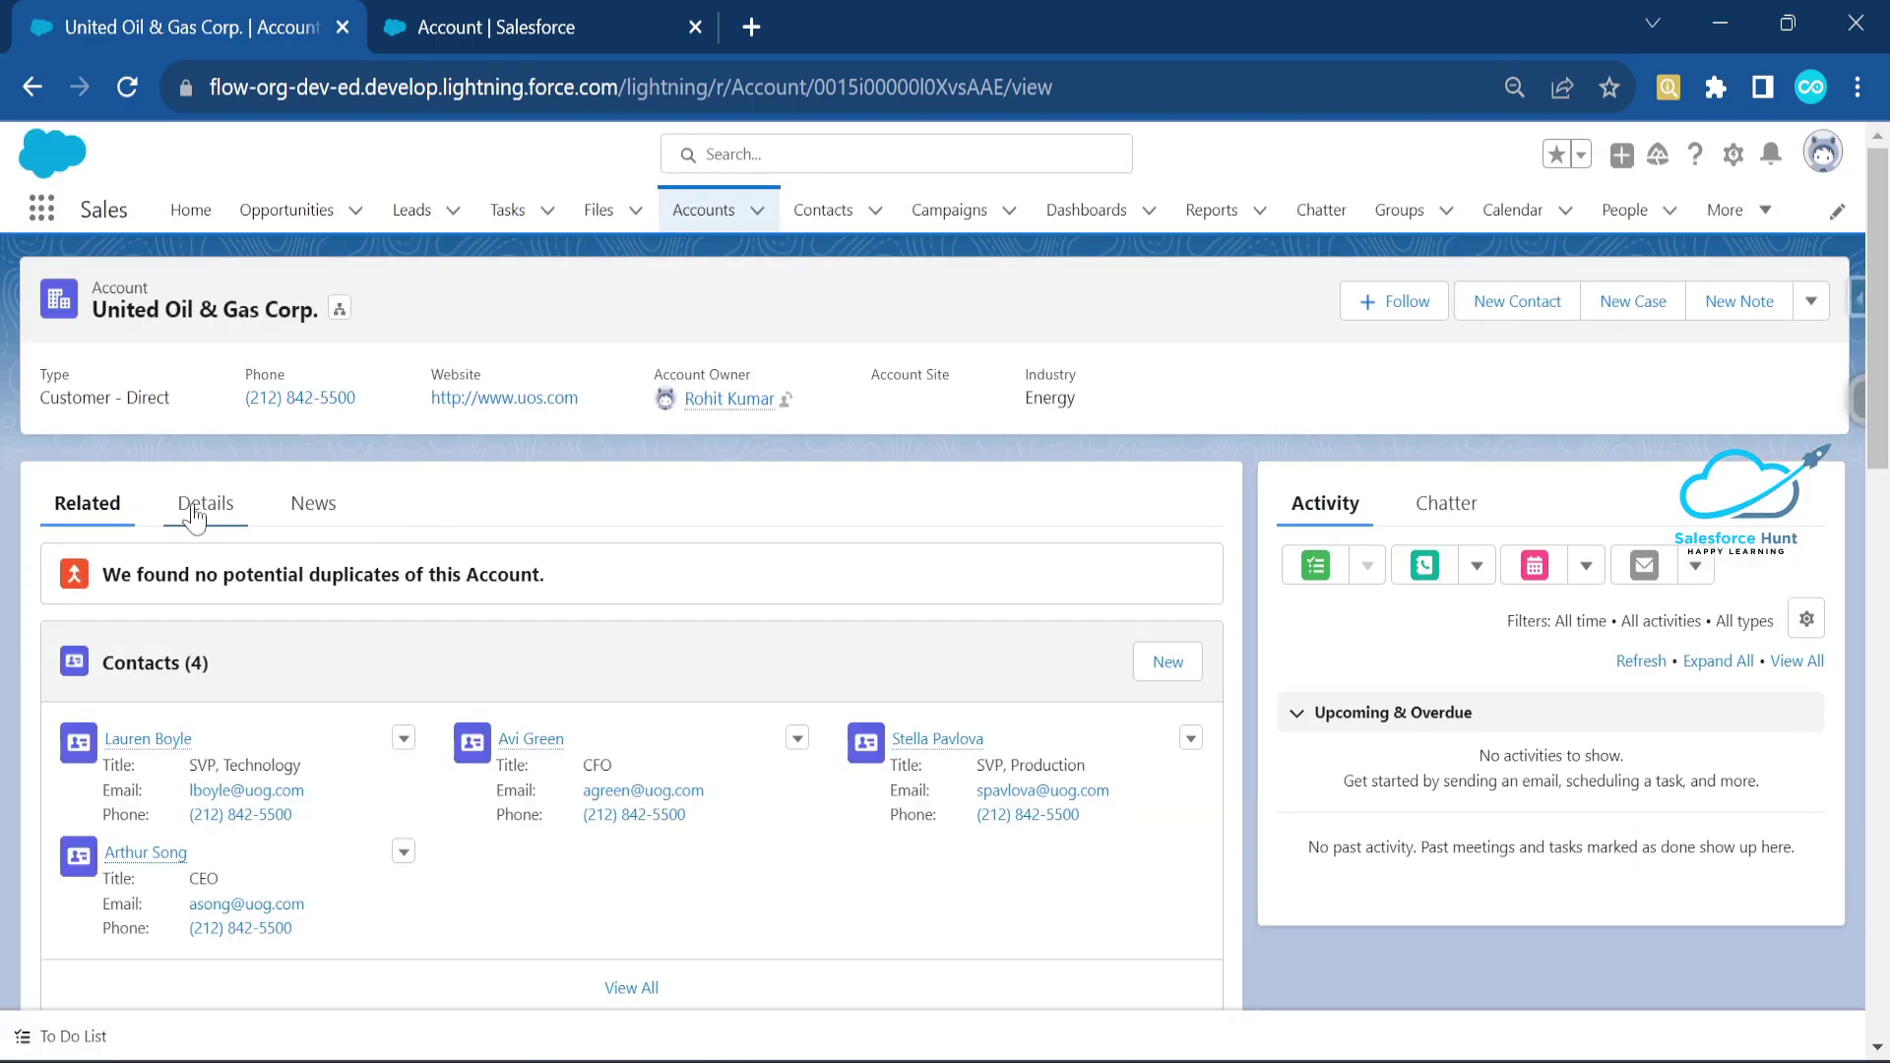
left_click(194, 517)
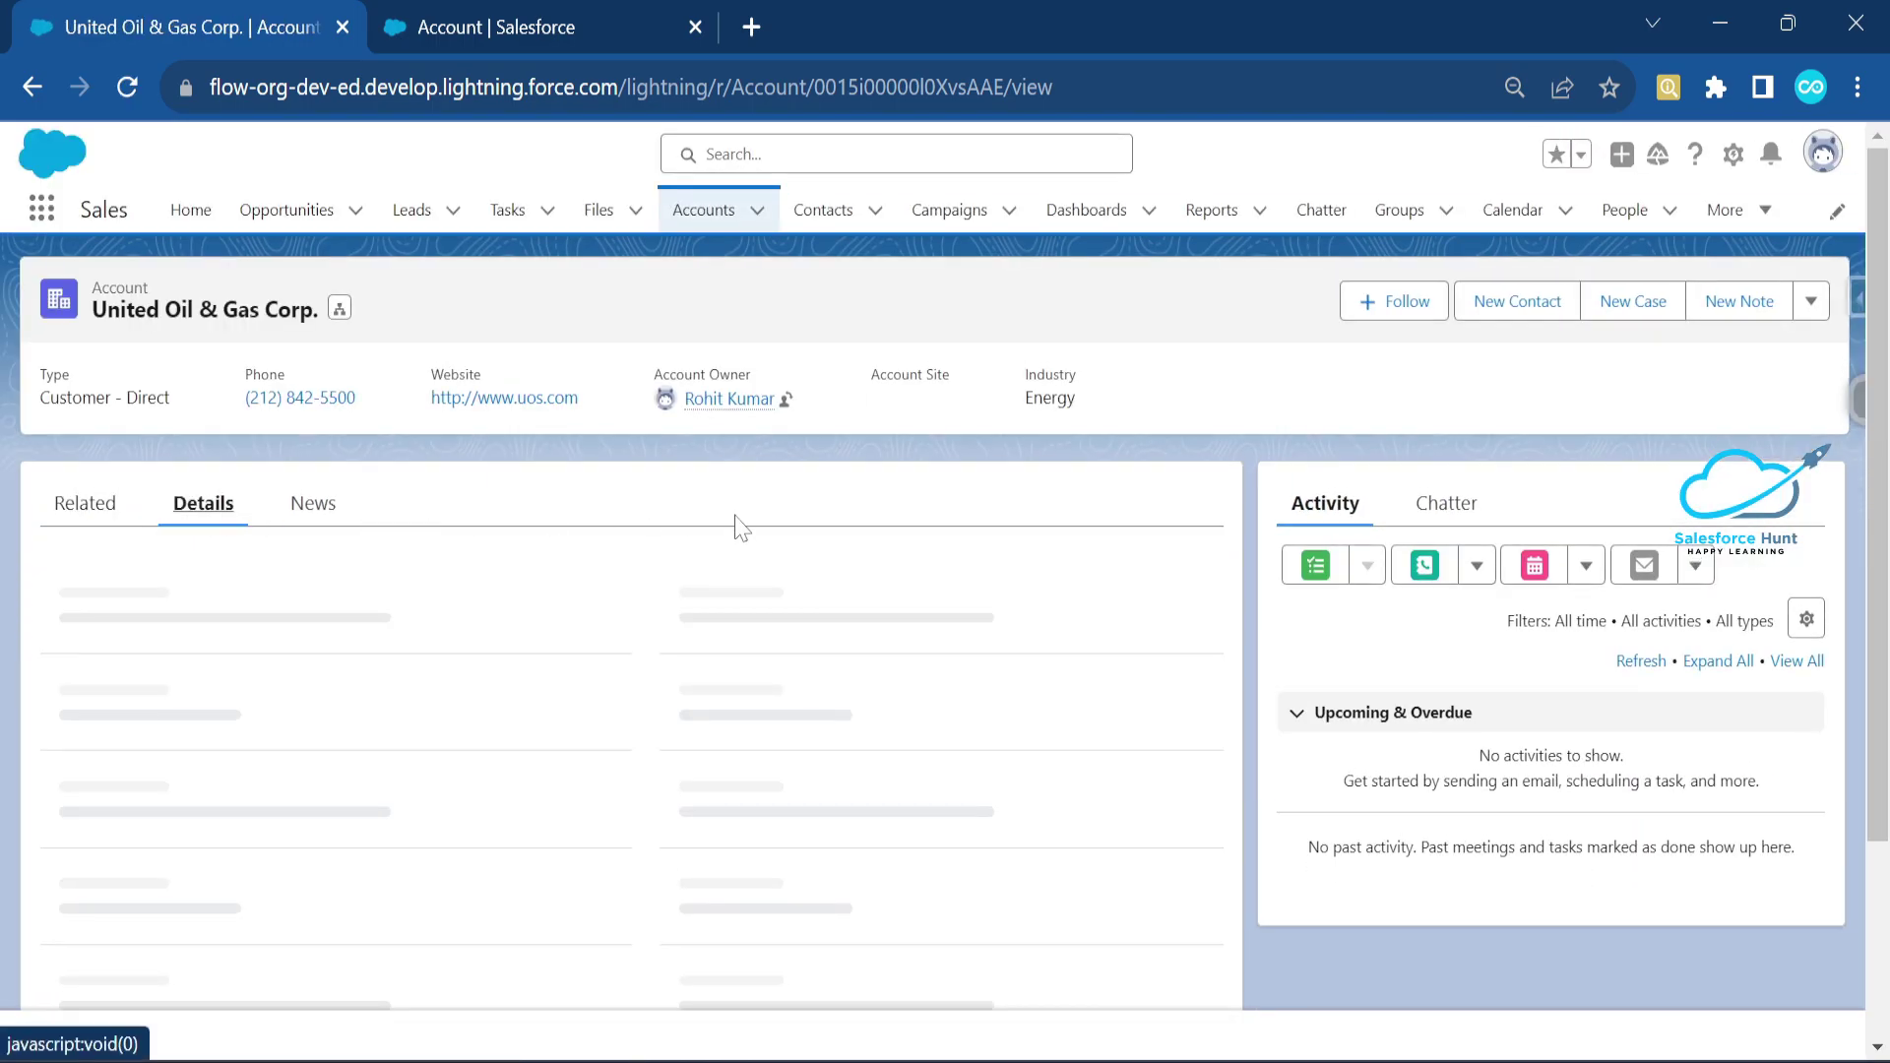
scroll(793, 598, "down", 10)
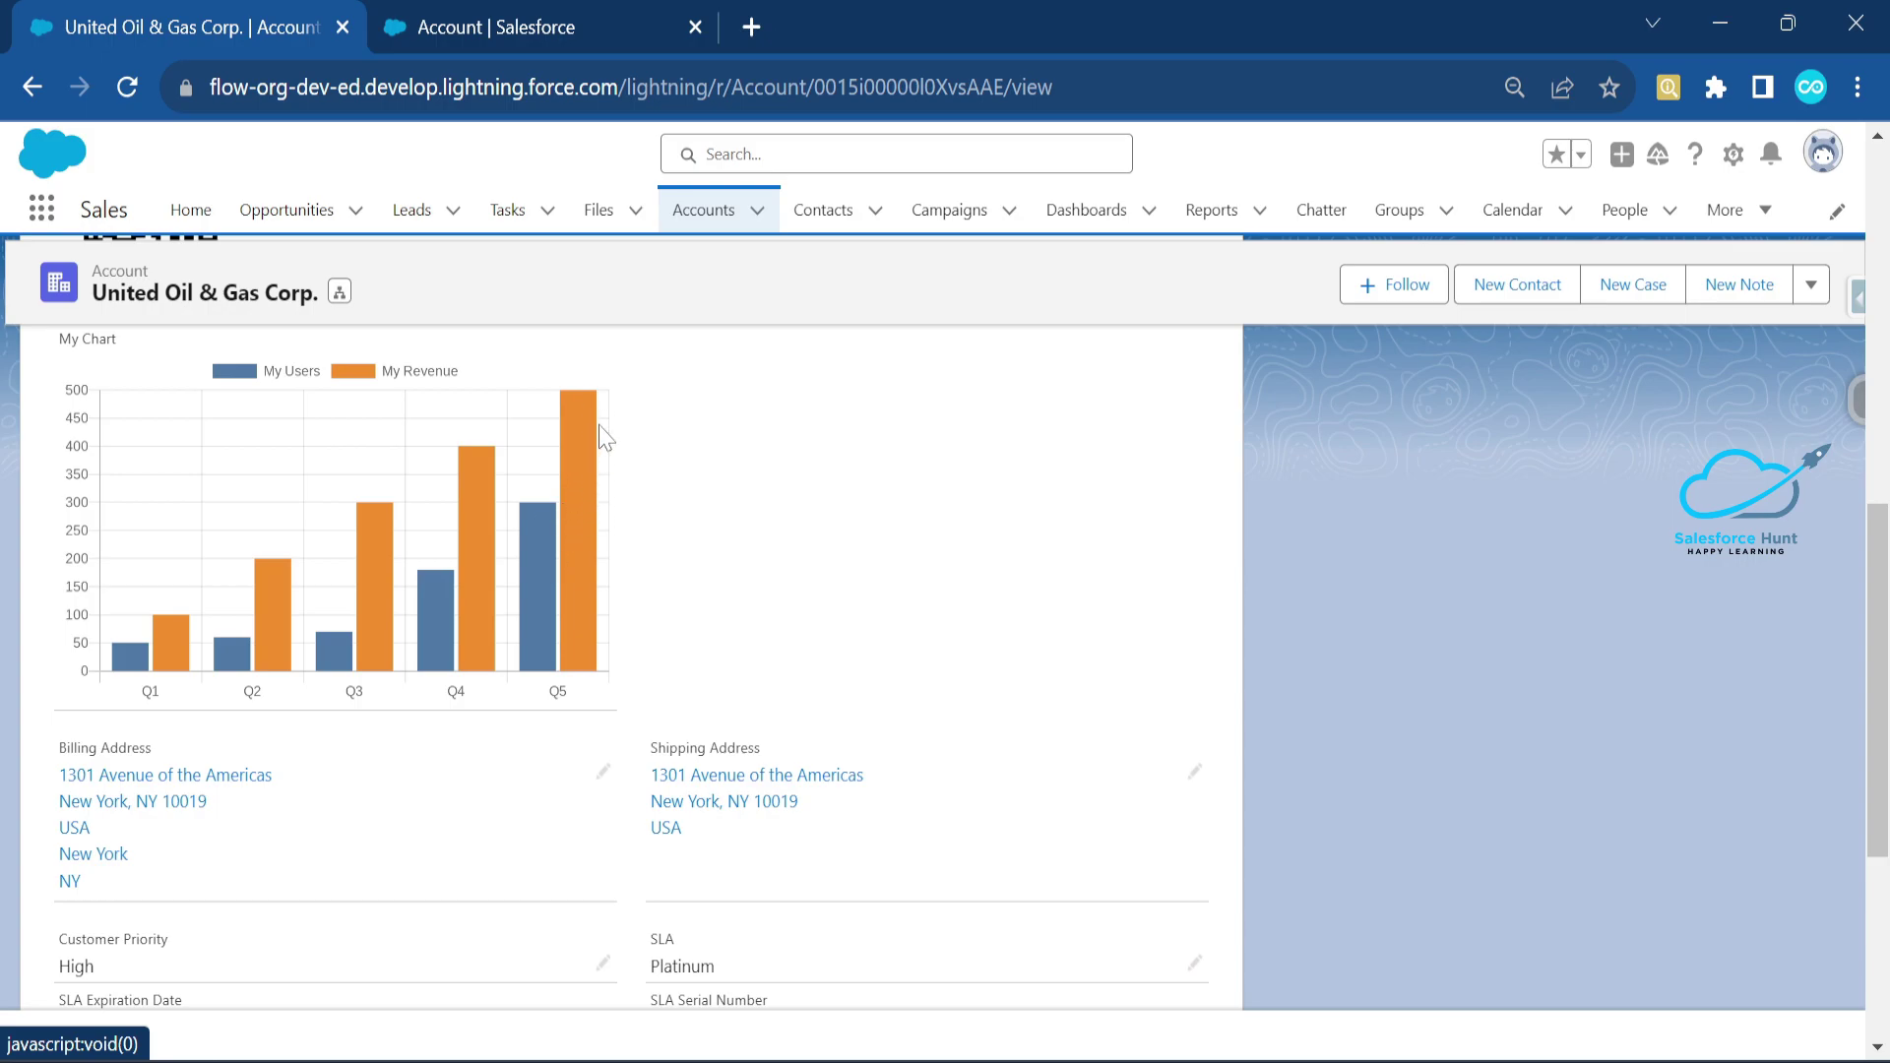
- Review the "Q5" label and the fifth values of both datasets in the saved My Chart formula
left_click(483, 28)
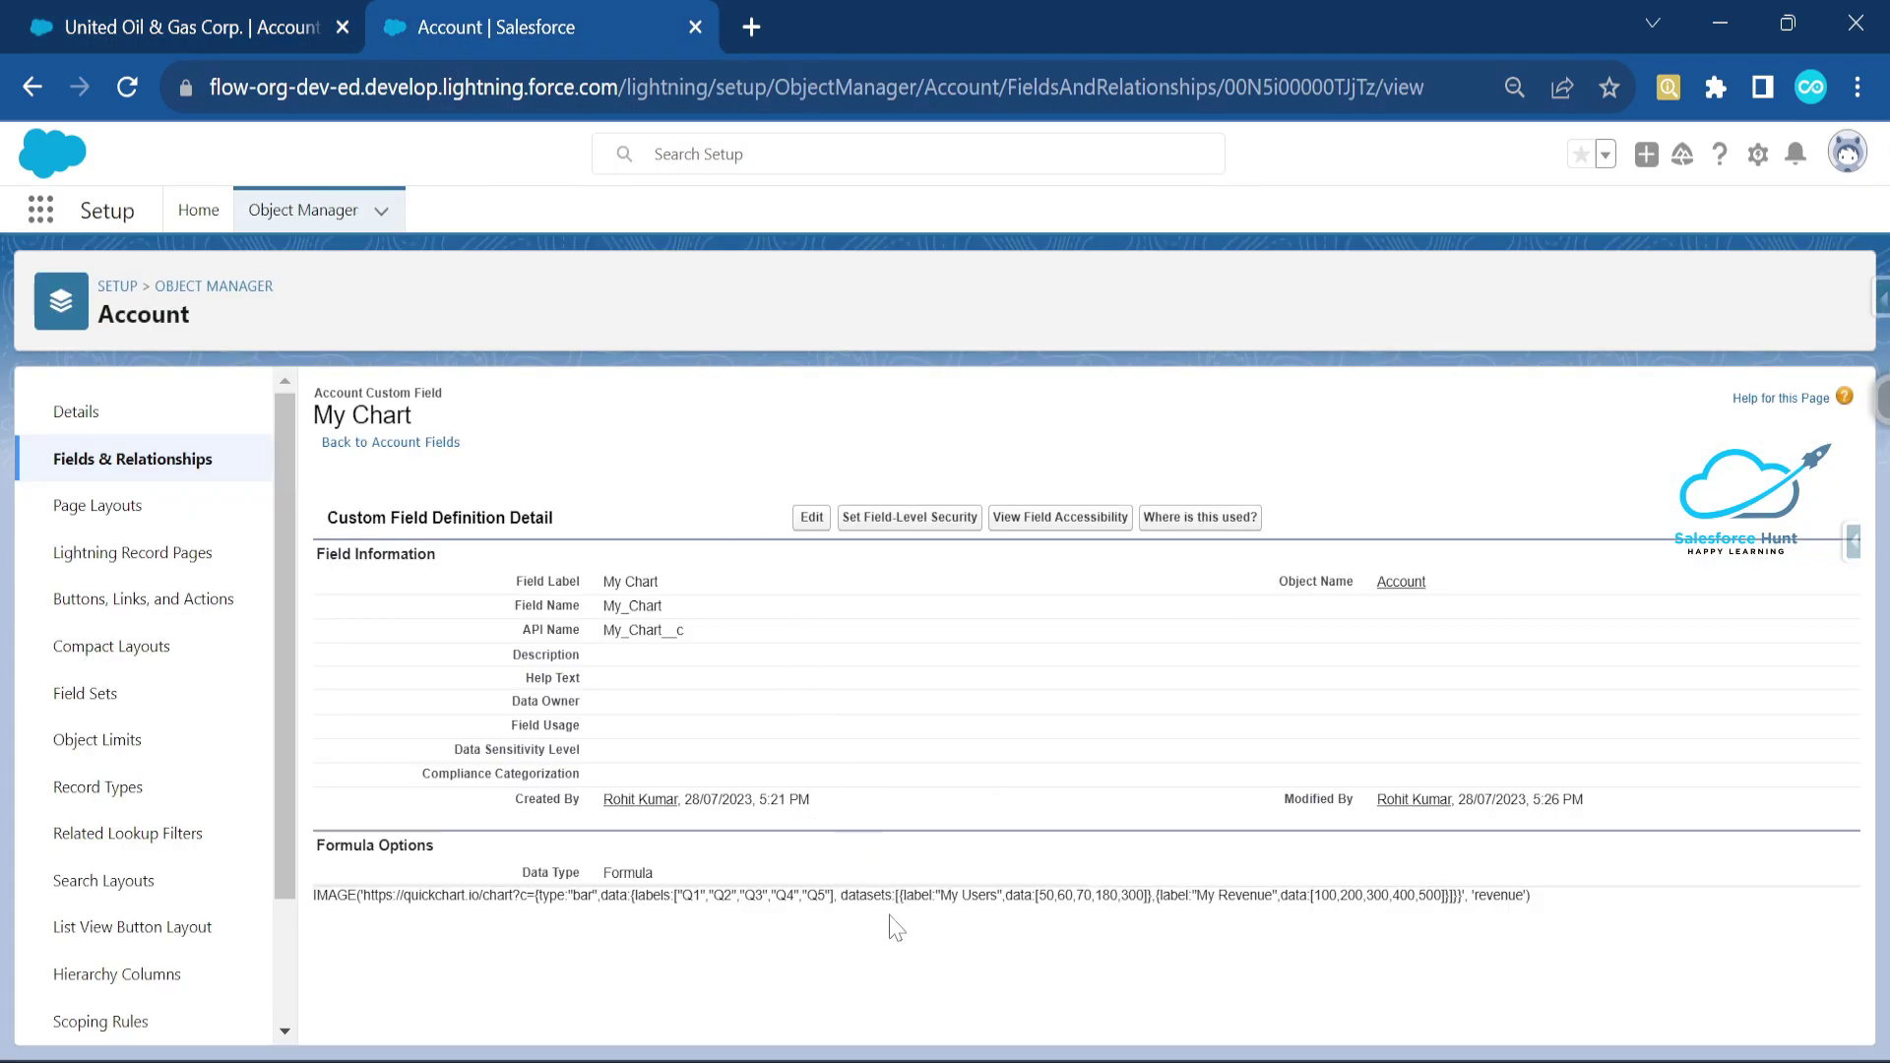
double_click(813, 895)
left_click_drag(1120, 895, 1137, 895)
left_click_drag(1426, 894, 1441, 895)
- Return to the United Oil & Gas Corp. account and view its QR Code image and My Chart together
left_click(180, 13)
scroll(476, 817, "up", 3)
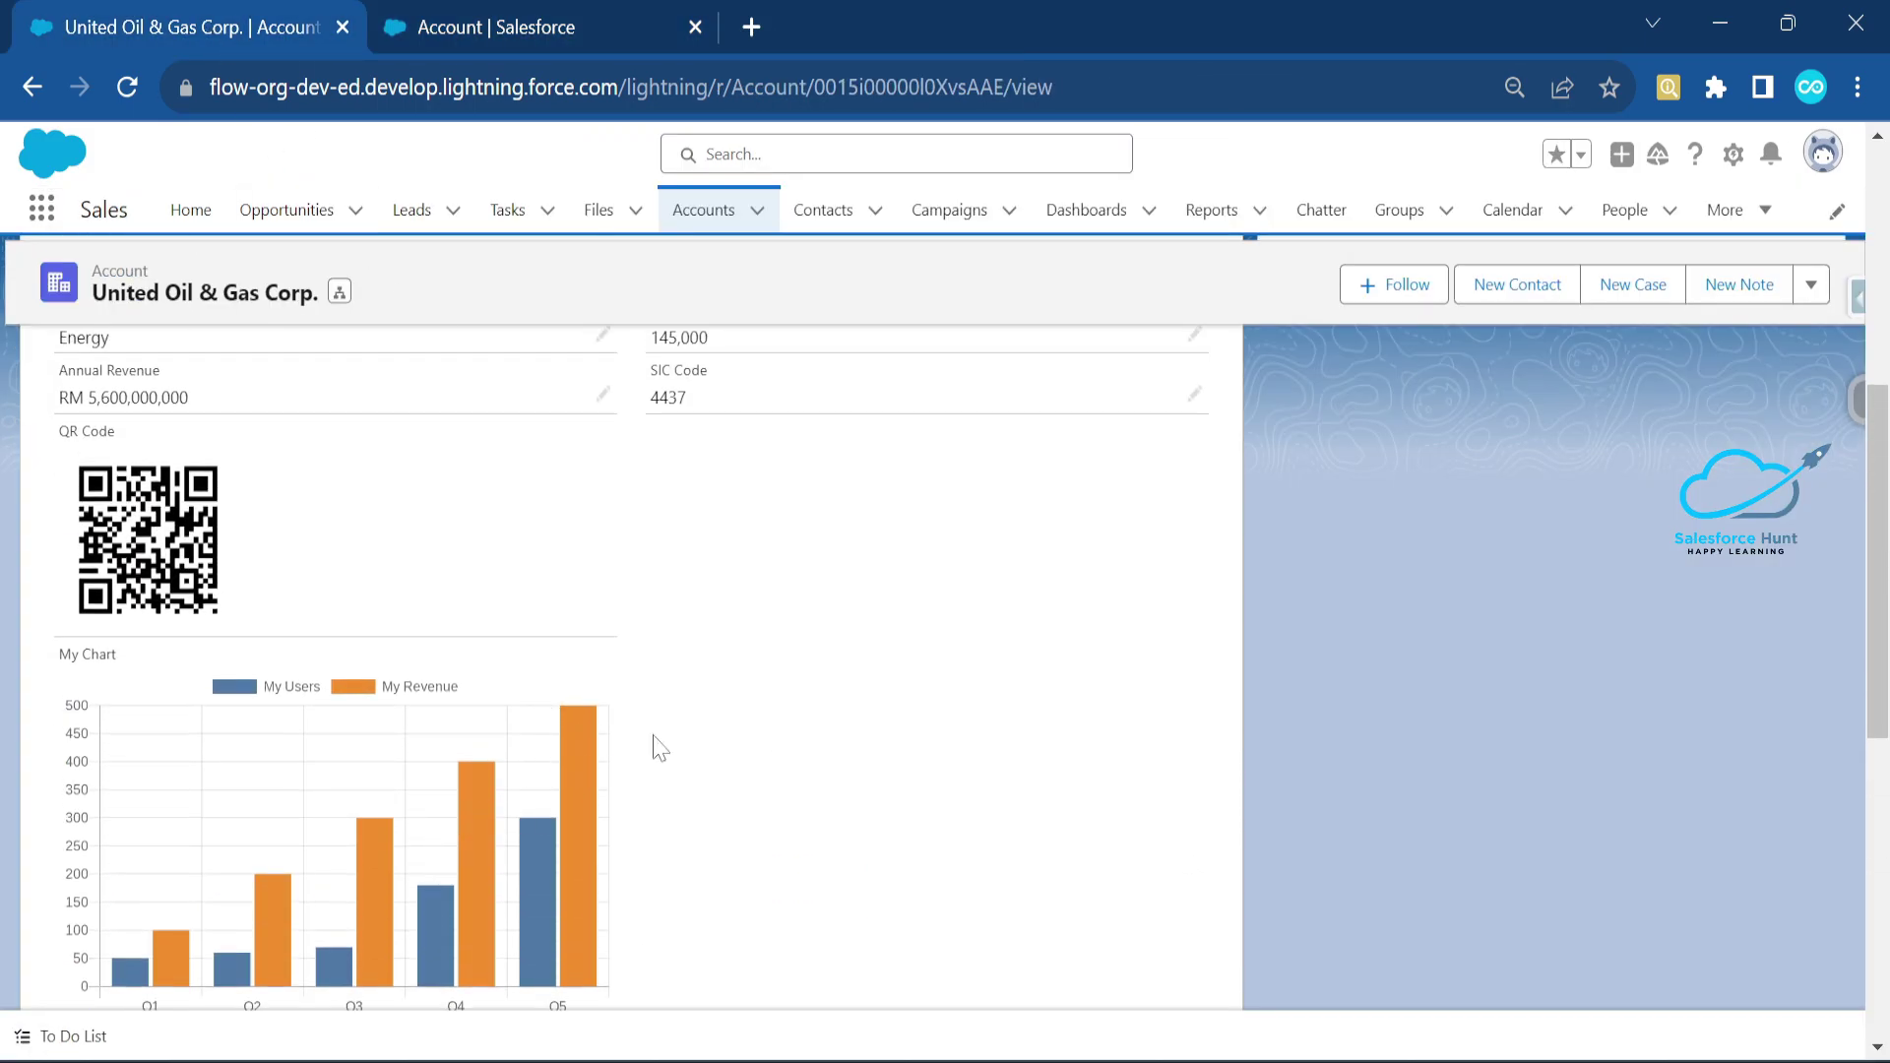
scroll(612, 767, "down", 5)
scroll(561, 697, "up", 3)
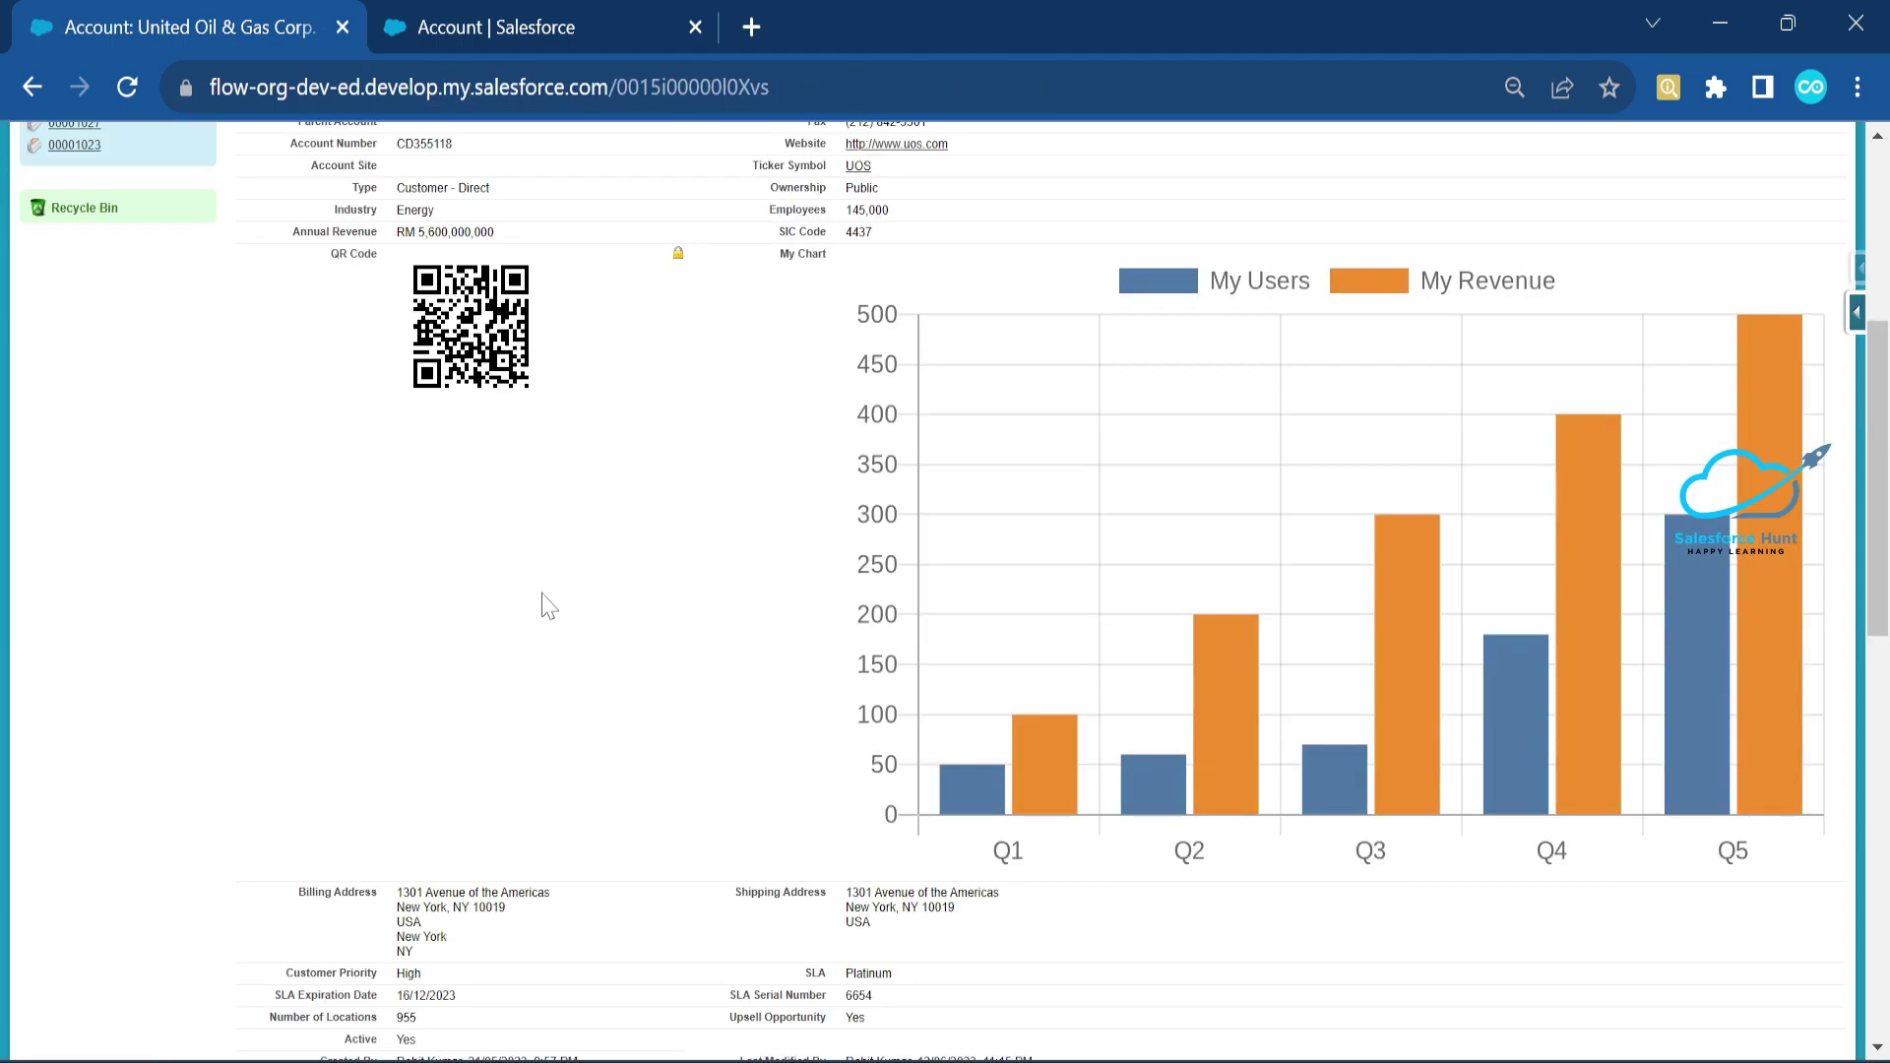